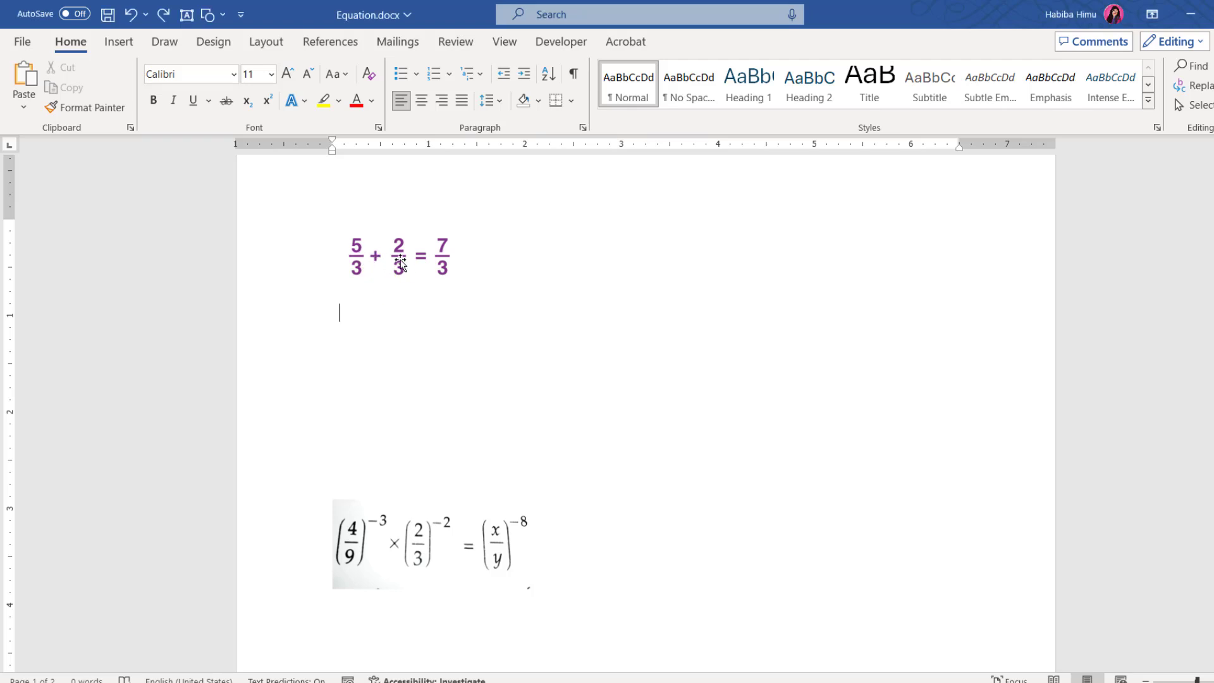
Step: Insert a new blank equation on the empty line below the picture of 5/3 + 2/3 = 7/3
left_click(364, 266)
scroll(414, 286, "up", 6, "ctrl")
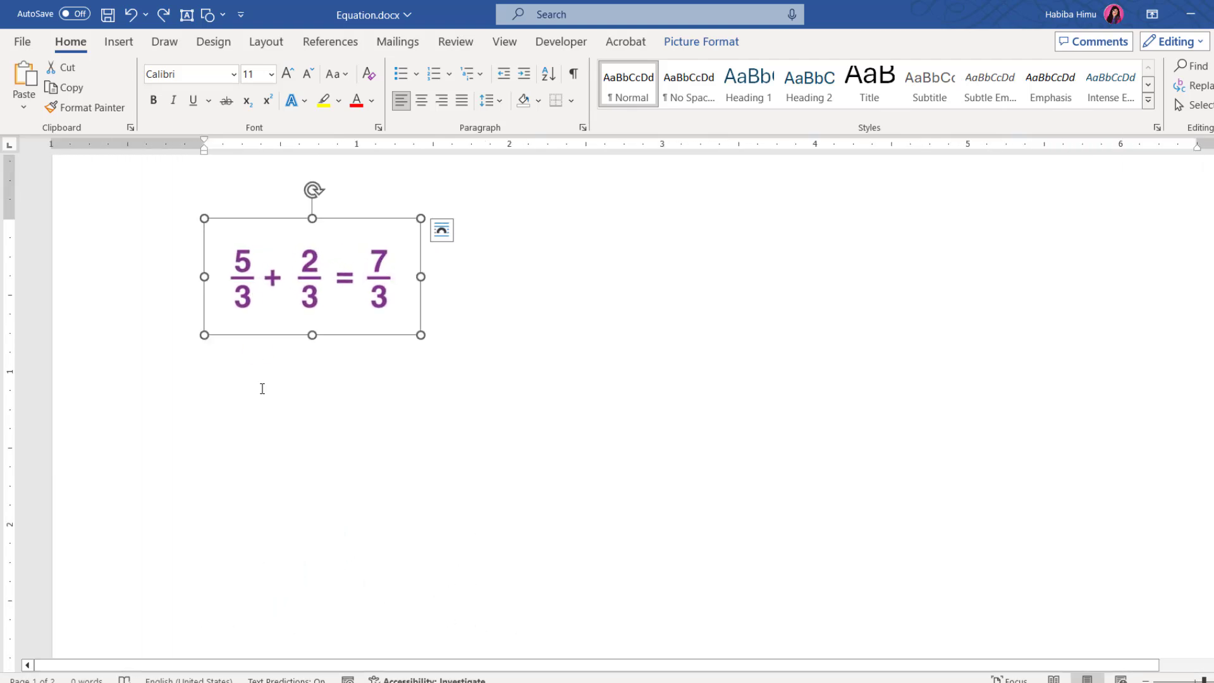
left_click(243, 385)
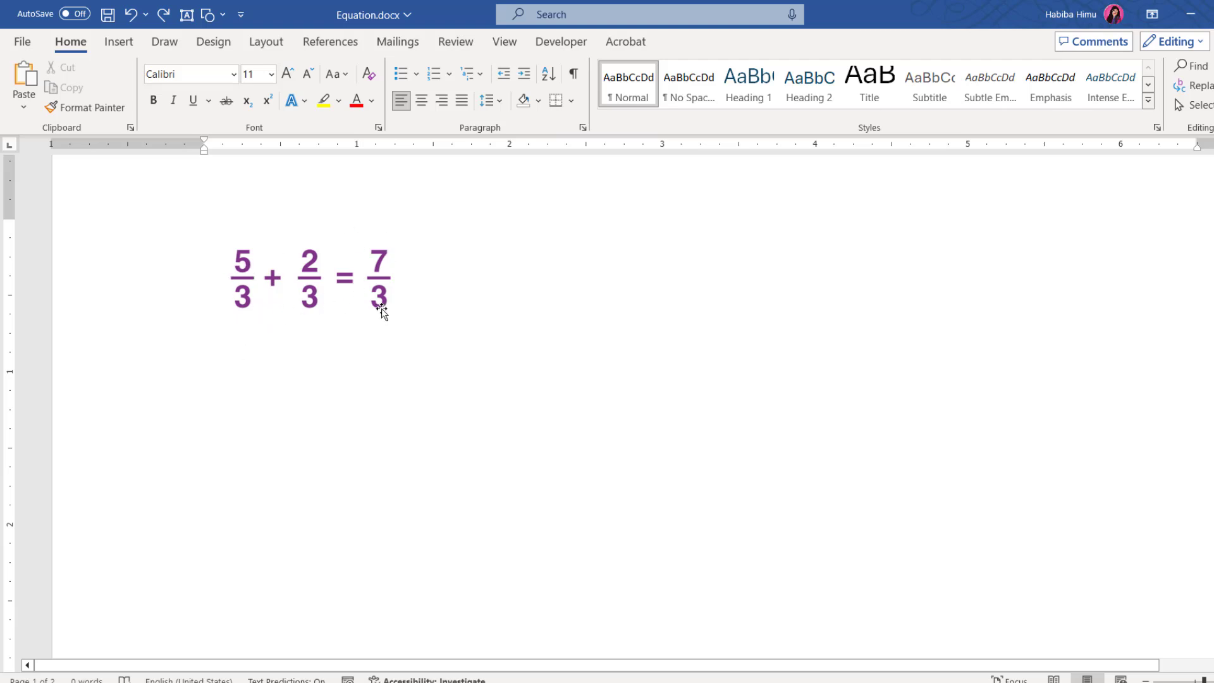
left_click(115, 44)
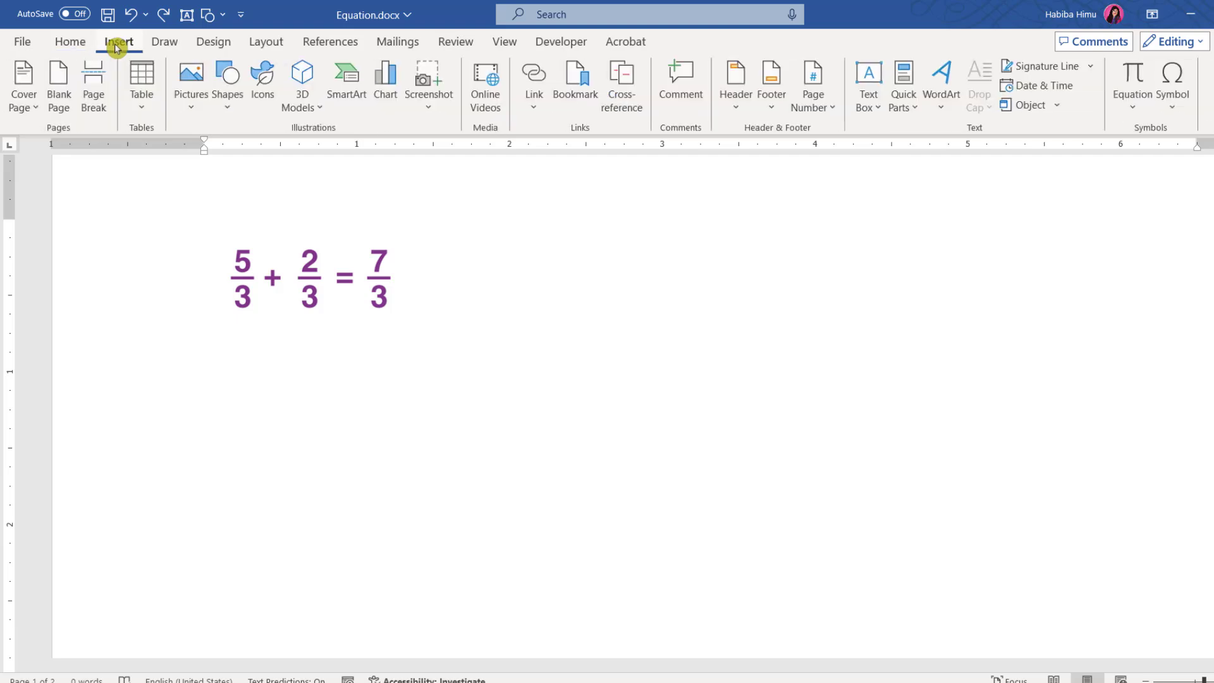
left_click(1136, 112)
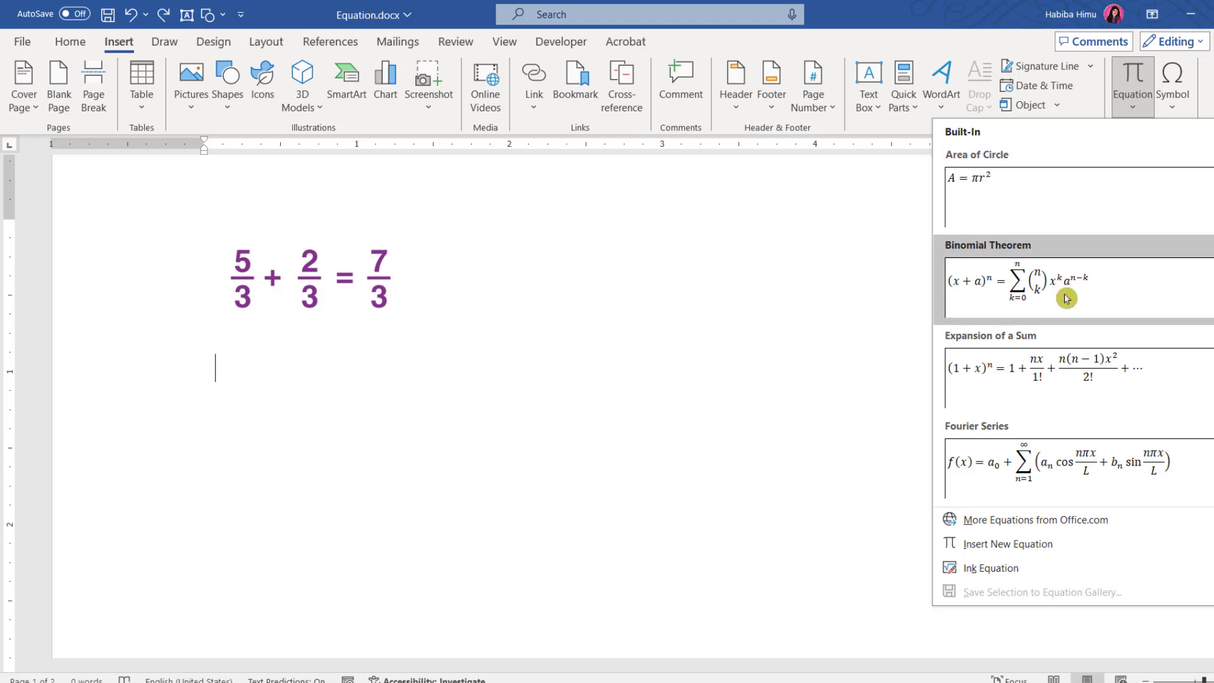
scroll(1066, 299, "down", 5)
scroll(1062, 433, "up", 5)
scroll(1057, 313, "down", 5)
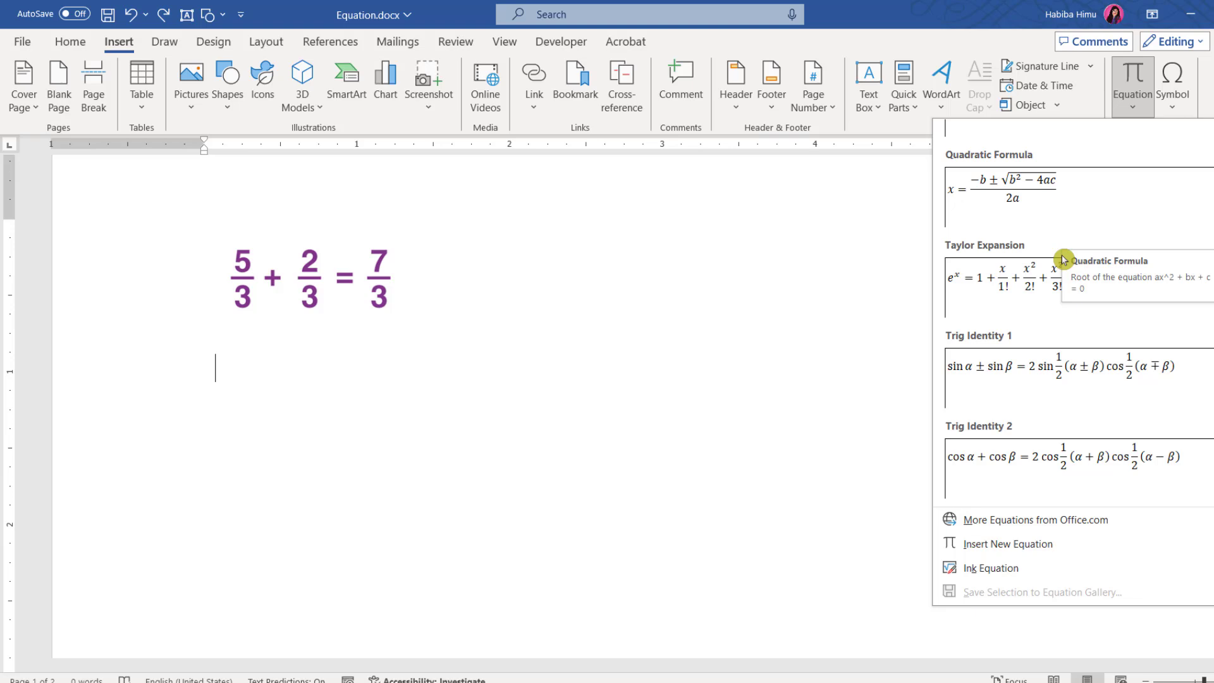
left_click(1025, 551)
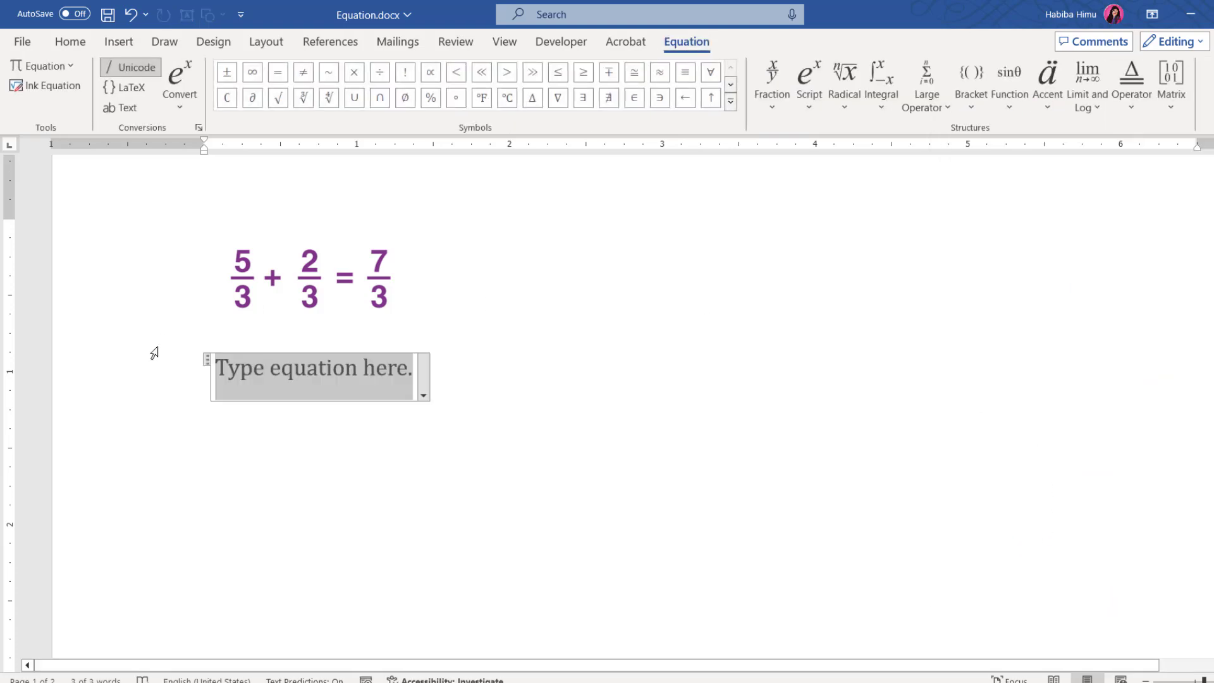
left_click(306, 392)
left_click(135, 134)
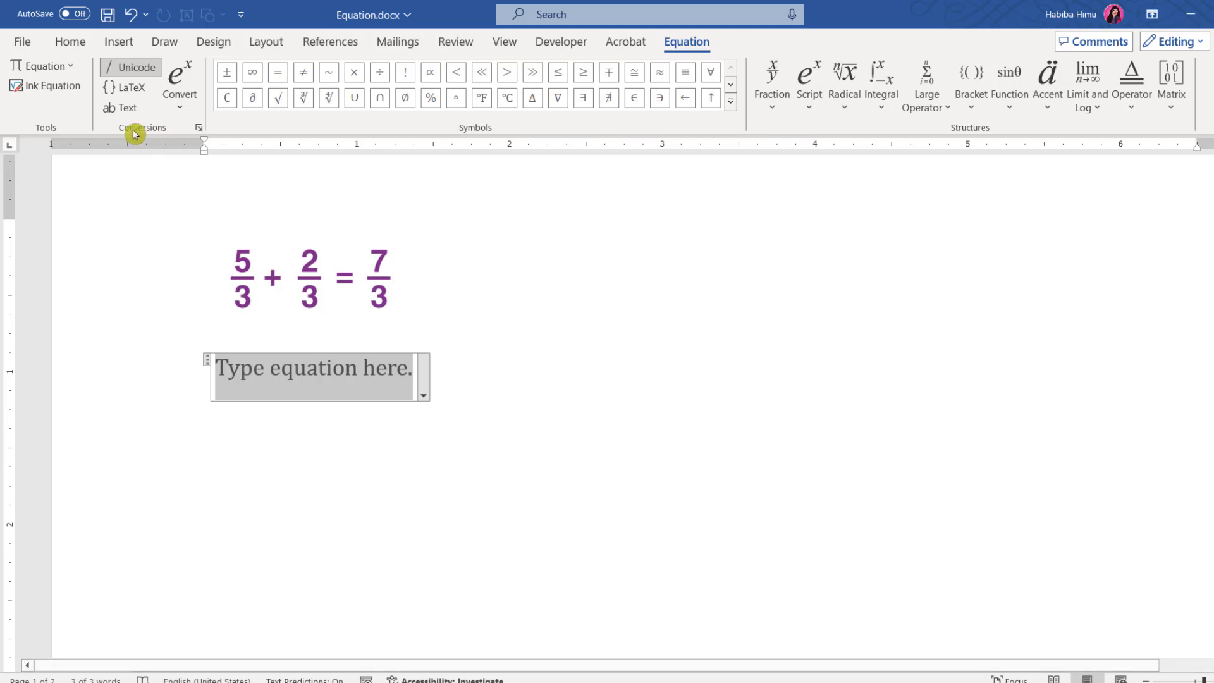
key("ctrl+z")
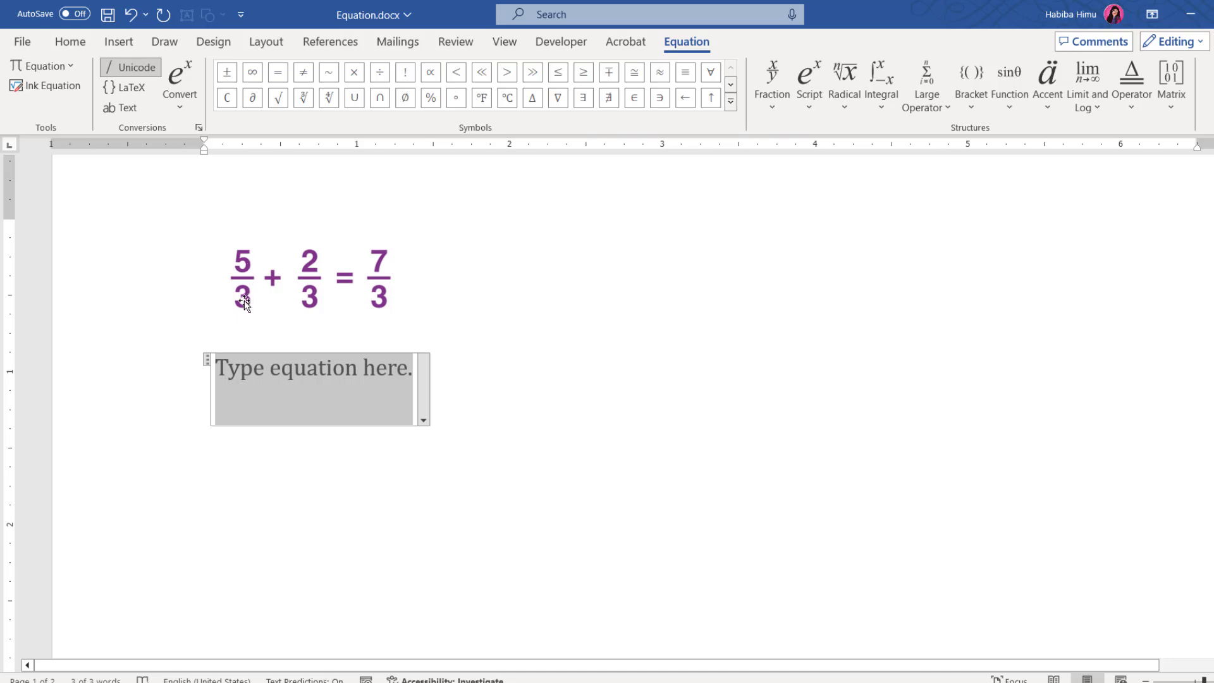
Step: Examine the available equation structures, from fractions, scripts, radicals and integrals through brackets, functions, operators and matrices
left_click(774, 113)
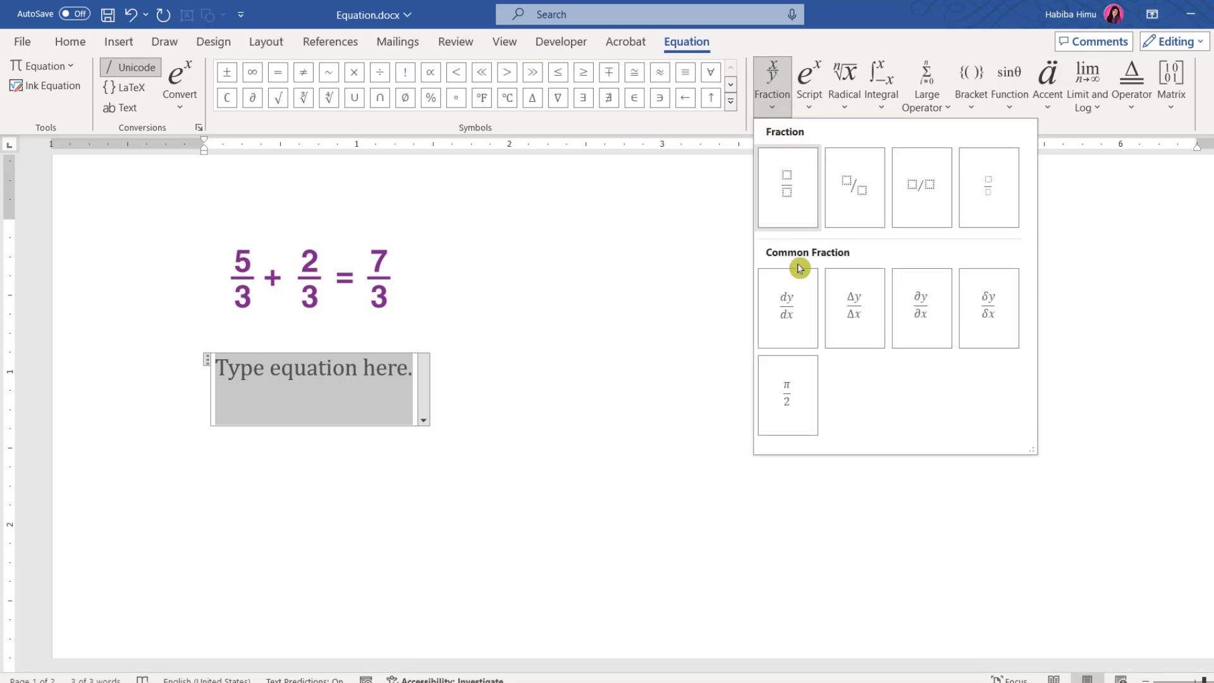
left_click(773, 116)
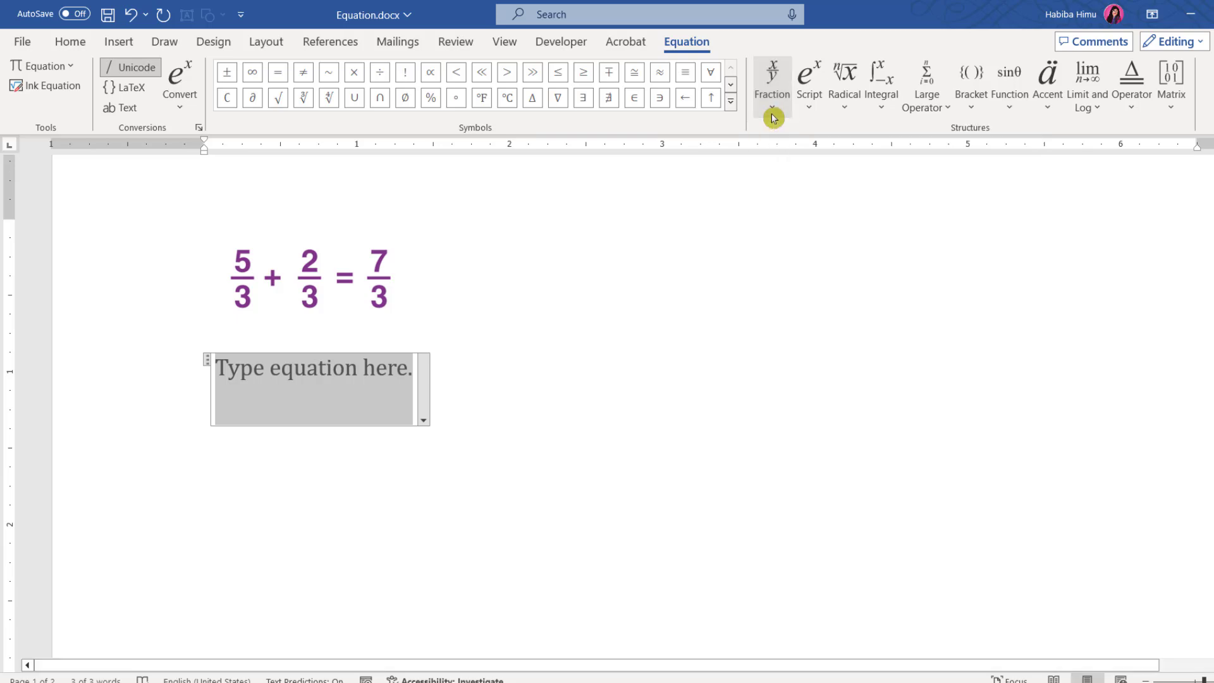
left_click(812, 107)
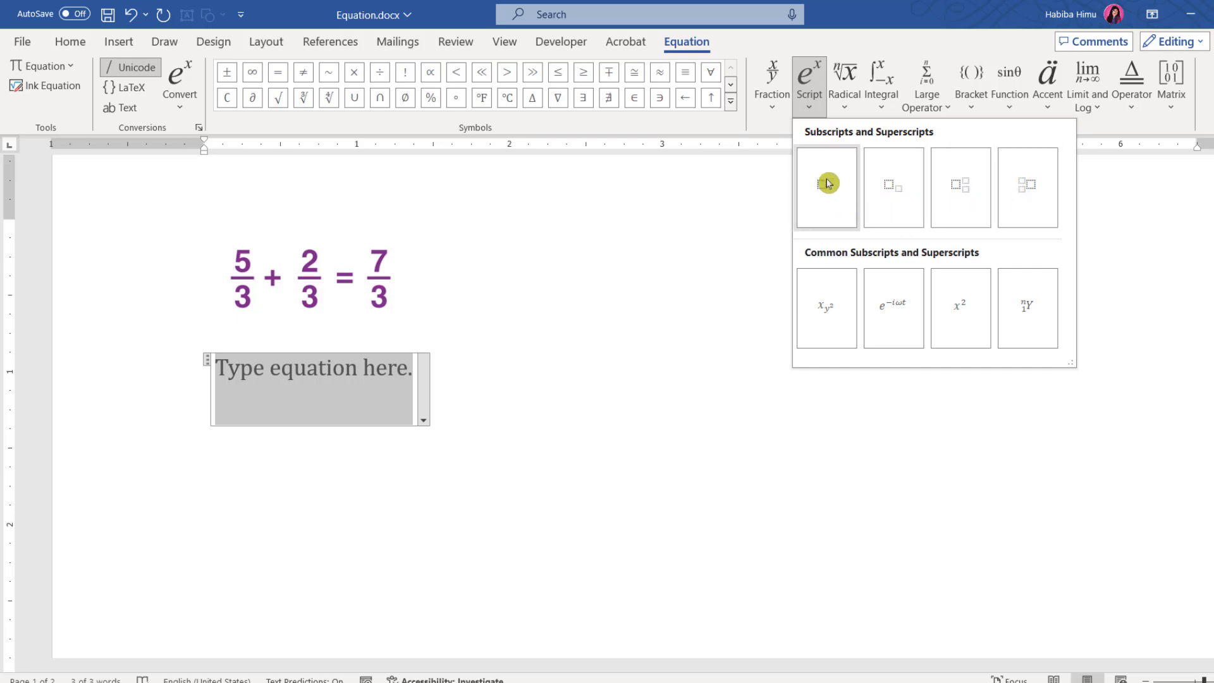
left_click(851, 111)
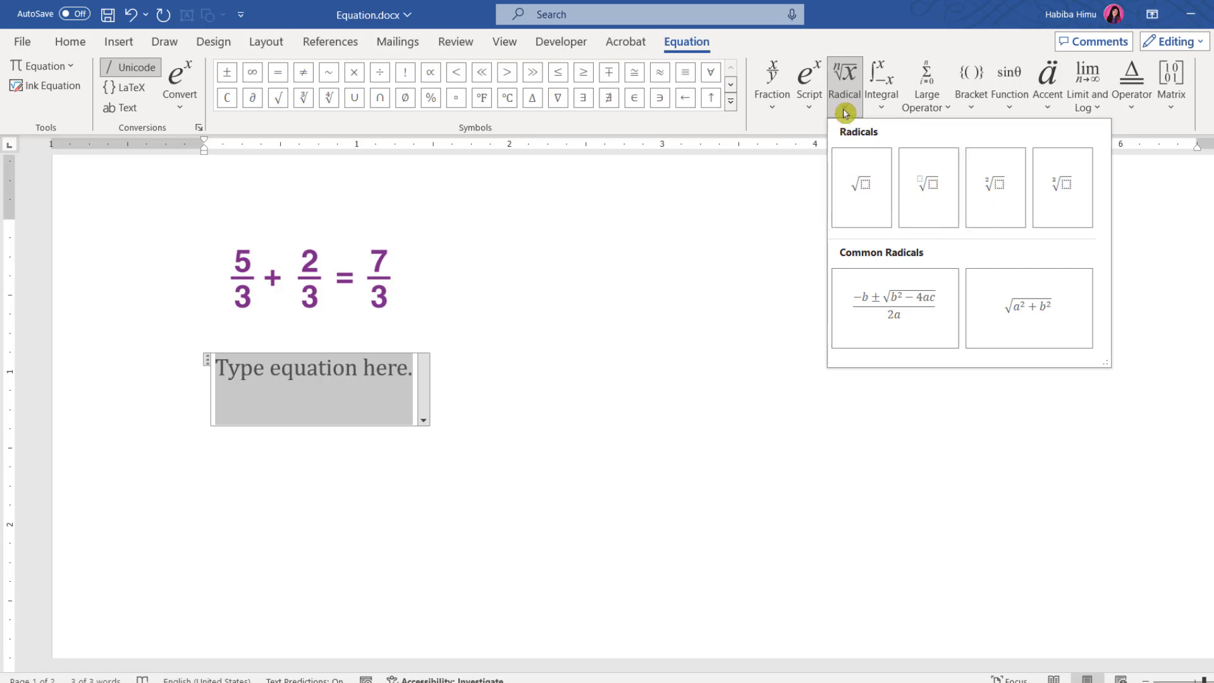
left_click(881, 111)
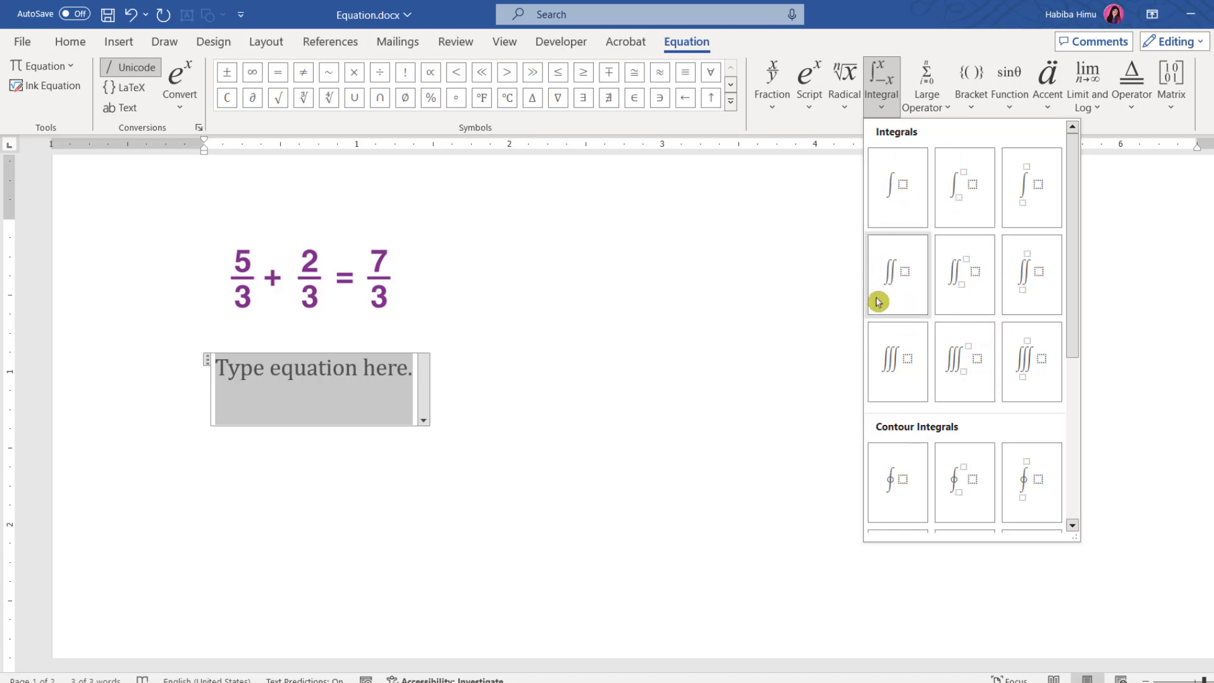
left_click(950, 112)
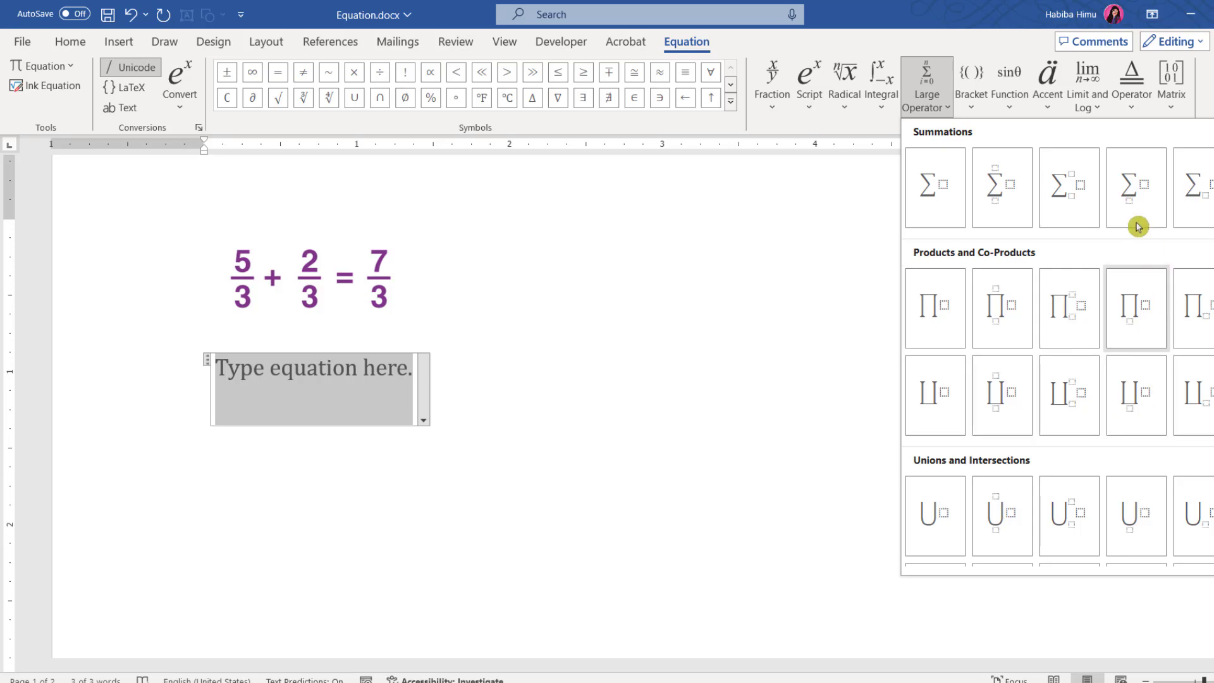
left_click(972, 112)
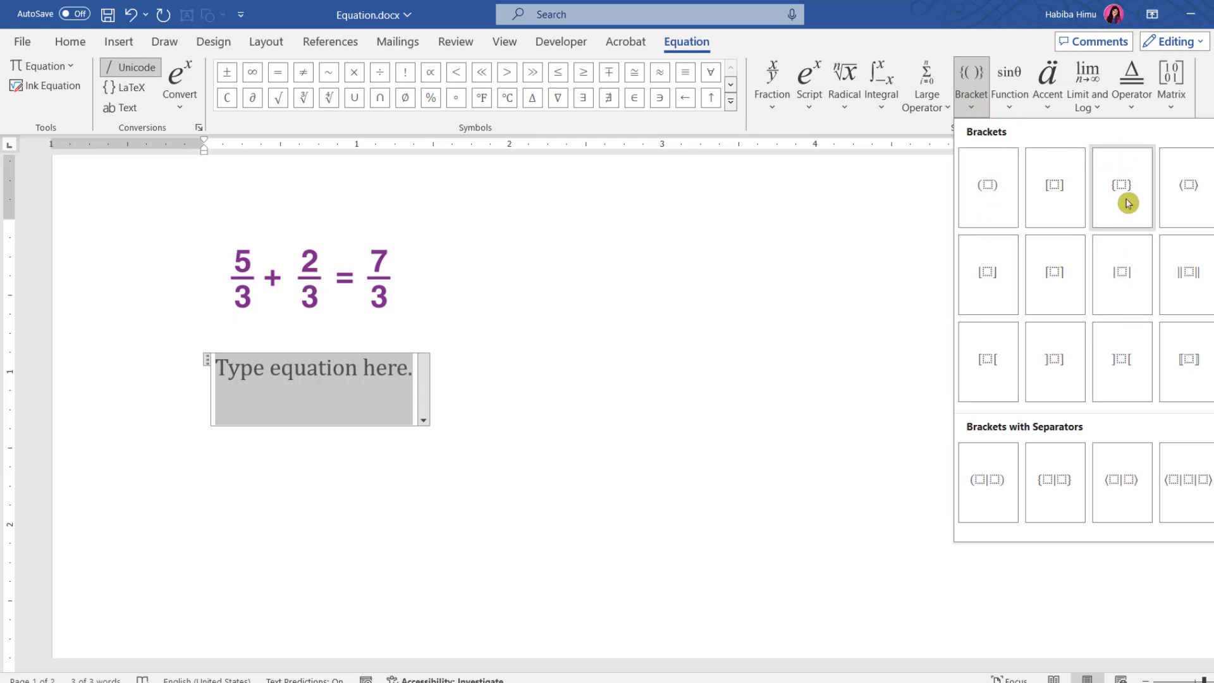
left_click(1012, 110)
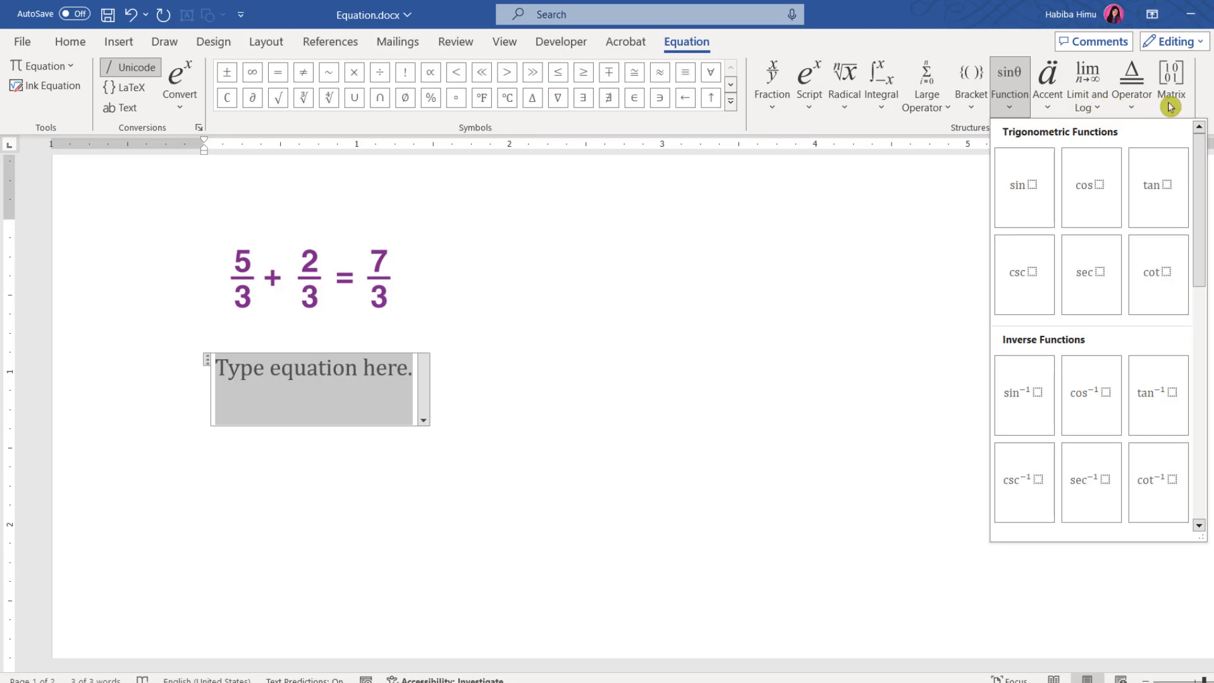
left_click(1050, 113)
left_click(1088, 108)
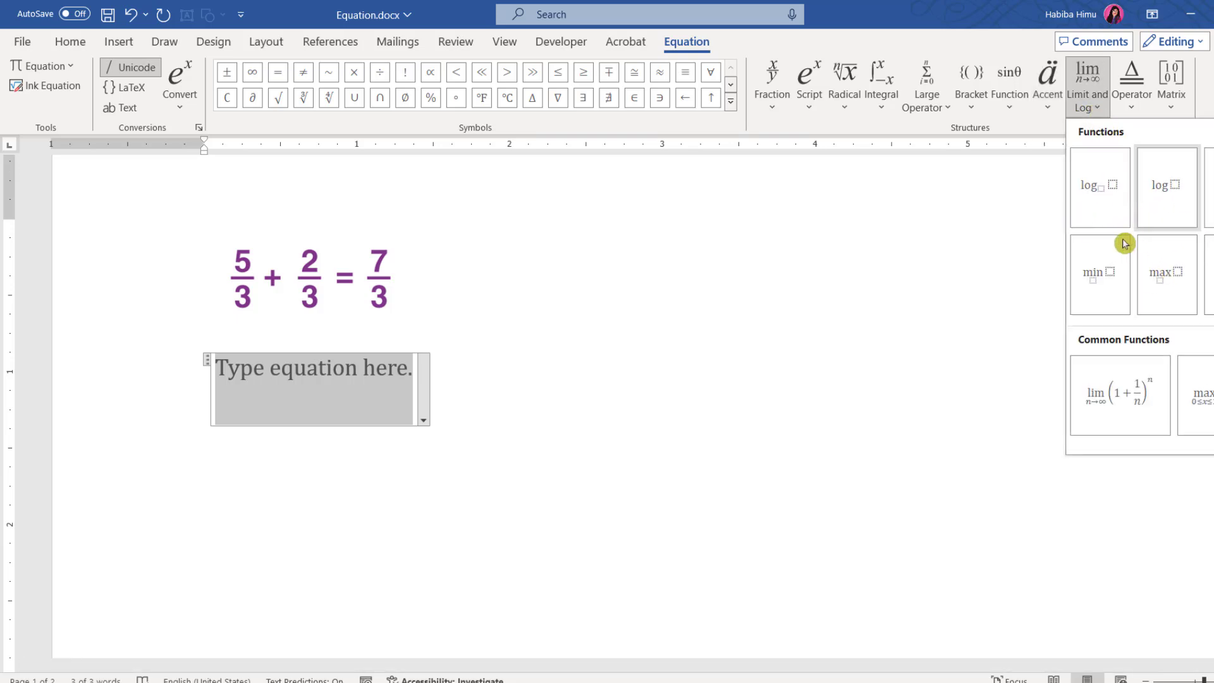
left_click(1132, 109)
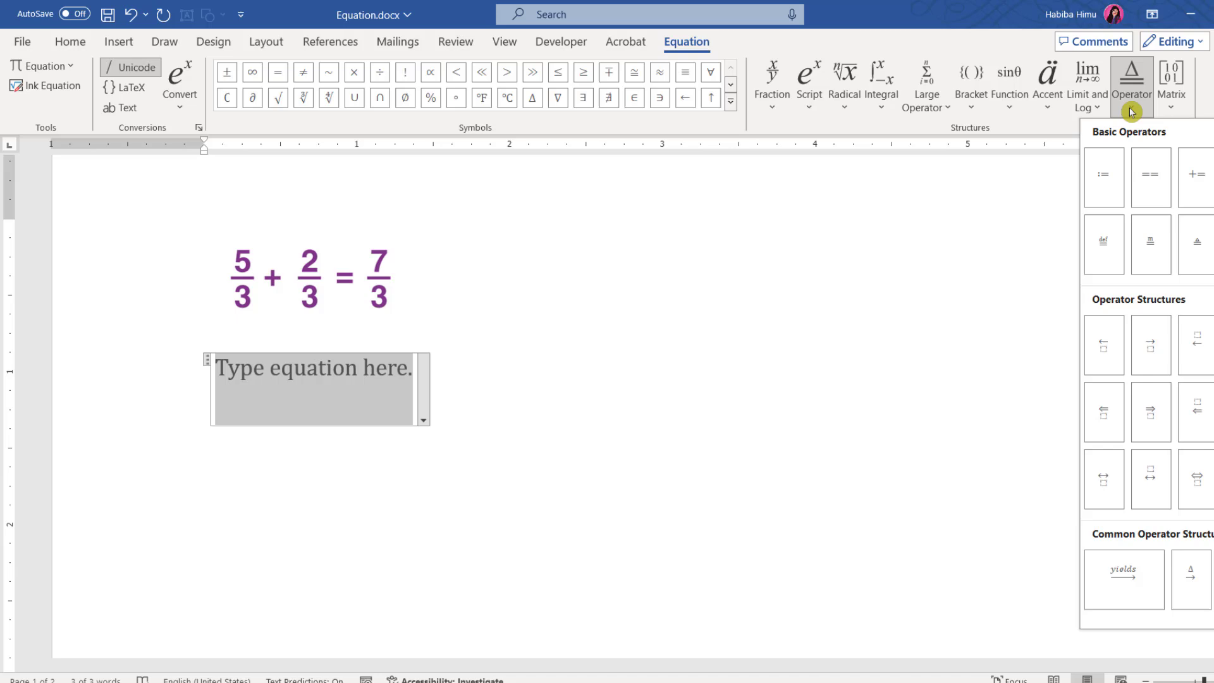
left_click(1172, 106)
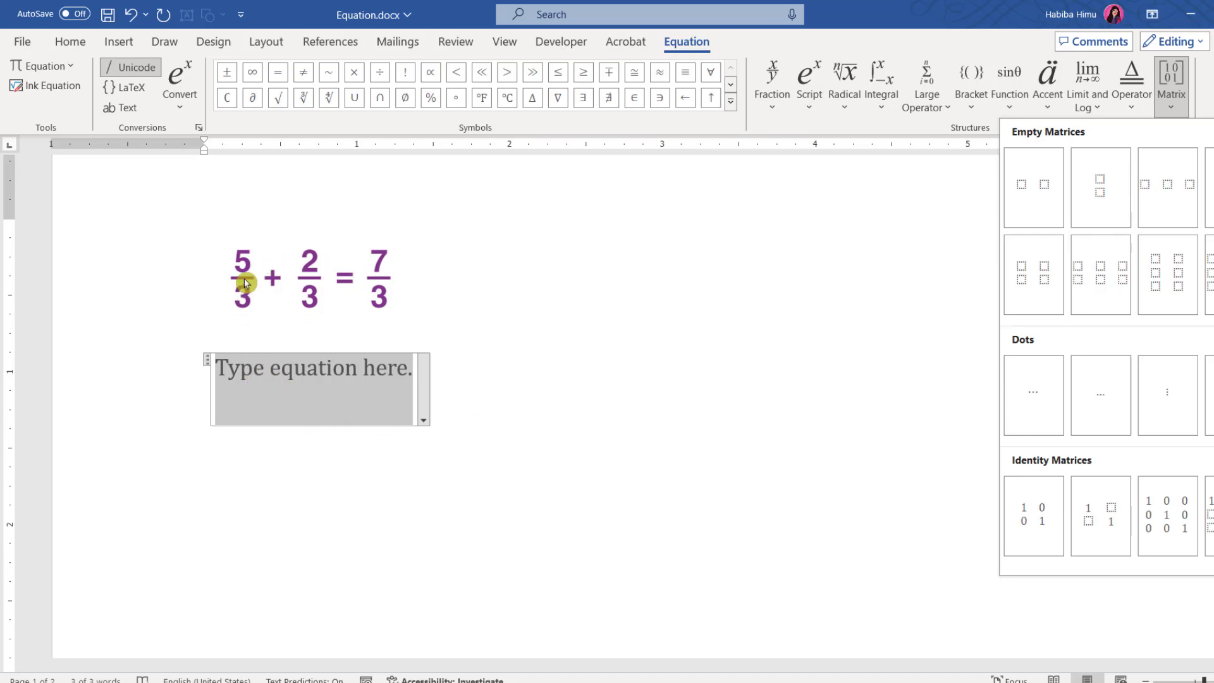
Step: Insert a stacked fraction into the blank equation and fill it with 5 over 3
left_click(775, 110)
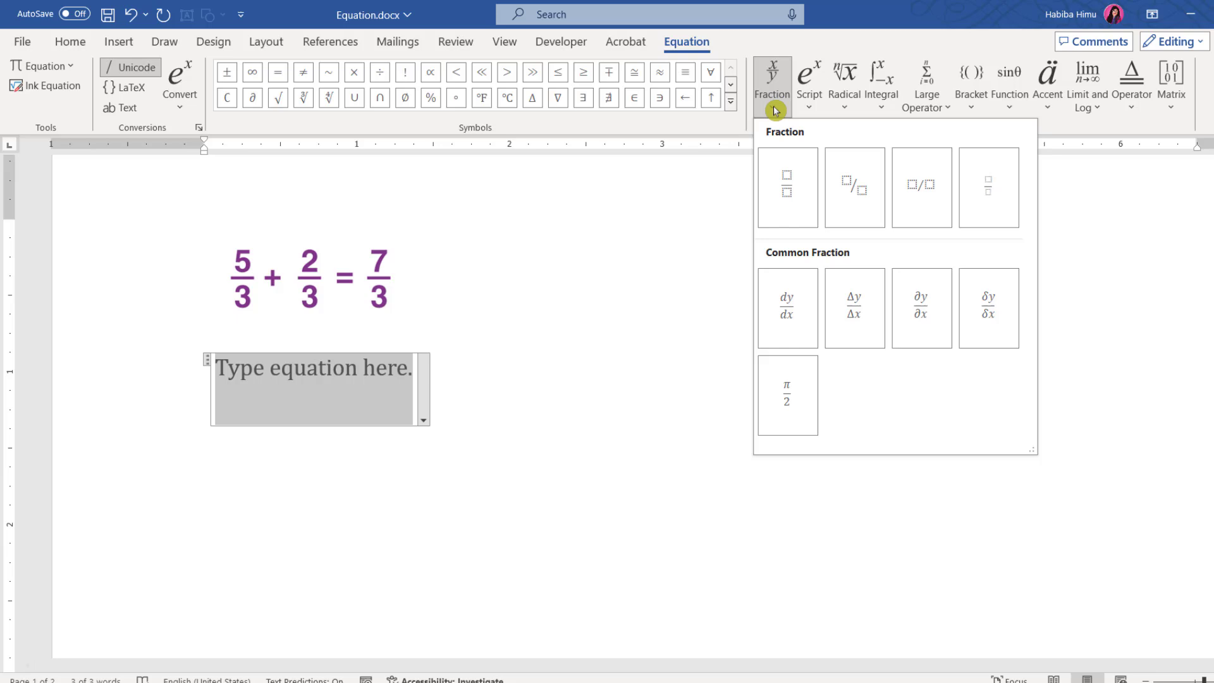
left_click(783, 190)
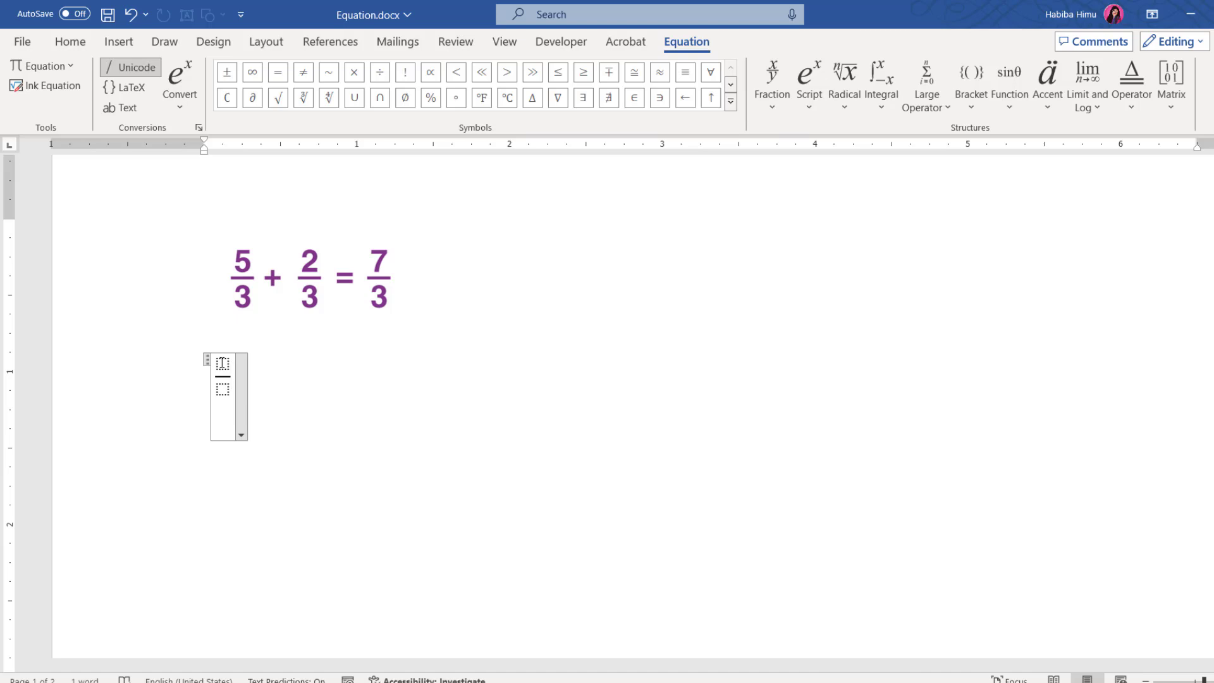
left_click(206, 365)
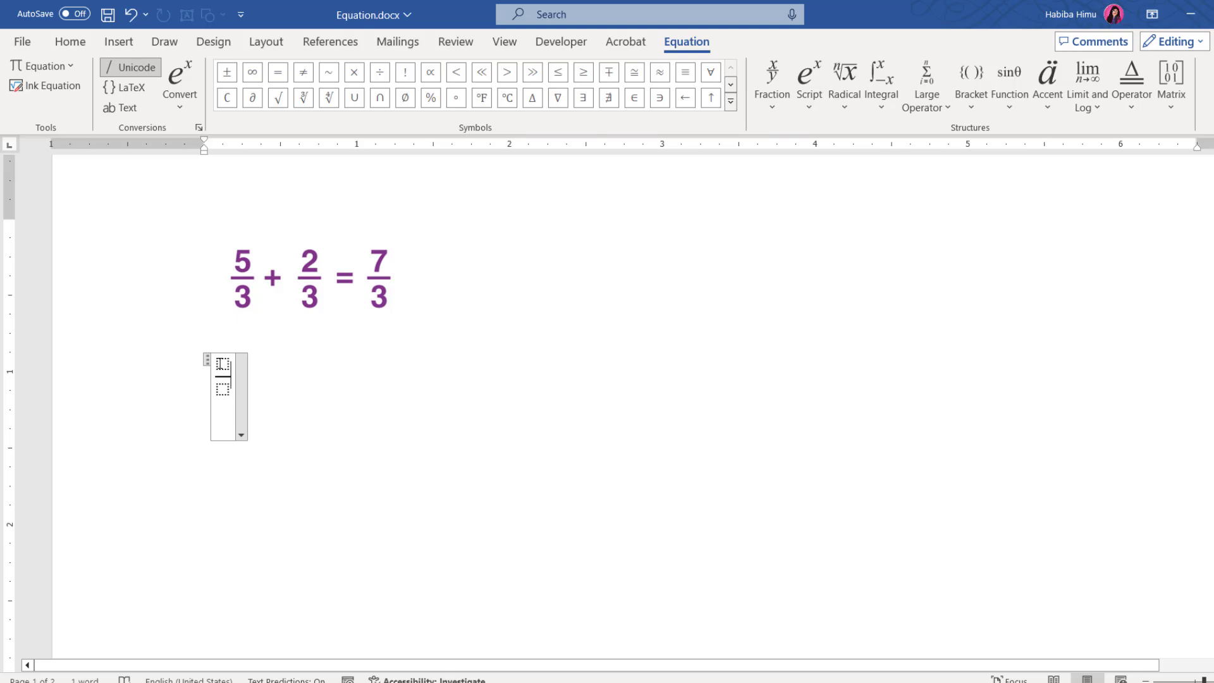
left_click(223, 365)
type("5")
left_click(223, 387)
type("3")
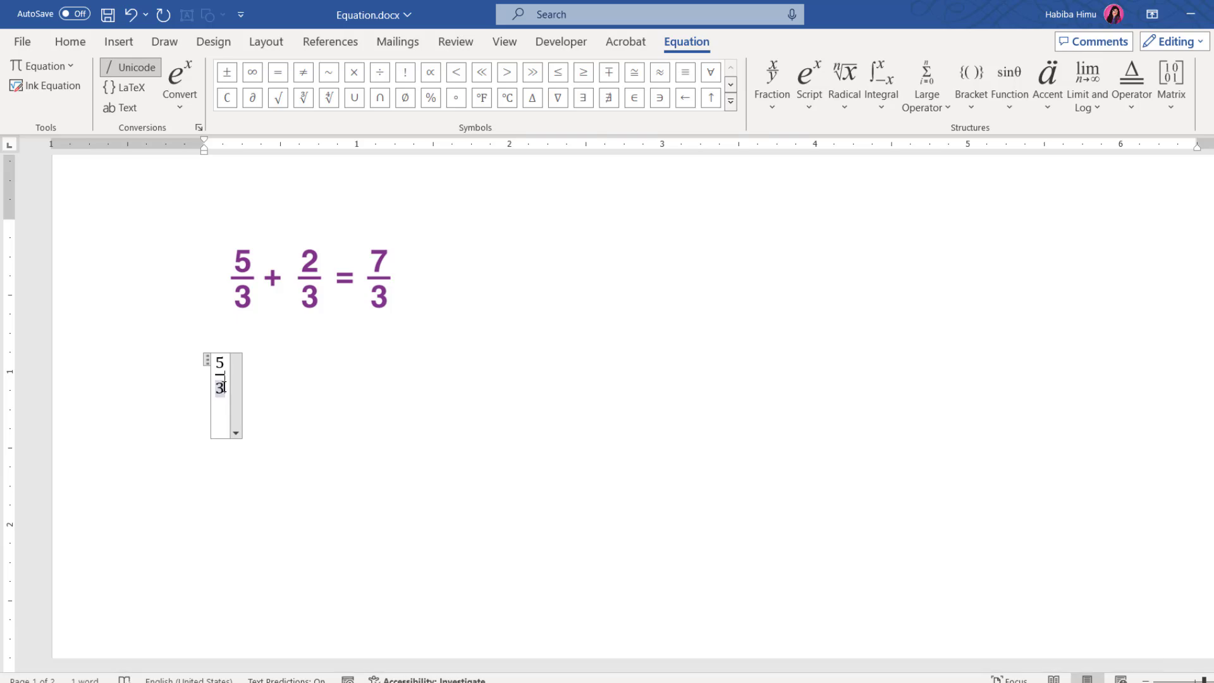
Step: Add a plus sign after the 5/3 fraction inside the equation
left_click(305, 390)
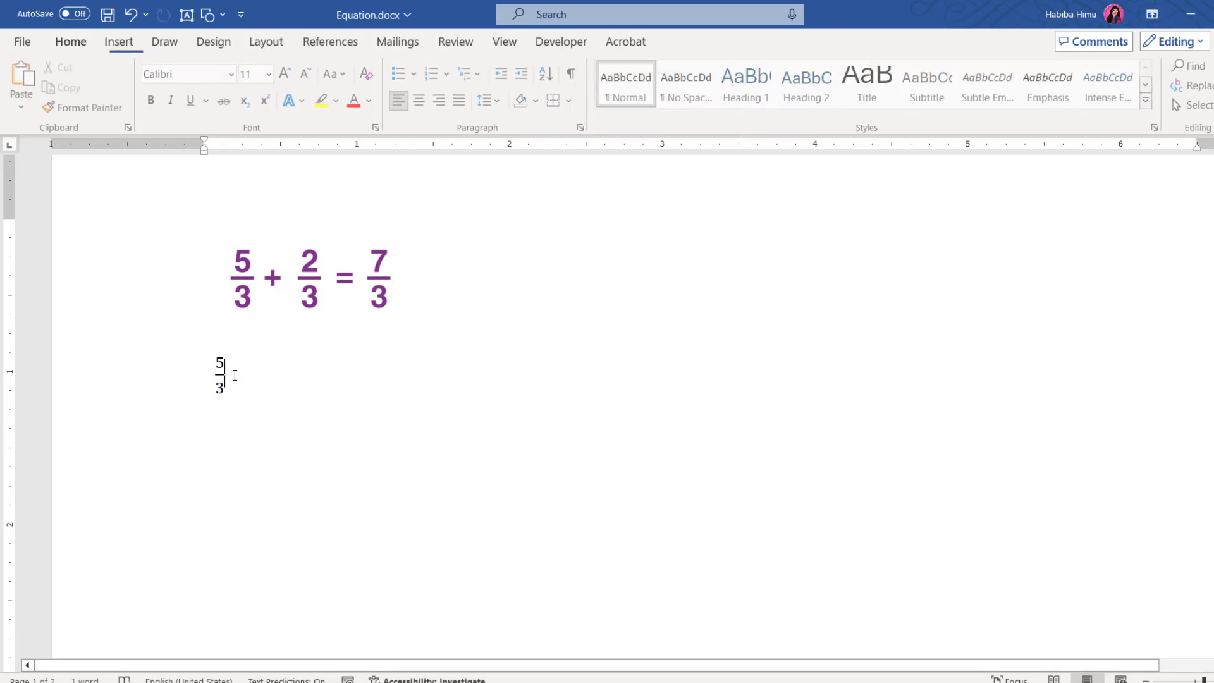
left_click(233, 384)
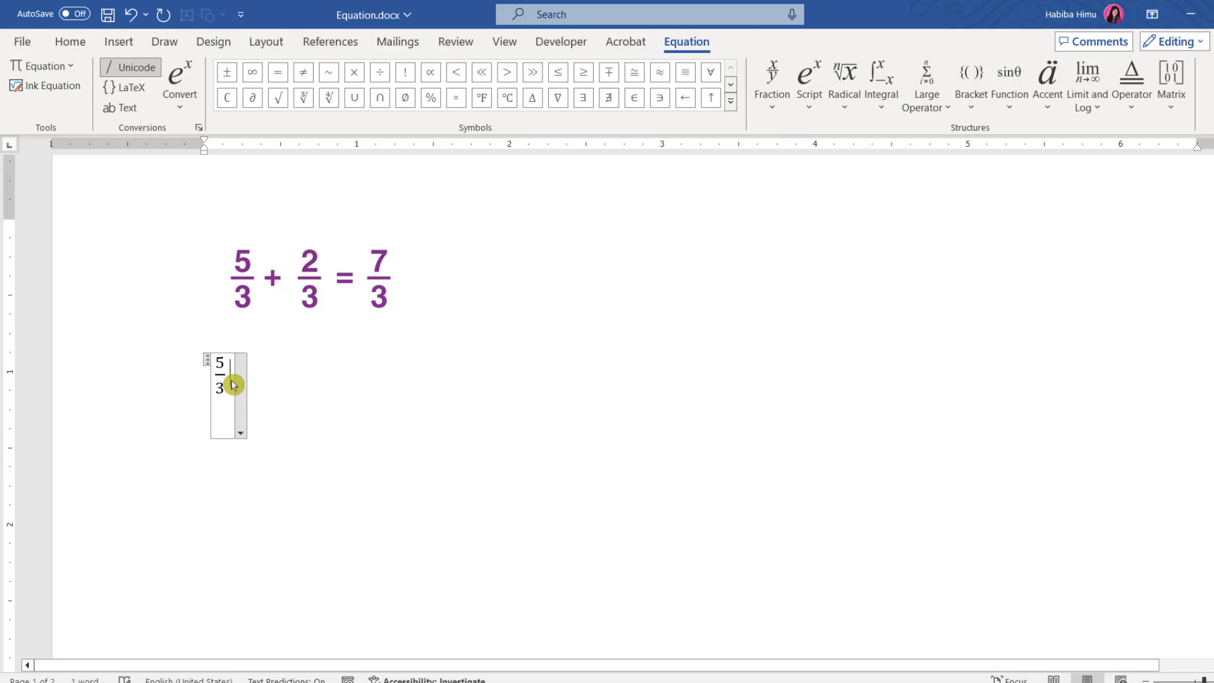
type("+")
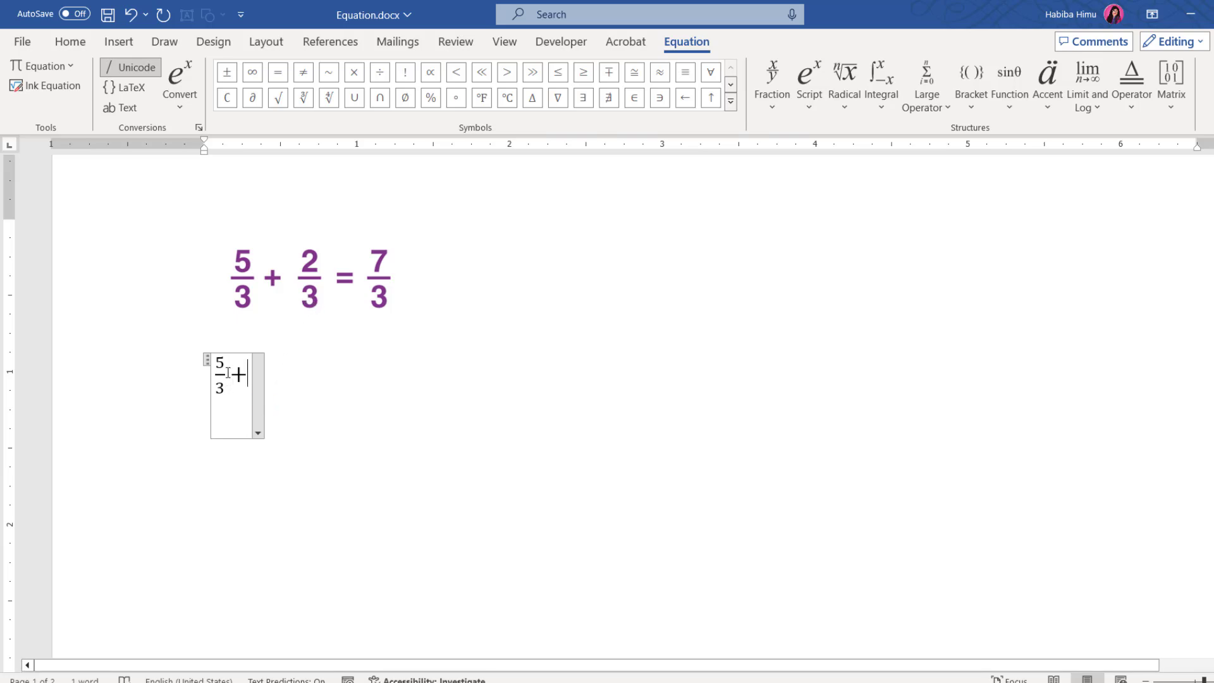
Step: Copy the 5/3 fraction and paste it after the plus sign in the equation
triple_click(219, 373)
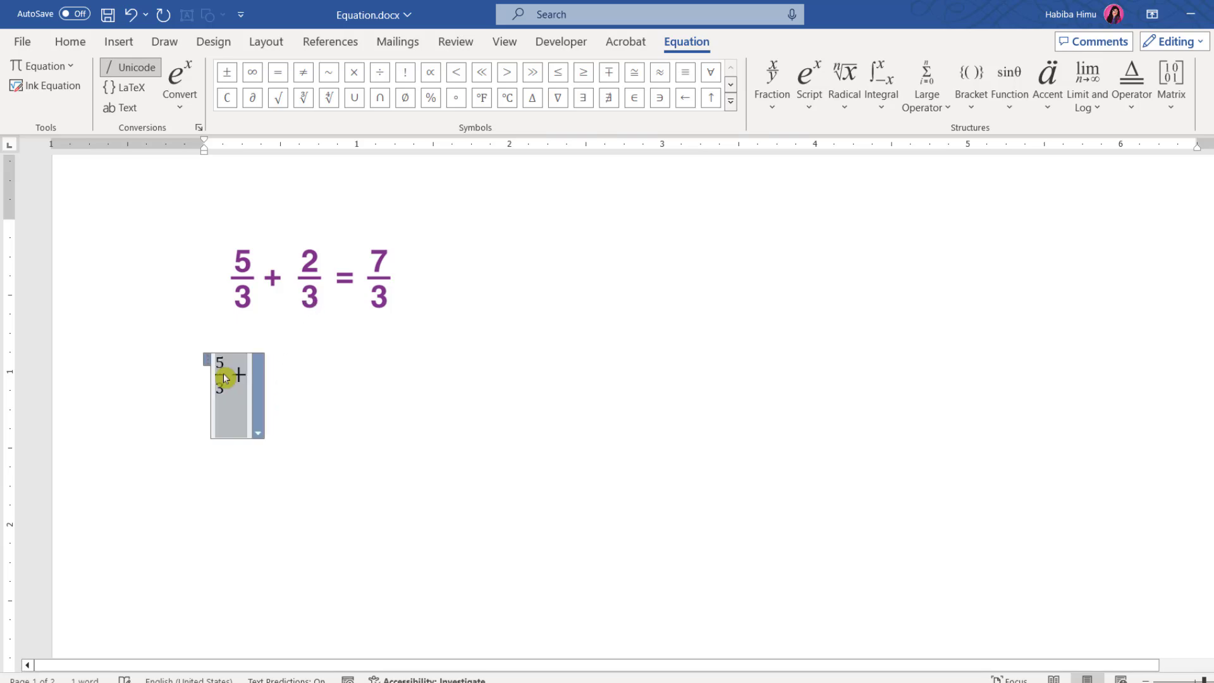
left_click(226, 376)
double_click(222, 375)
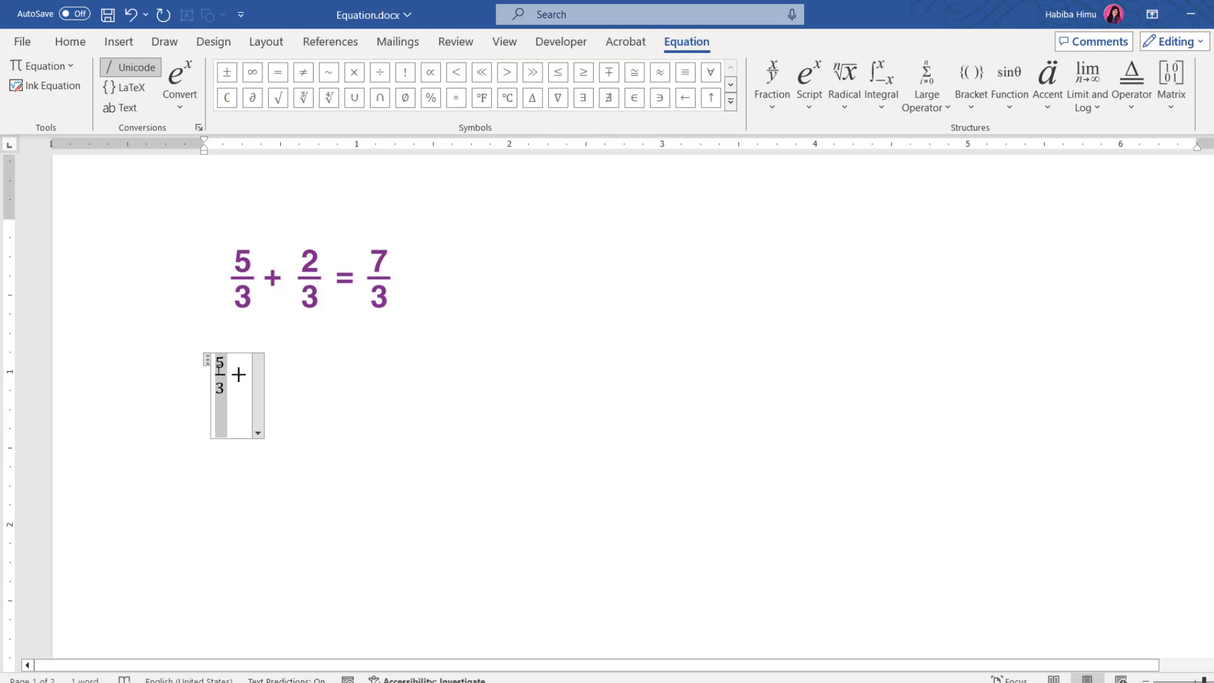
left_click(251, 377)
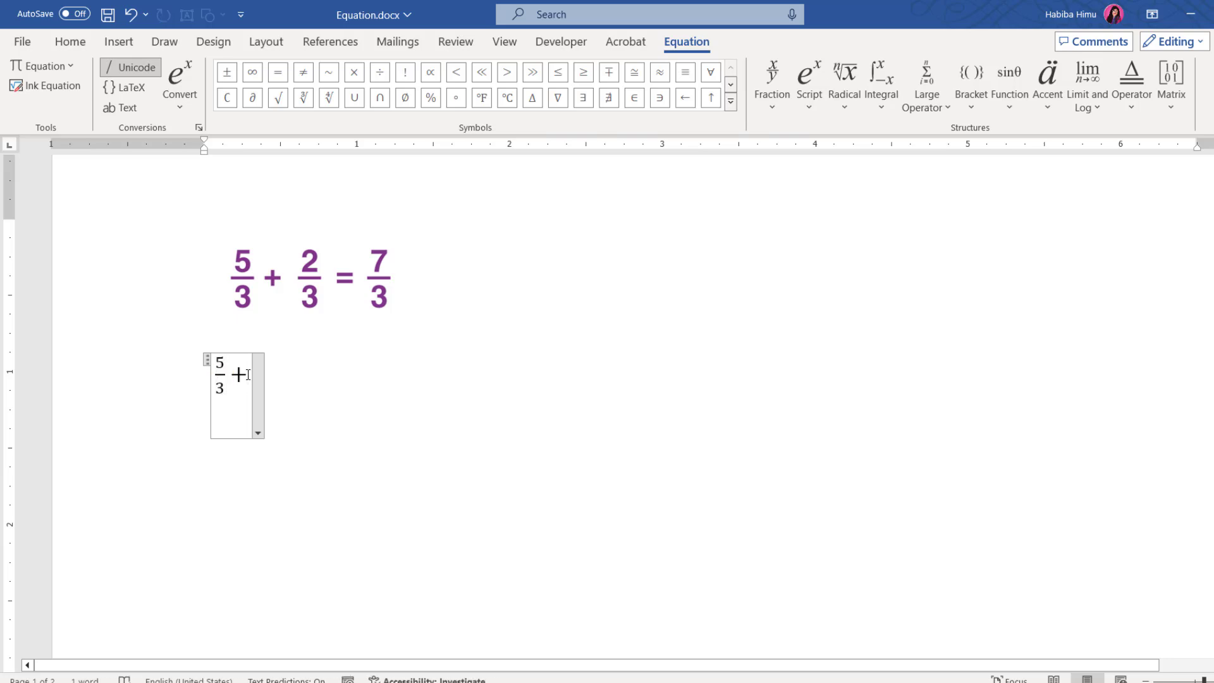
key("ctrl+v")
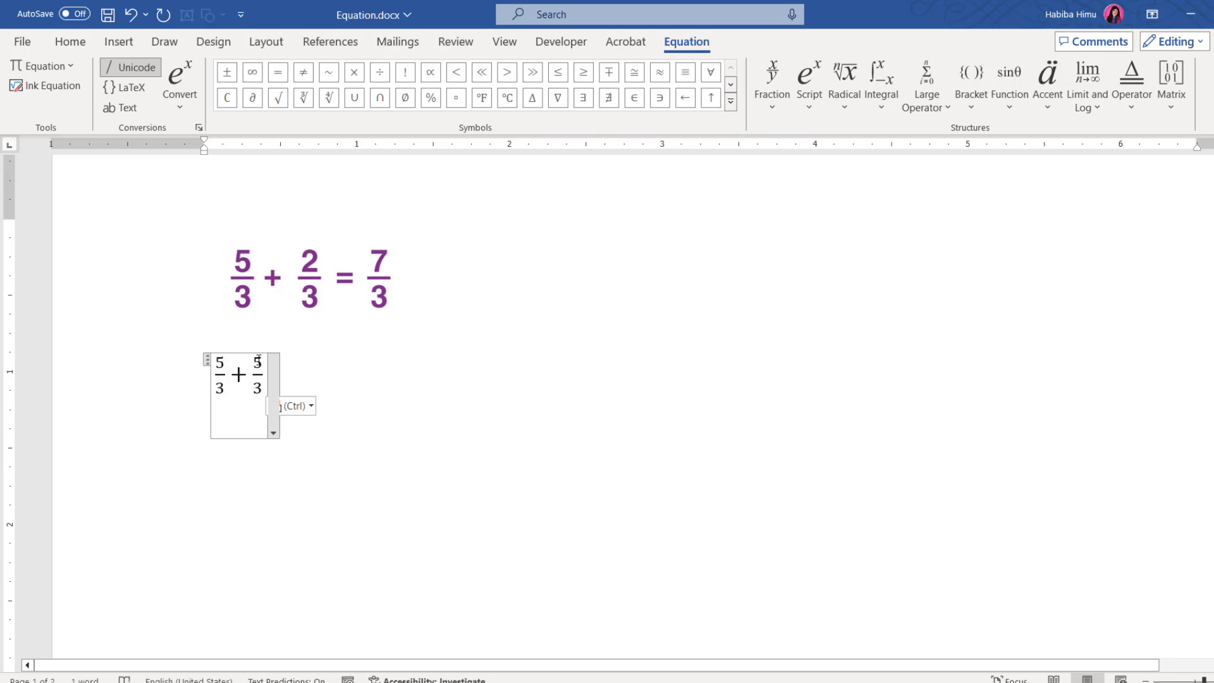
Step: Replace the numerator of the second fraction with 2, keeping 3 as its denominator
double_click(258, 361)
type("2")
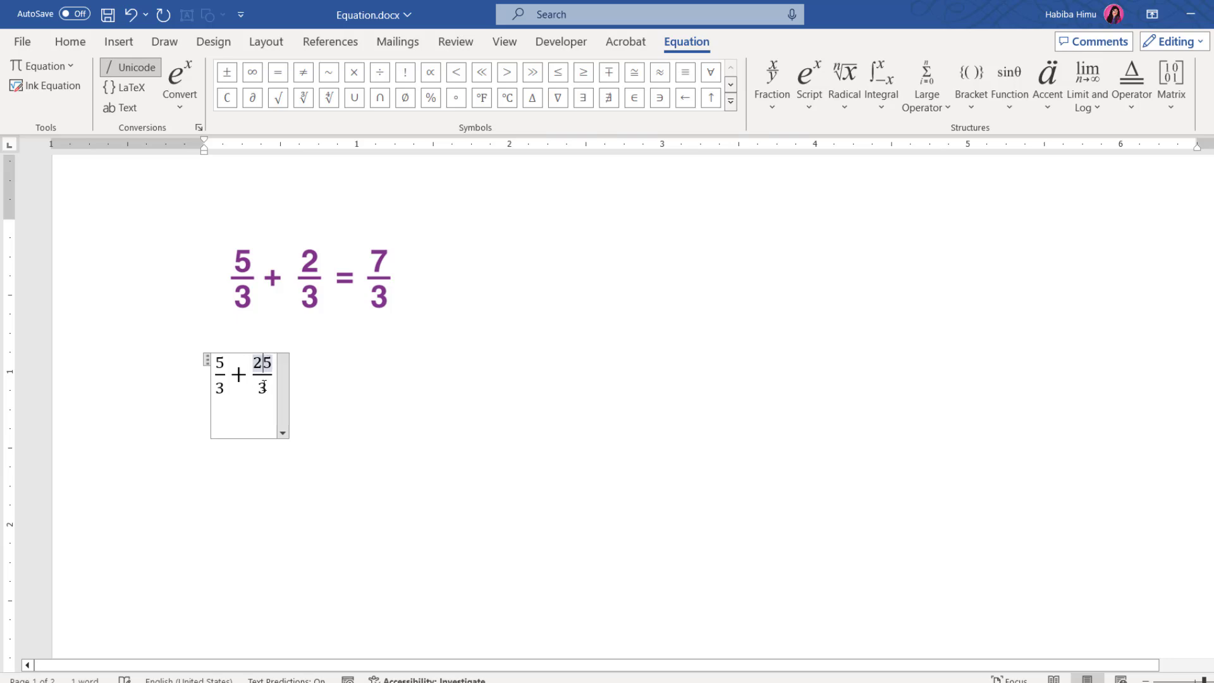
double_click(256, 387)
key("BackSpace")
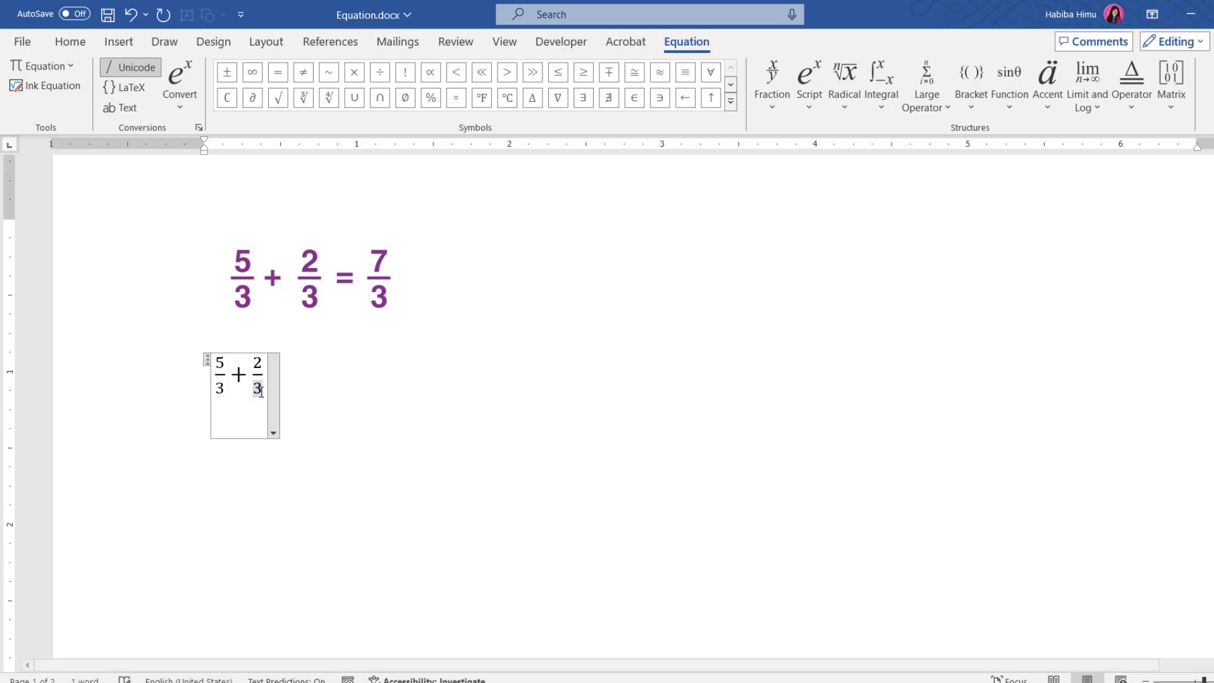
Step: Add an equals sign after the 2/3 fraction
left_click(772, 107)
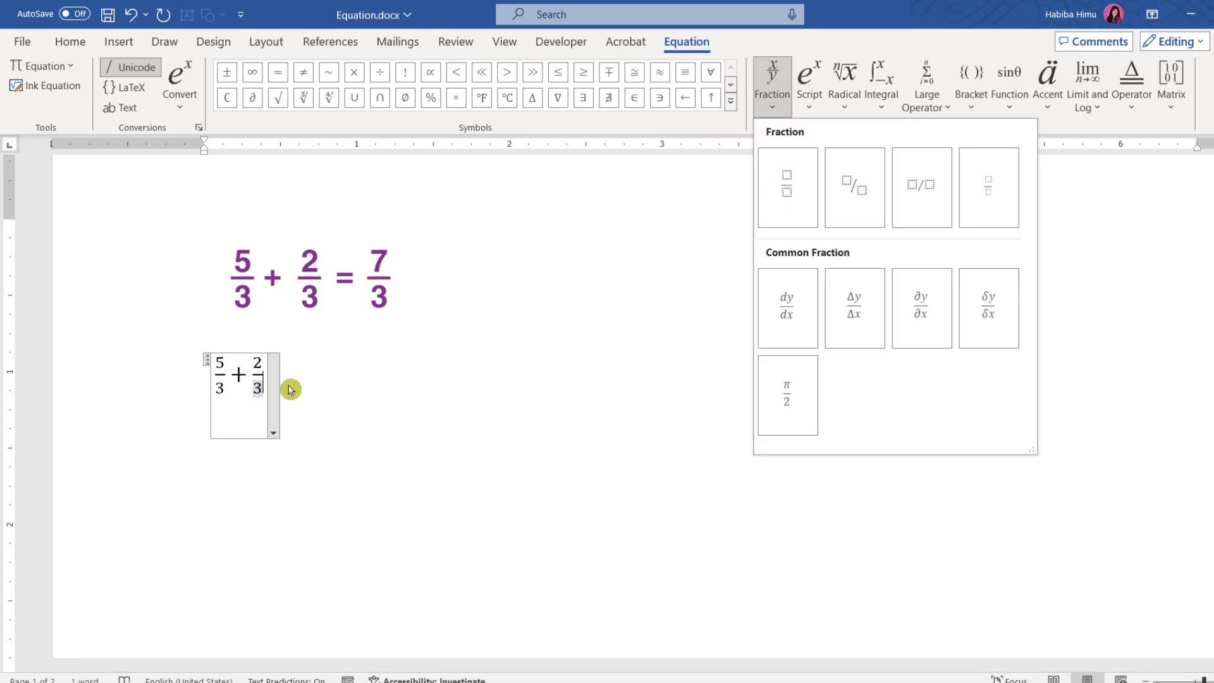
left_click(371, 429)
left_click(429, 489)
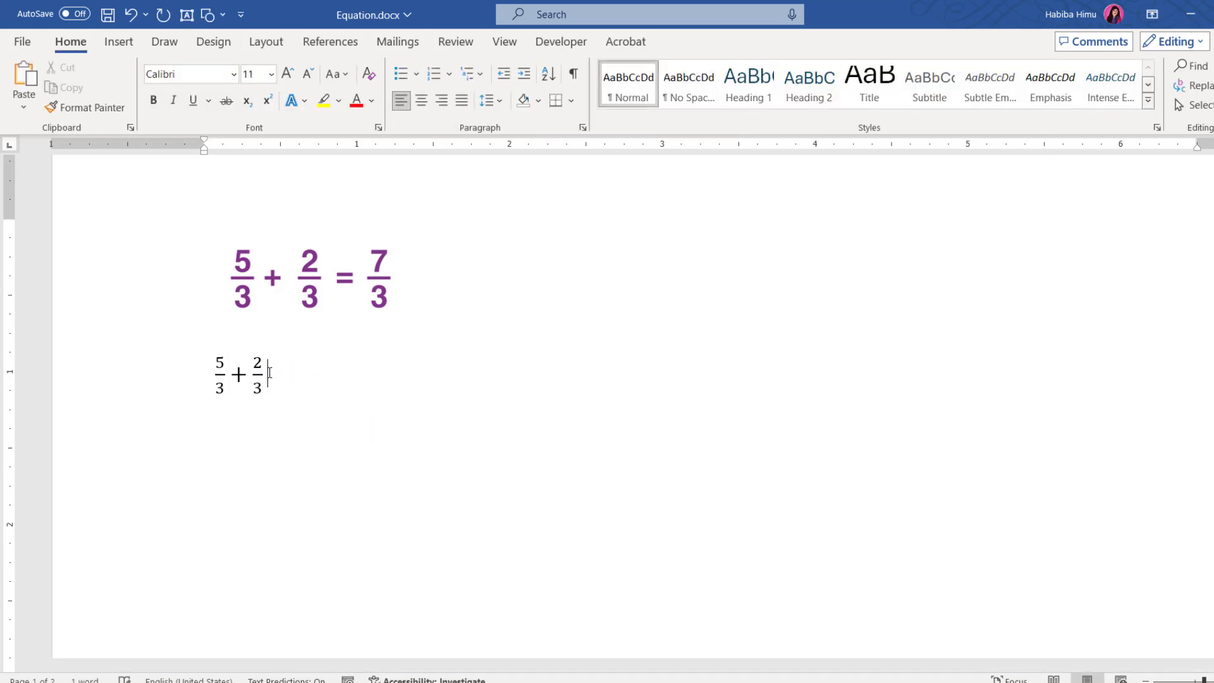
type("=")
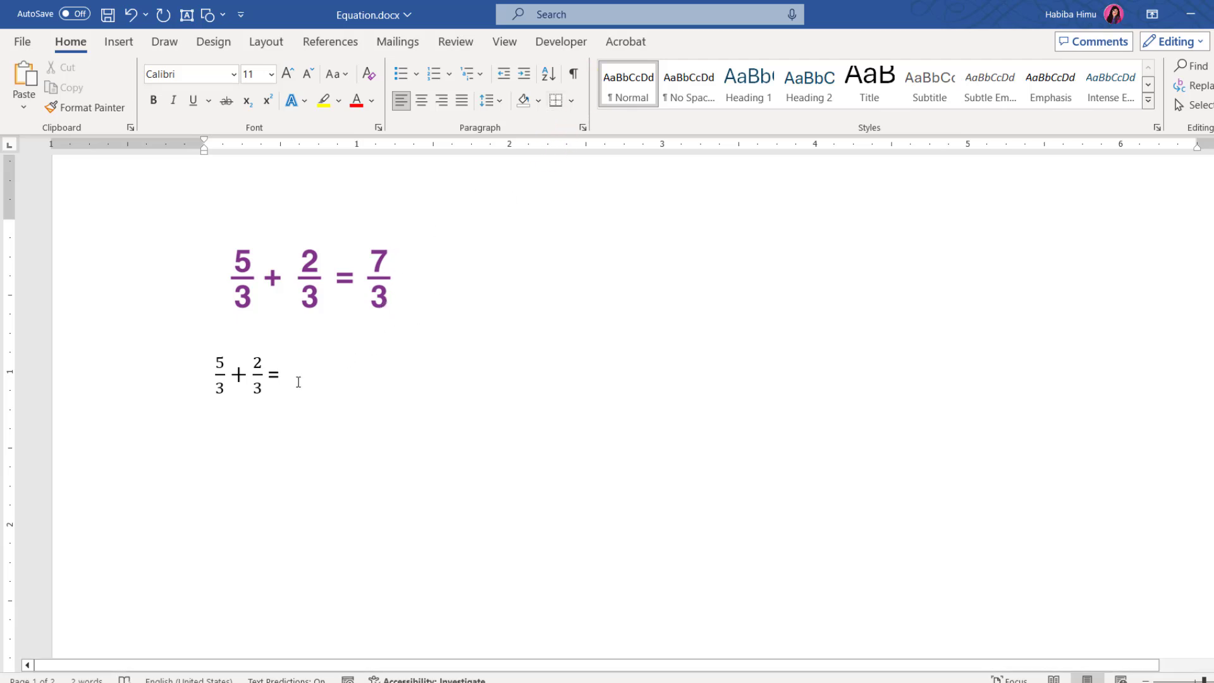
Step: Replace the equals sign beside the equation with one inside it, directly after the 2/3 fraction
left_click(282, 375)
key("BackSpace")
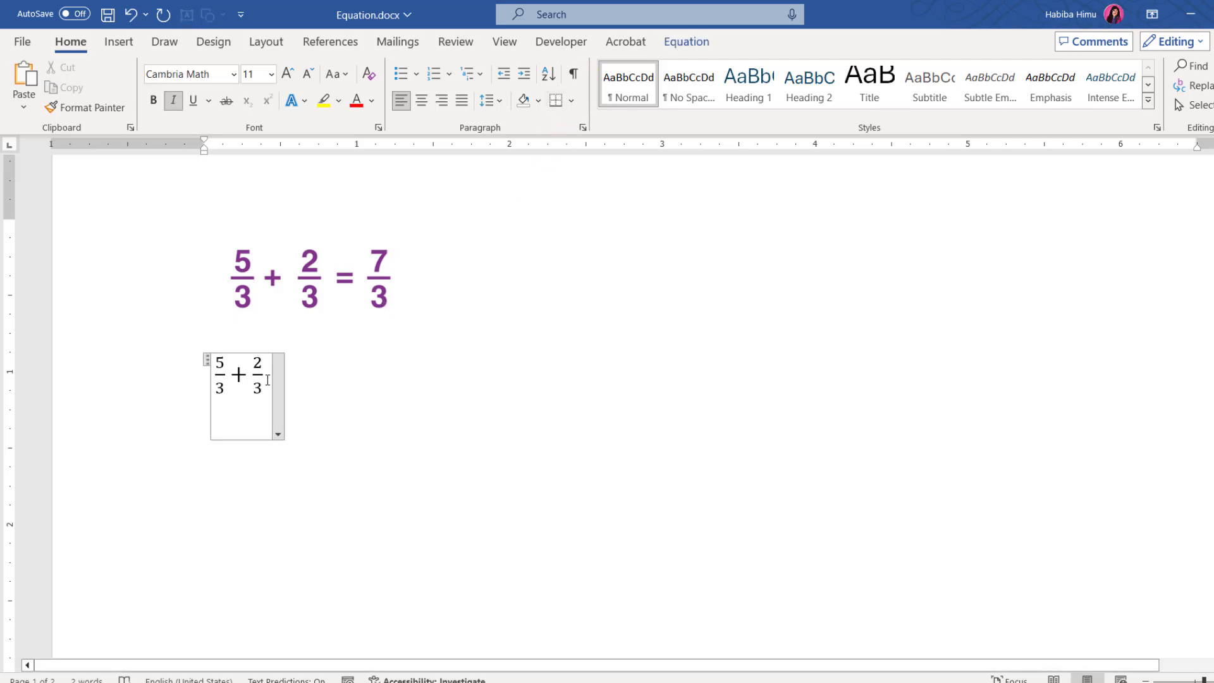
type("=")
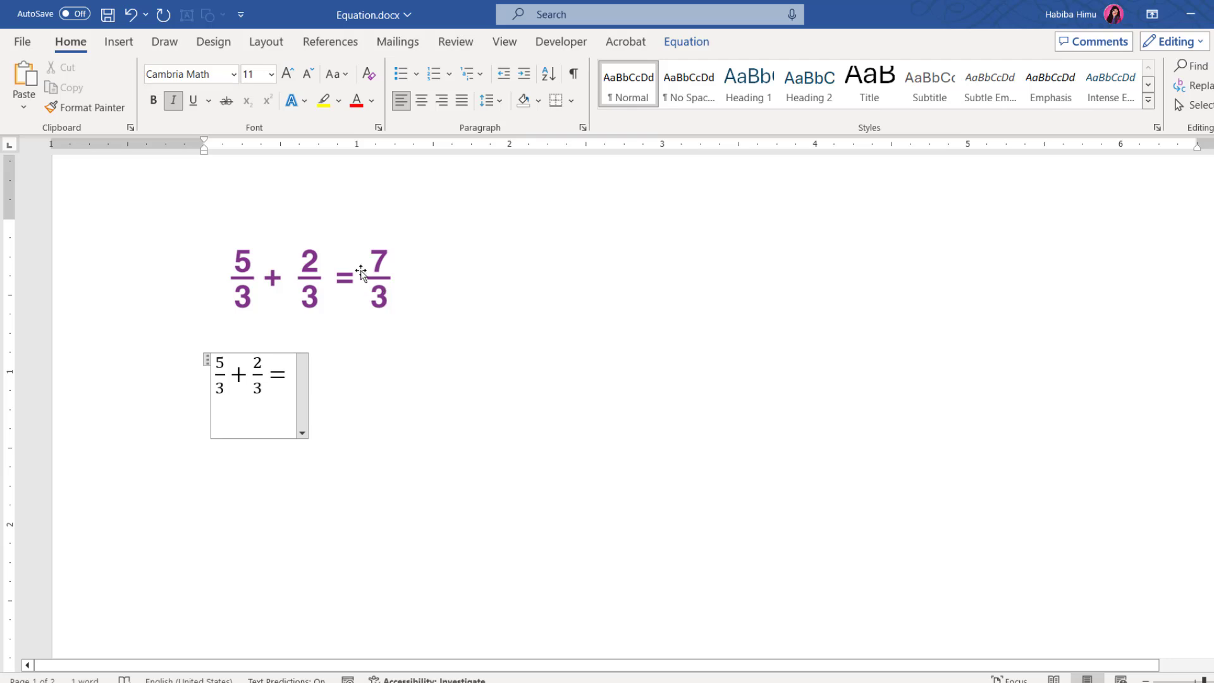
Step: Insert a stacked fraction after the equals sign with 7 as numerator and 3 as denominator, and leave the equation
left_click(664, 47)
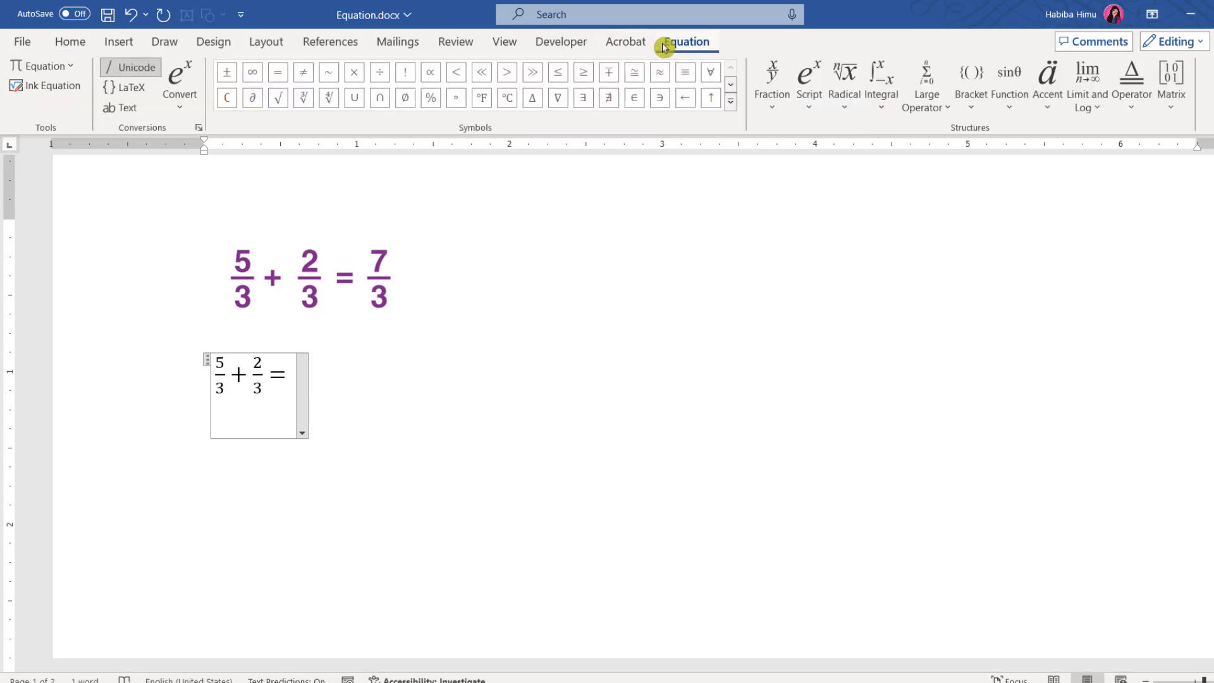
left_click(775, 92)
left_click(787, 188)
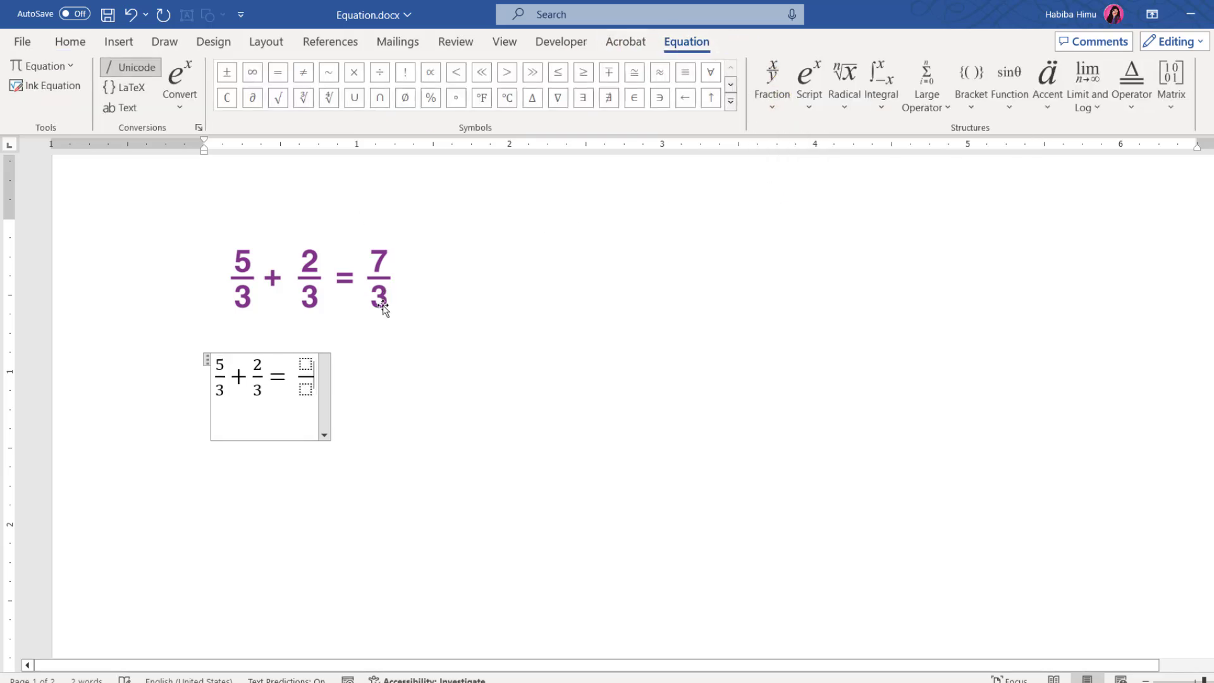
type("7")
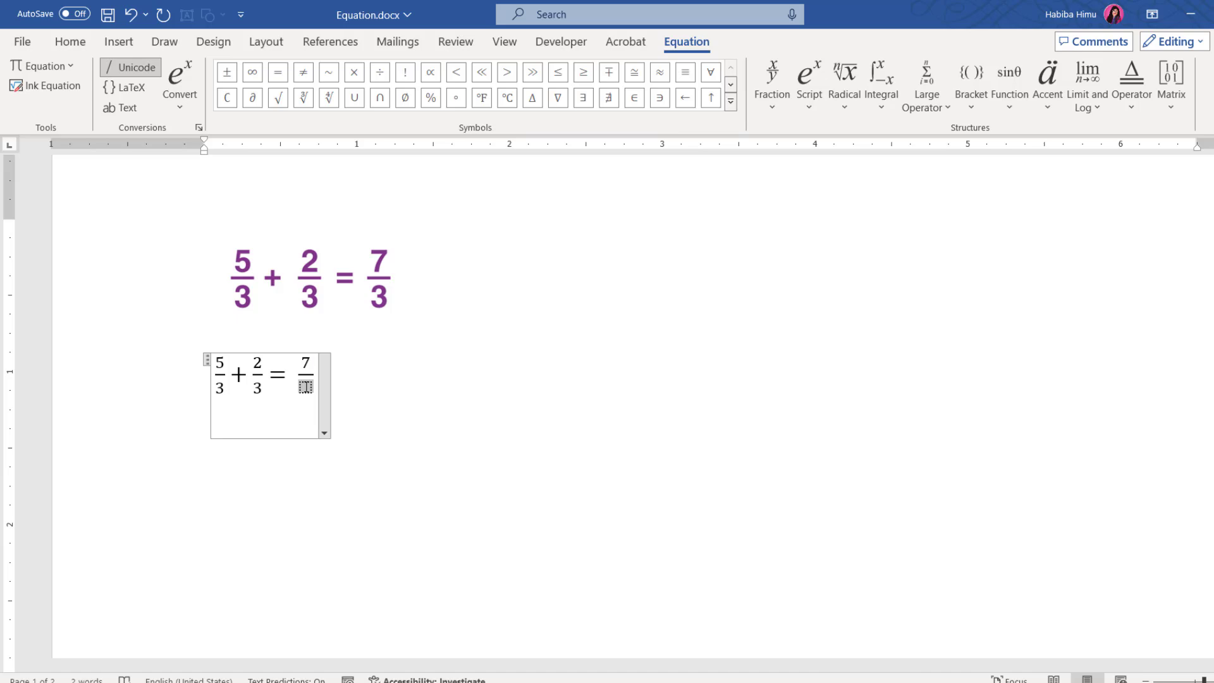
key("Up")
key("Down")
type("3")
left_click(332, 416)
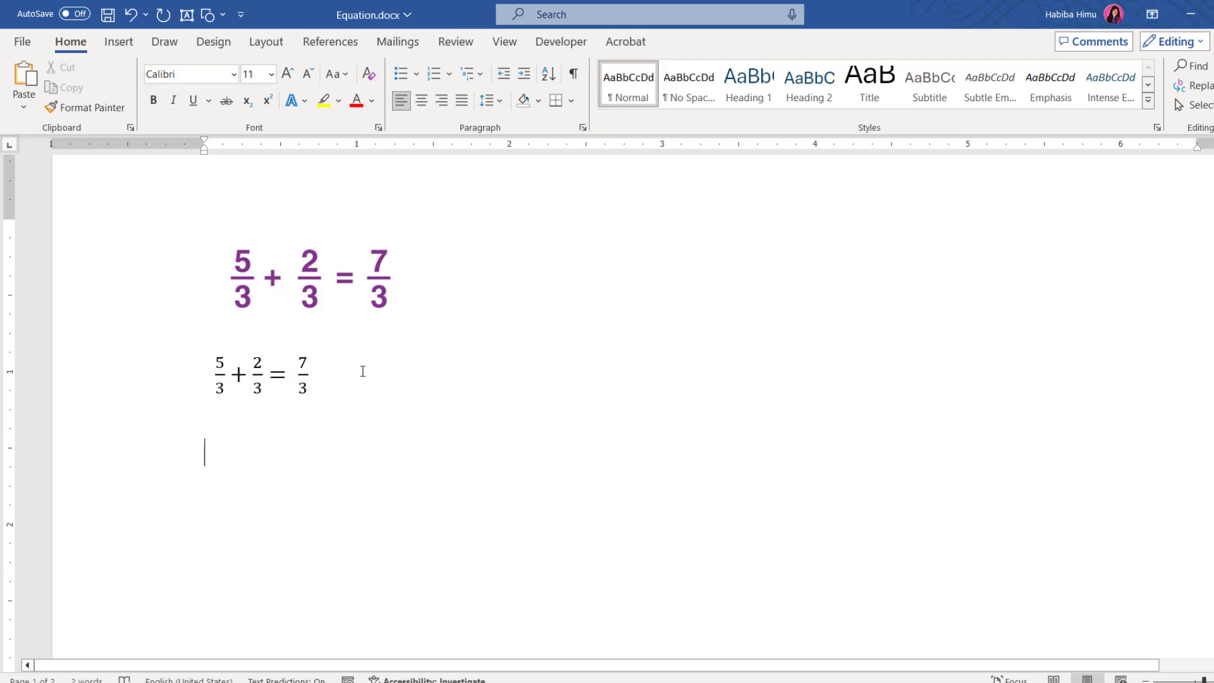
Step: Insert a new blank equation beneath the picture of the equation with negative exponents
scroll(362, 371, "down", 3)
scroll(361, 372, "down", 9)
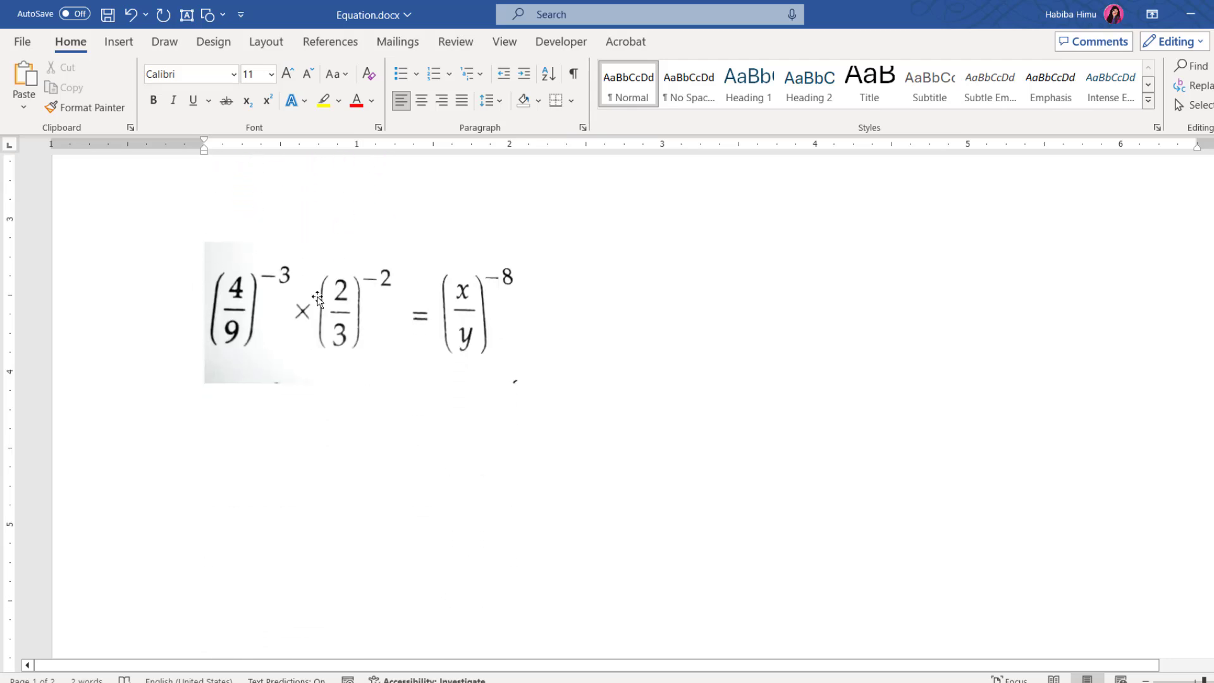
left_click(318, 298)
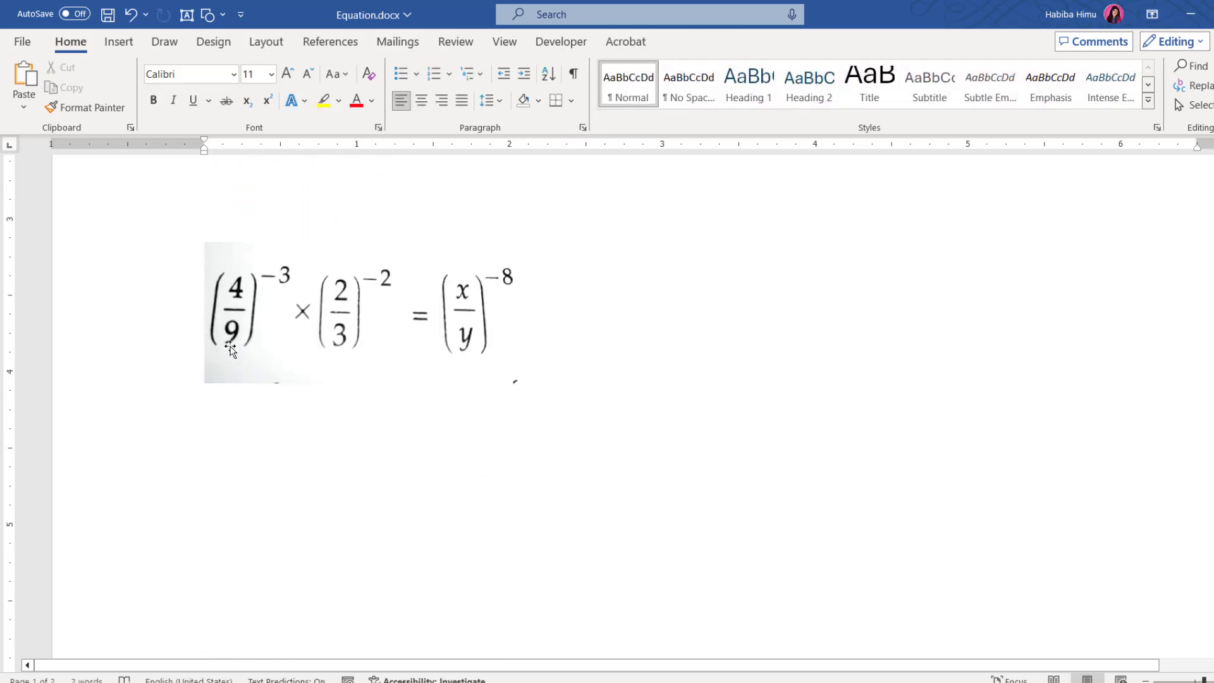
left_click(274, 313)
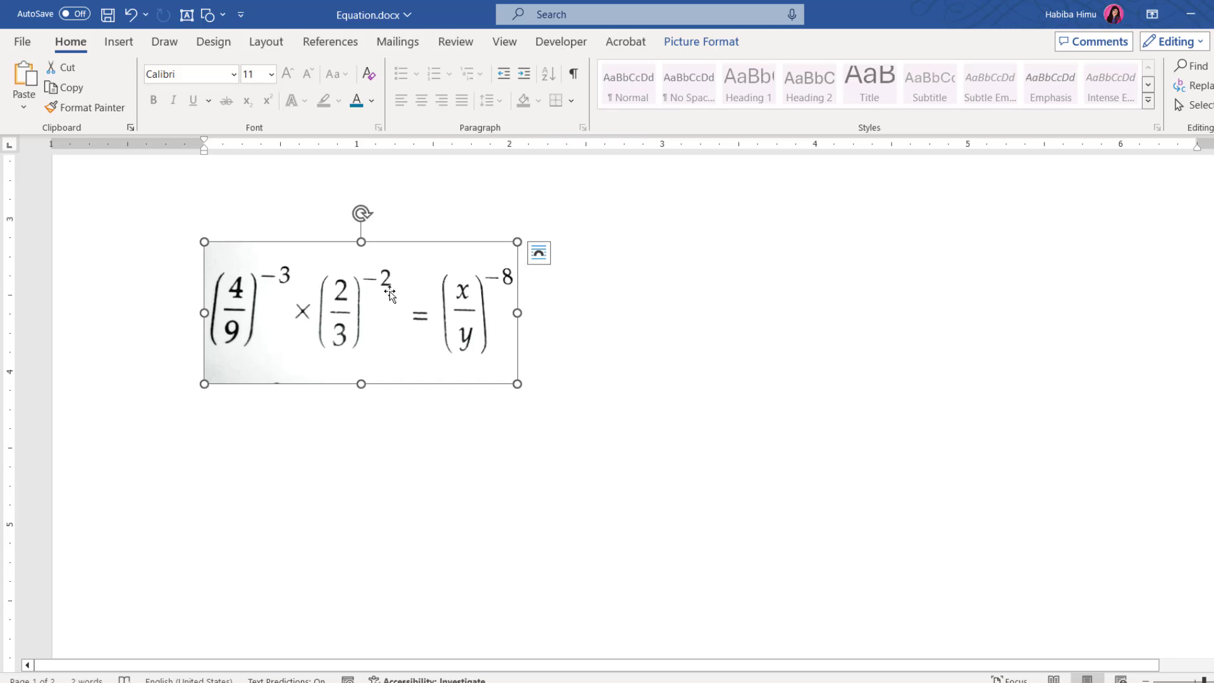
left_click(227, 428)
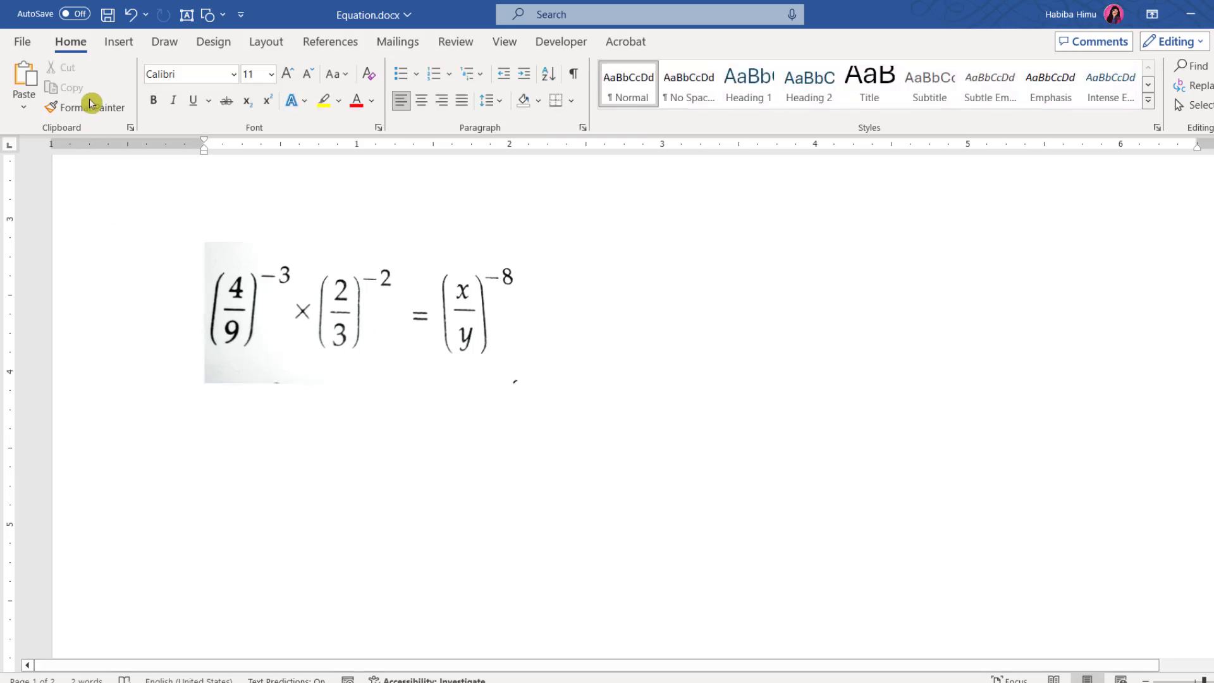
left_click(118, 43)
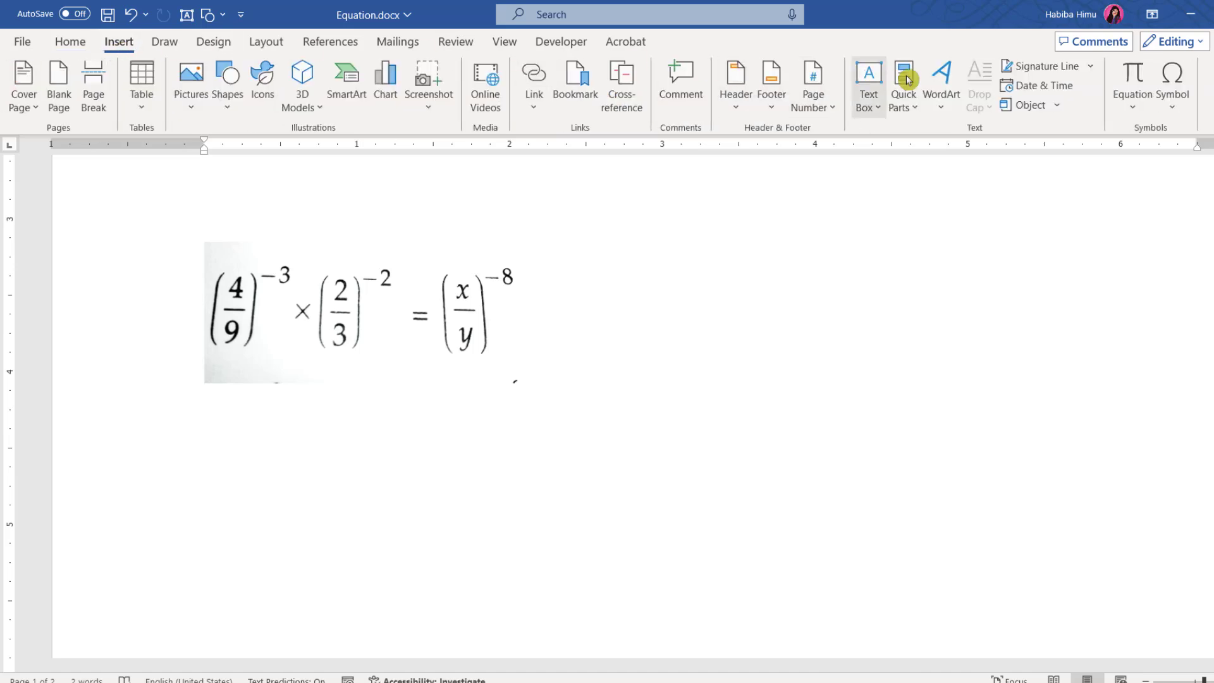
left_click(1136, 106)
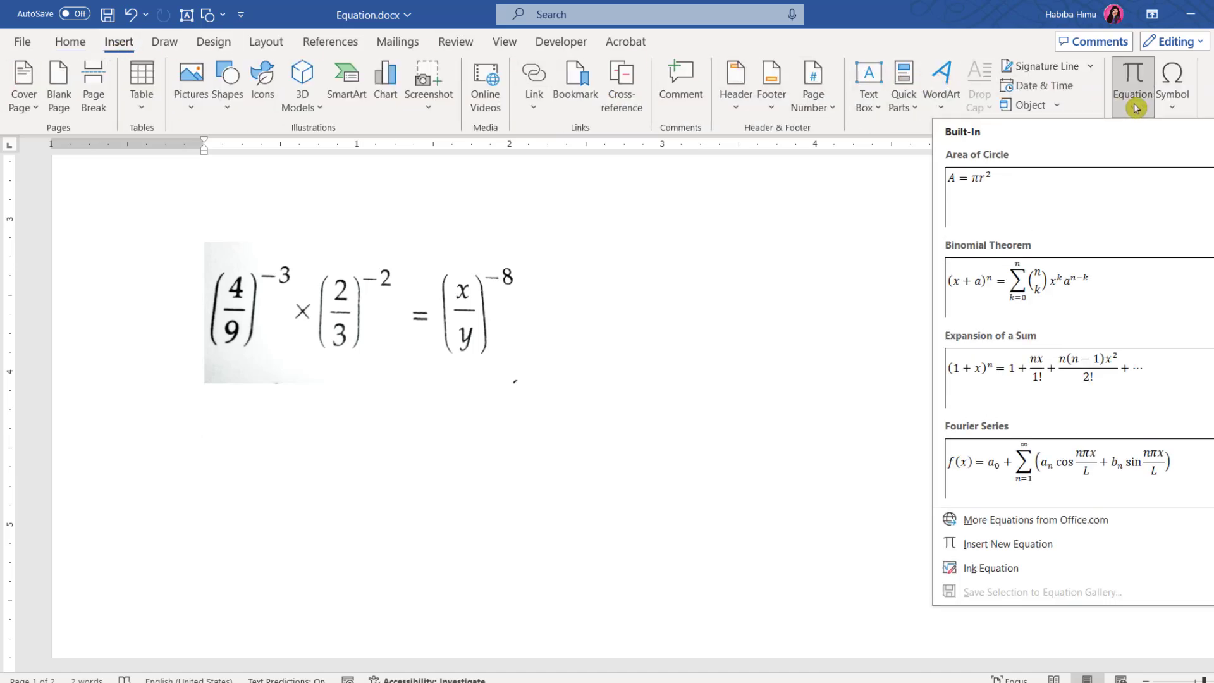
left_click(1004, 548)
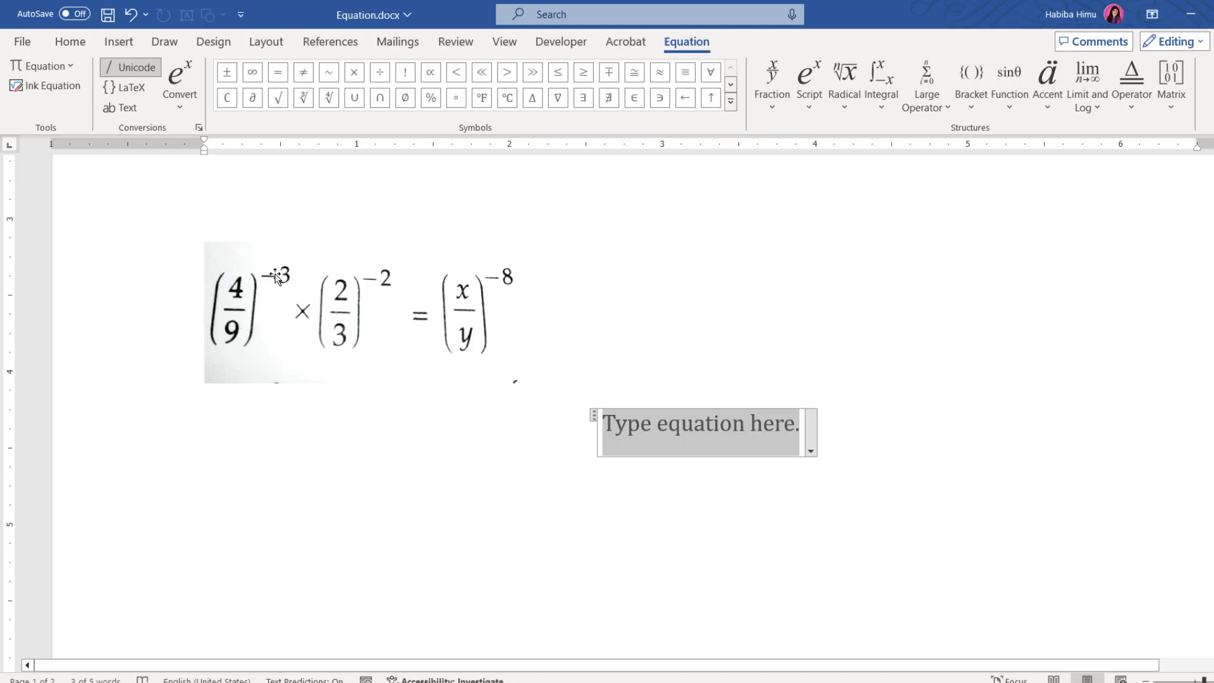
Step: Insert an empty superscript structure into the new equation
left_click(773, 113)
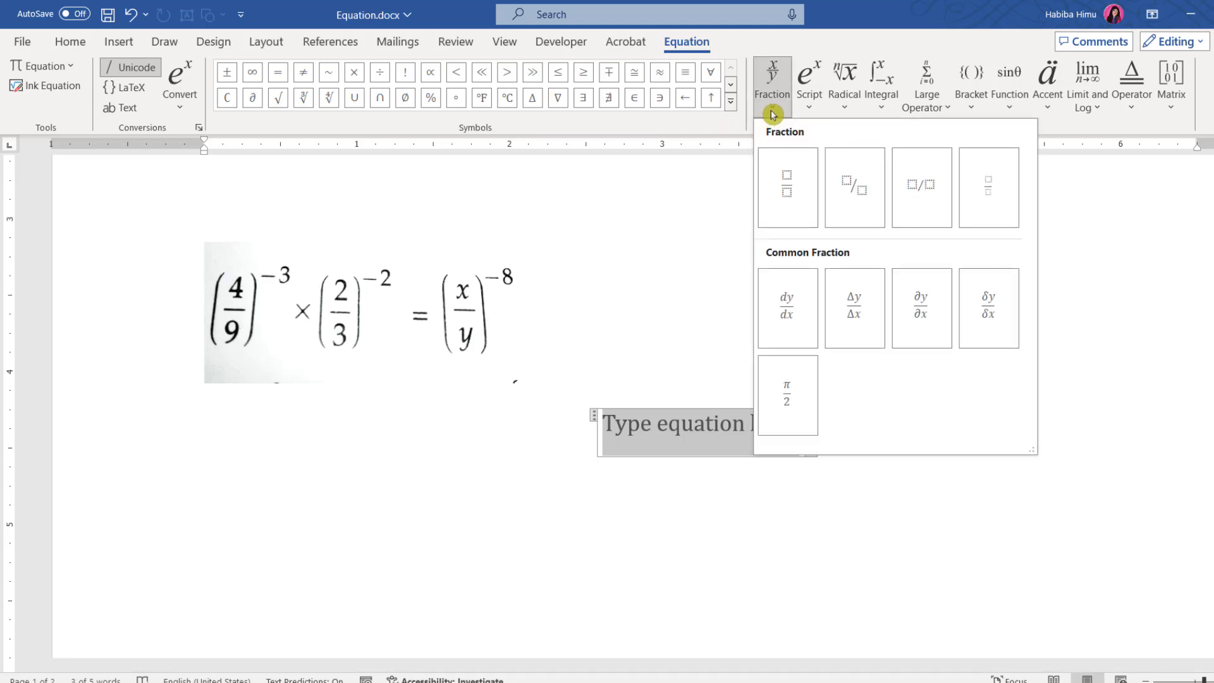
left_click(772, 114)
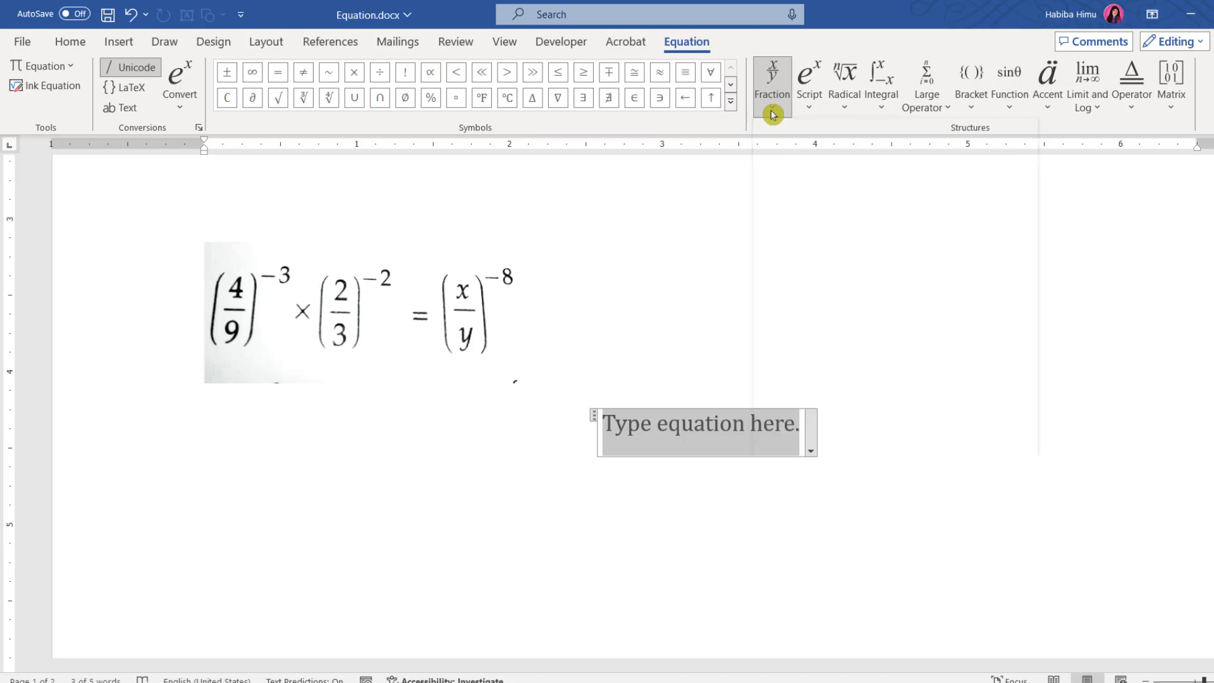
left_click(809, 112)
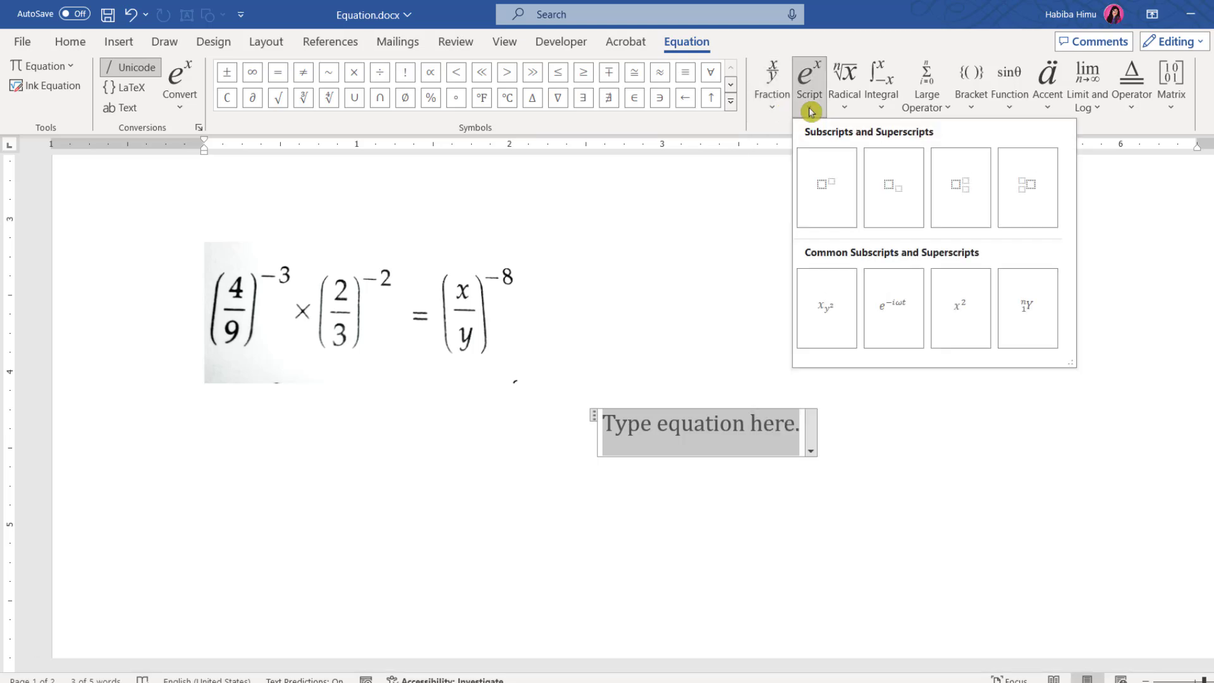
left_click(833, 196)
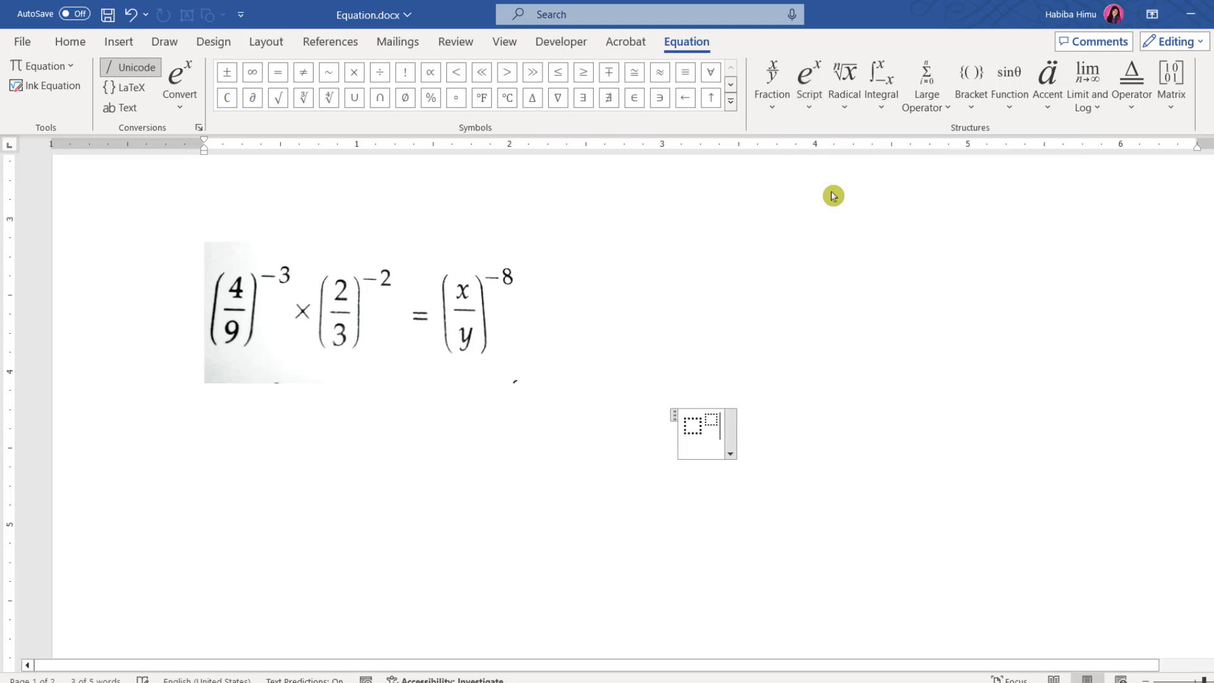
Step: Place a pair of round brackets in the base of the superscript structure
left_click(712, 419)
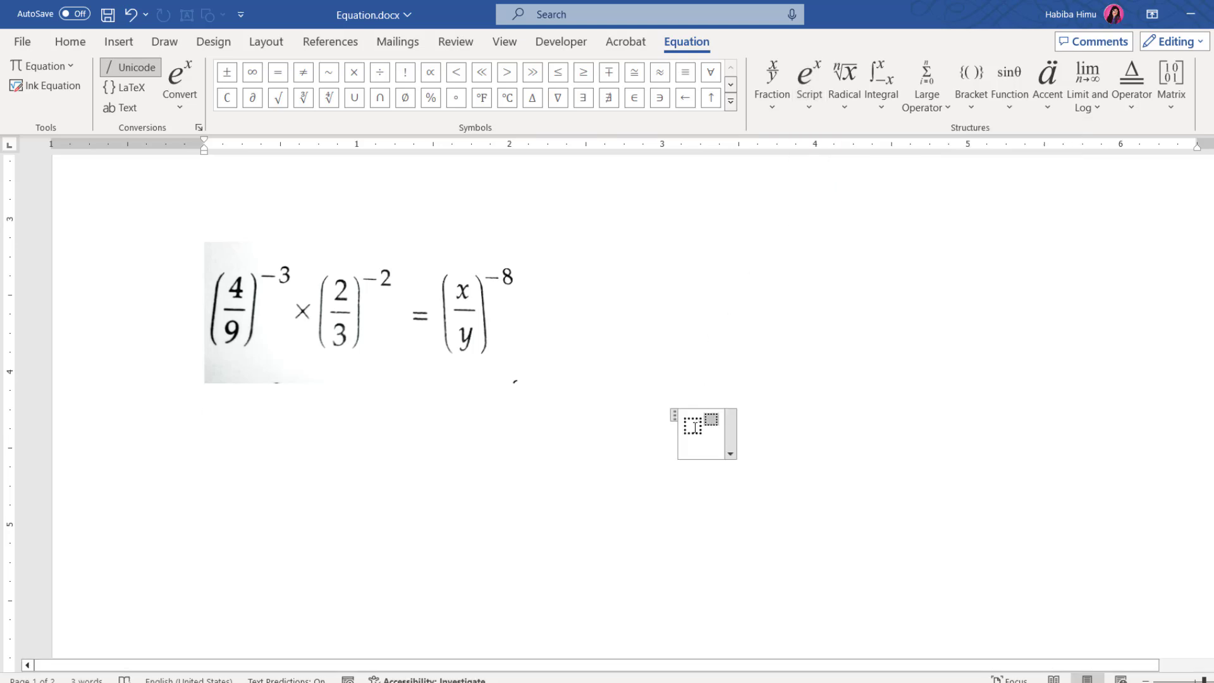
left_click(694, 427)
left_click(972, 111)
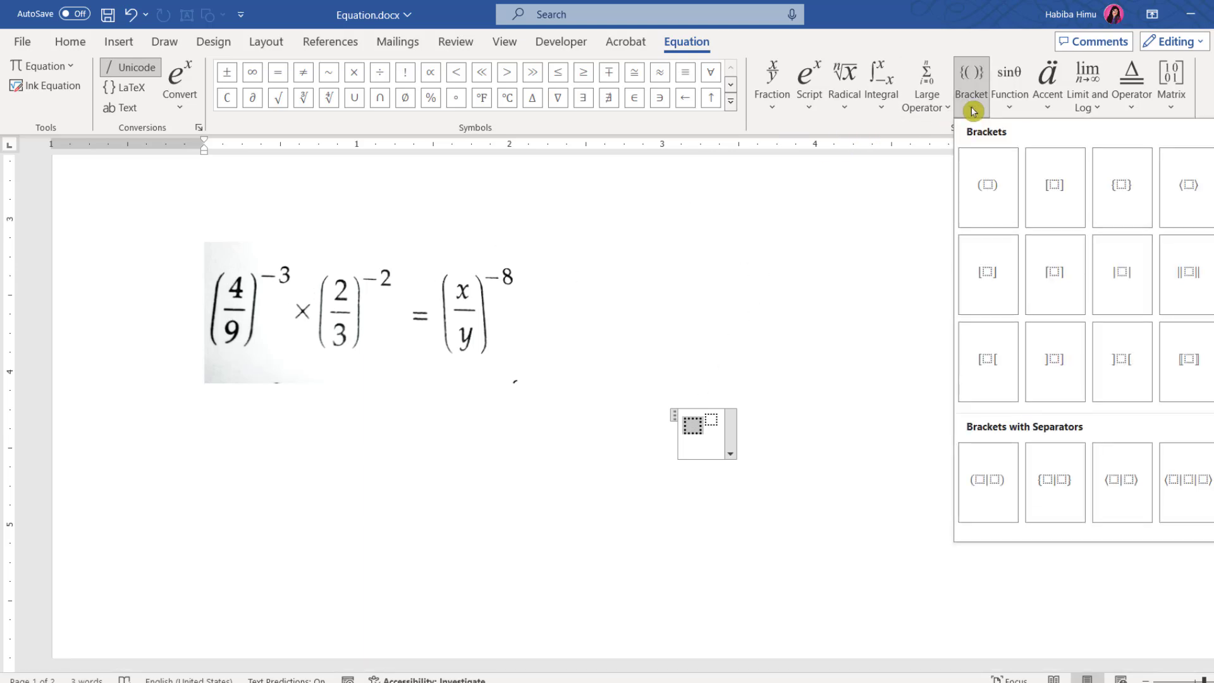
left_click(989, 193)
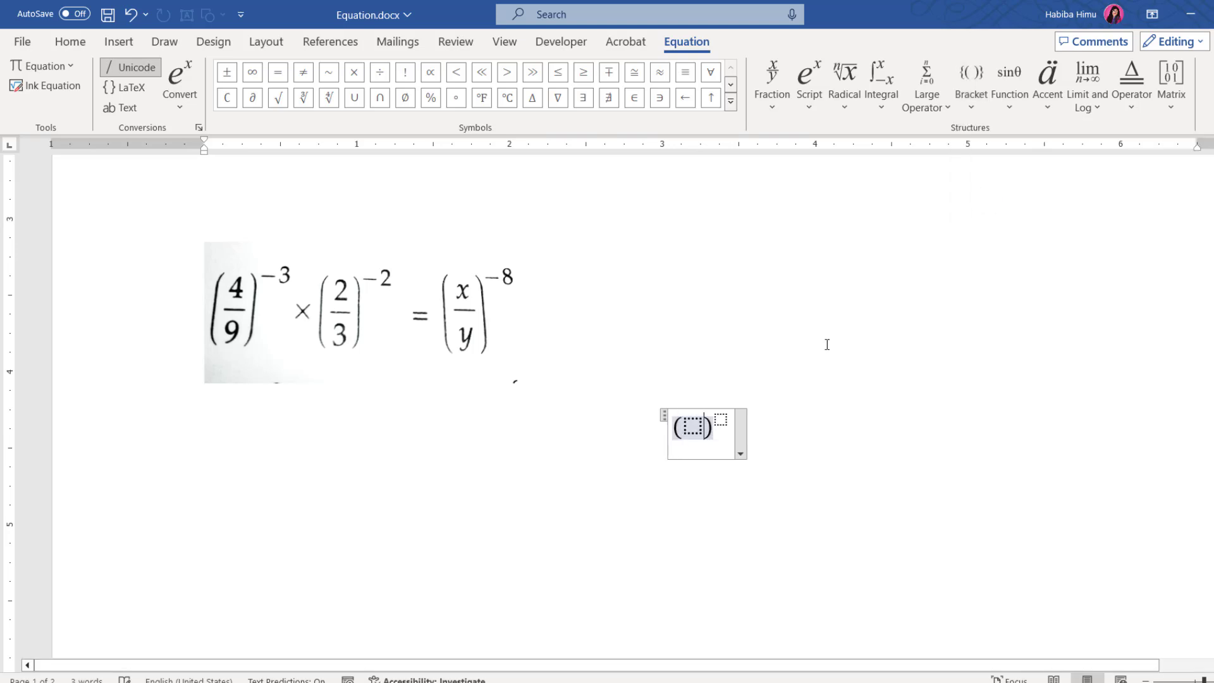
Step: Insert a stacked fraction inside the round brackets with 4 as numerator and 9 as denominator
left_click(693, 425)
left_click(773, 103)
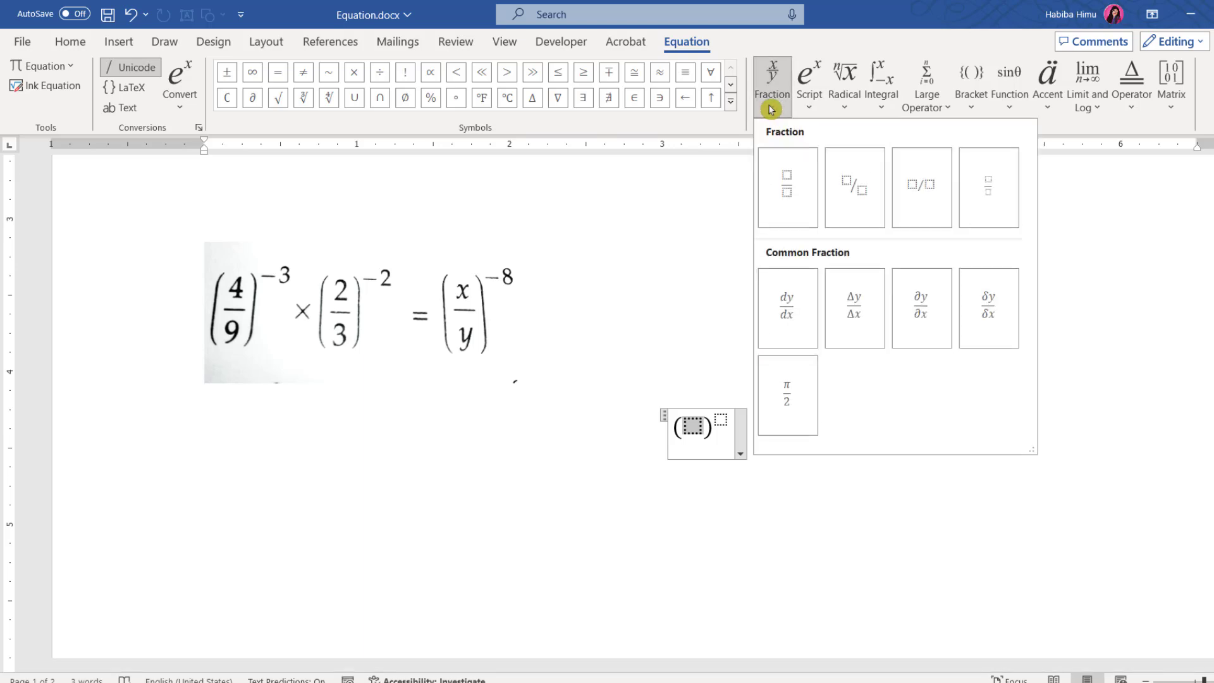
left_click(783, 196)
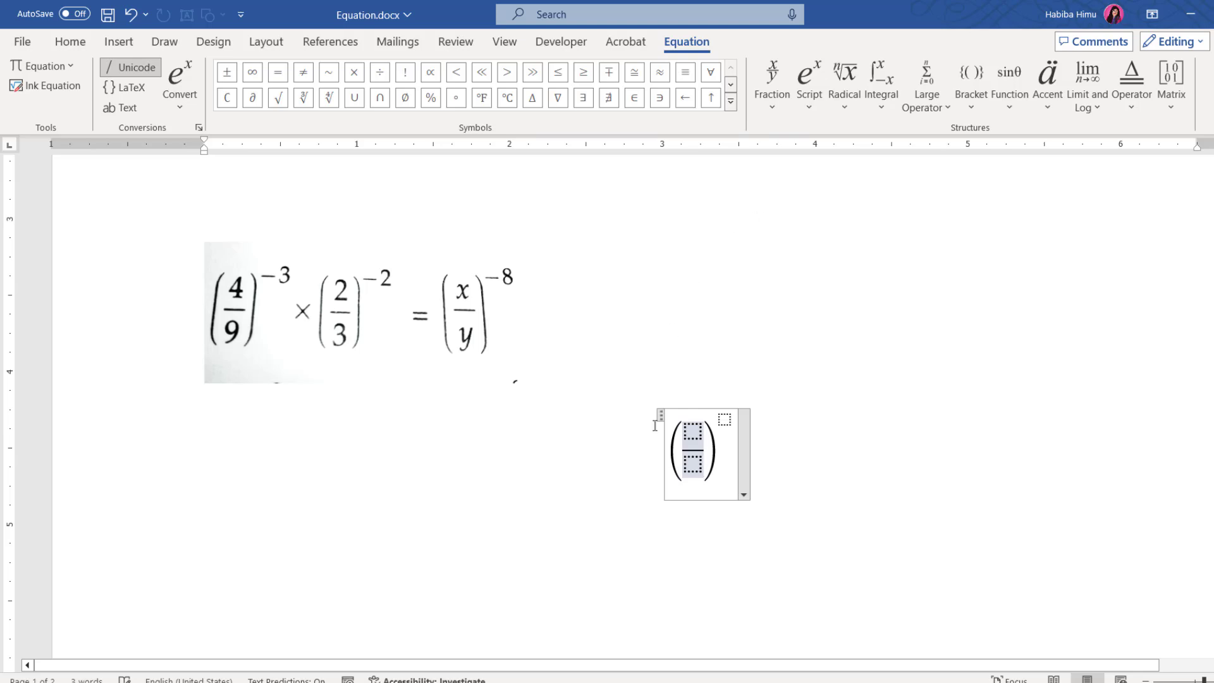
left_click(695, 431)
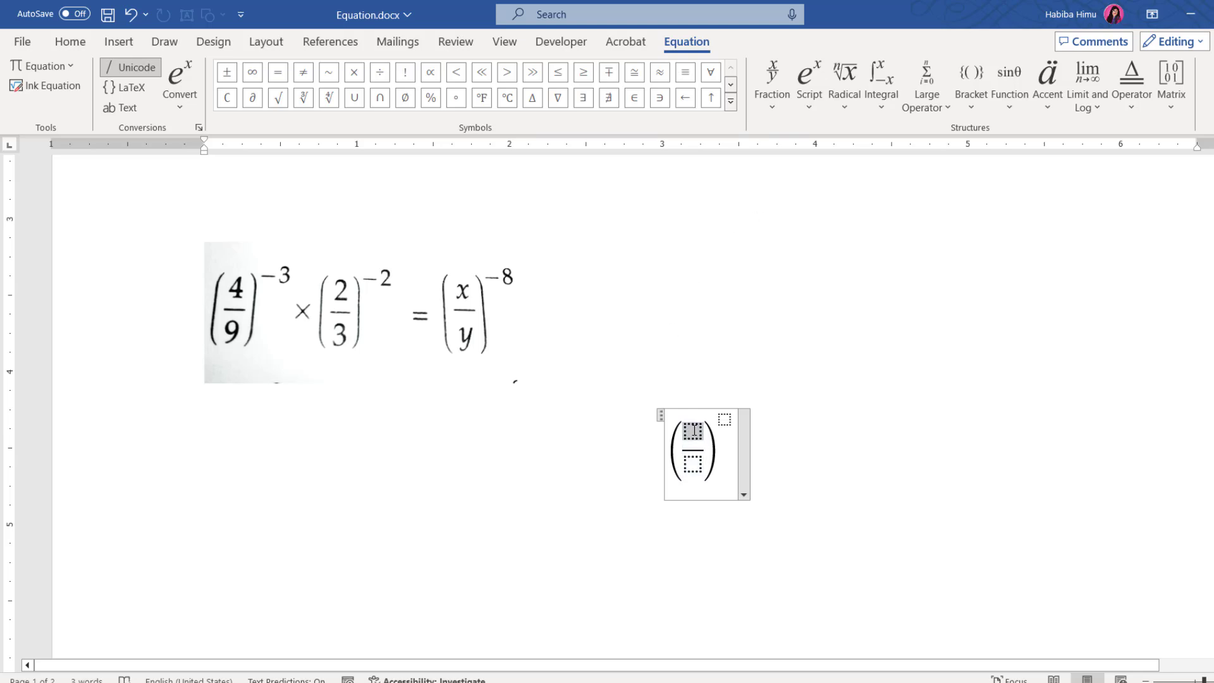
type("4")
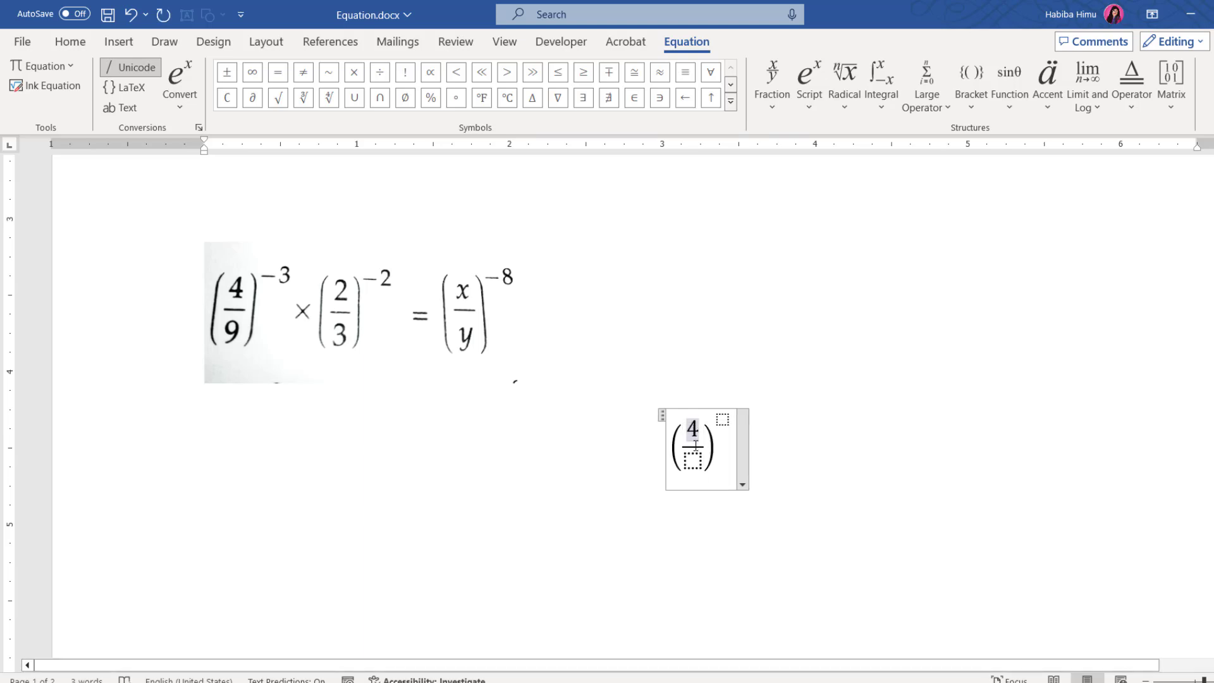
key("Down")
type("9")
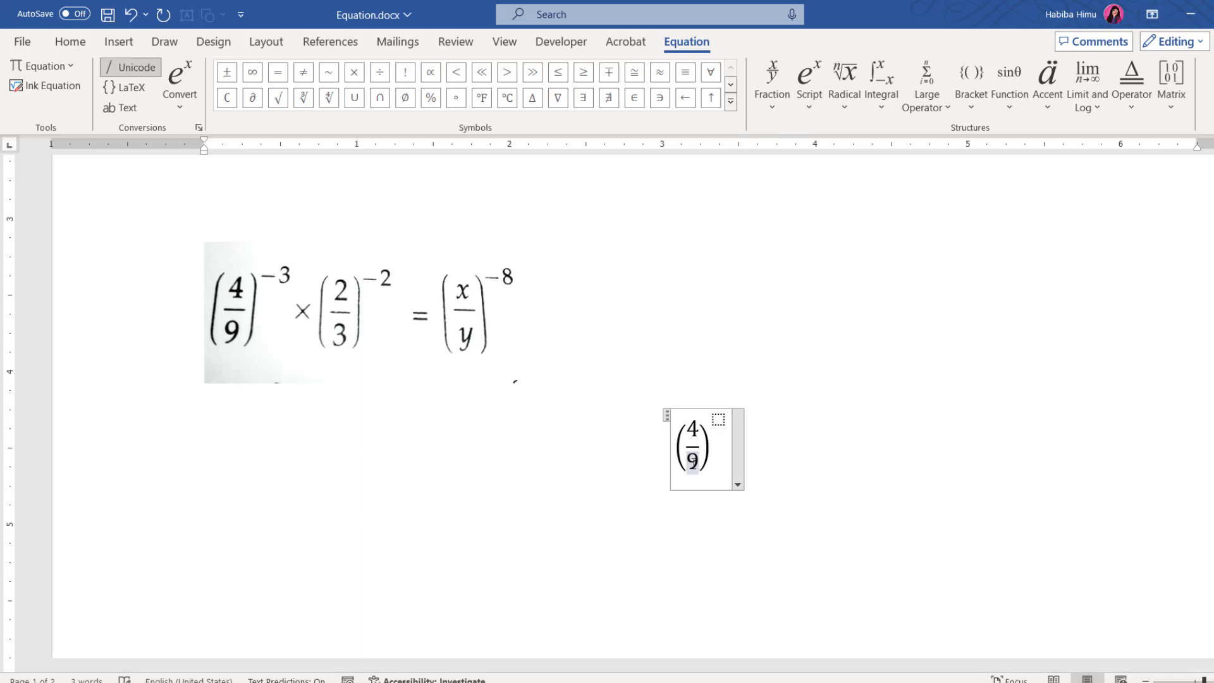
Step: Set the exponent of the bracketed 4/9 fraction to -3 and leave the equation
key("Right")
key("Right")
key("Right")
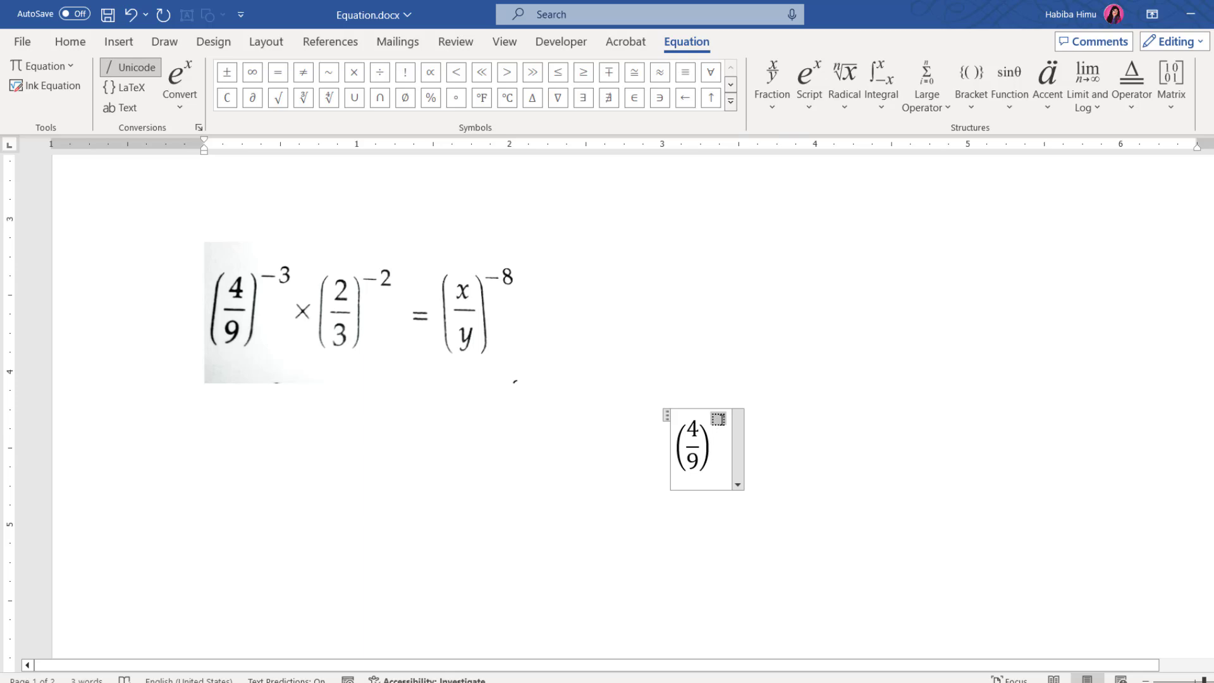
type("-")
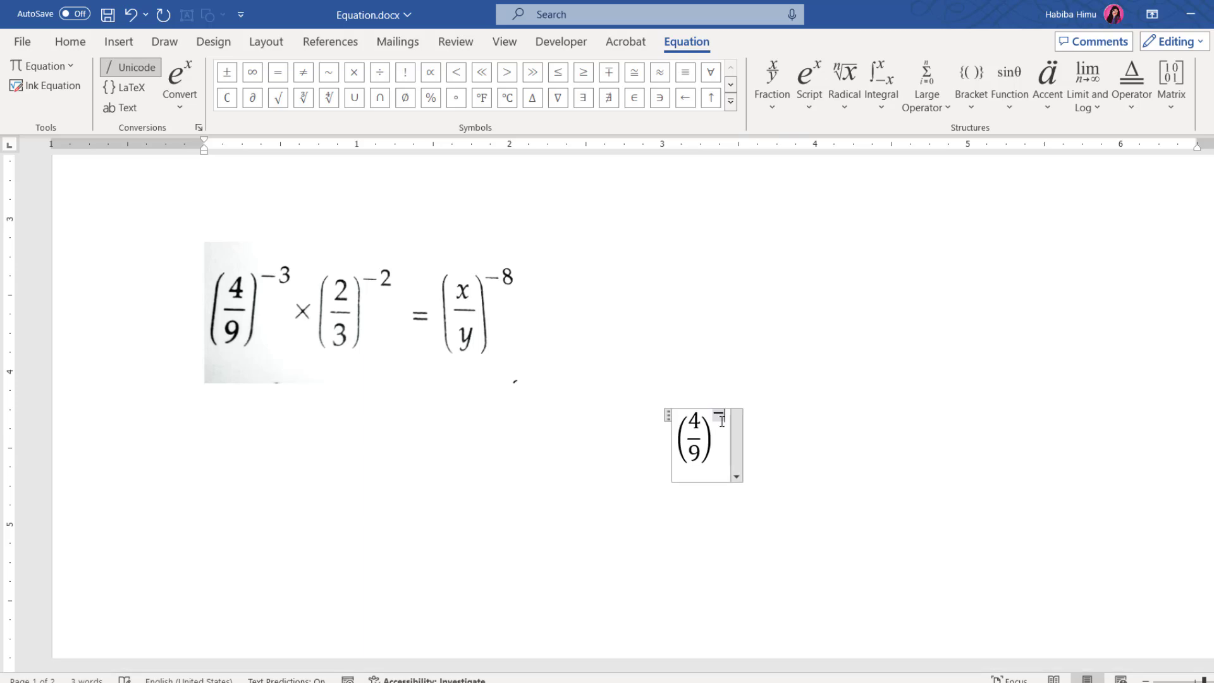
type("3")
left_click(816, 466)
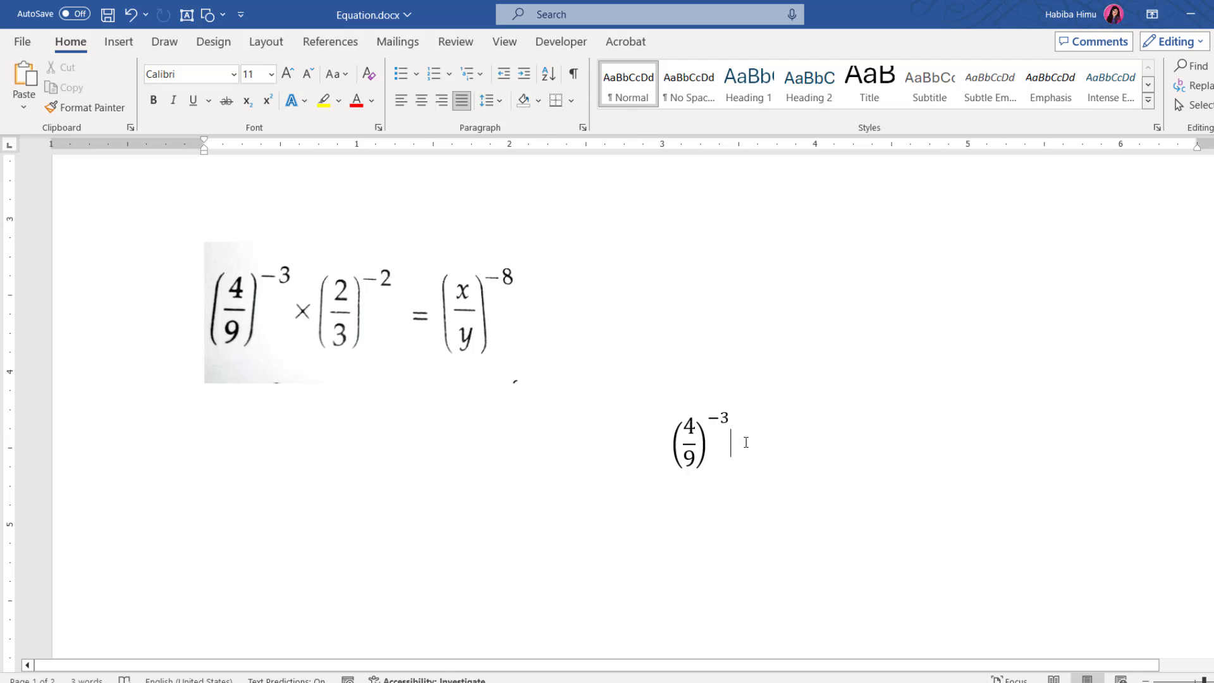
Step: Add the multiplication symbol × from the Basic Math set after the (4/9)^-3 term
left_click(725, 441)
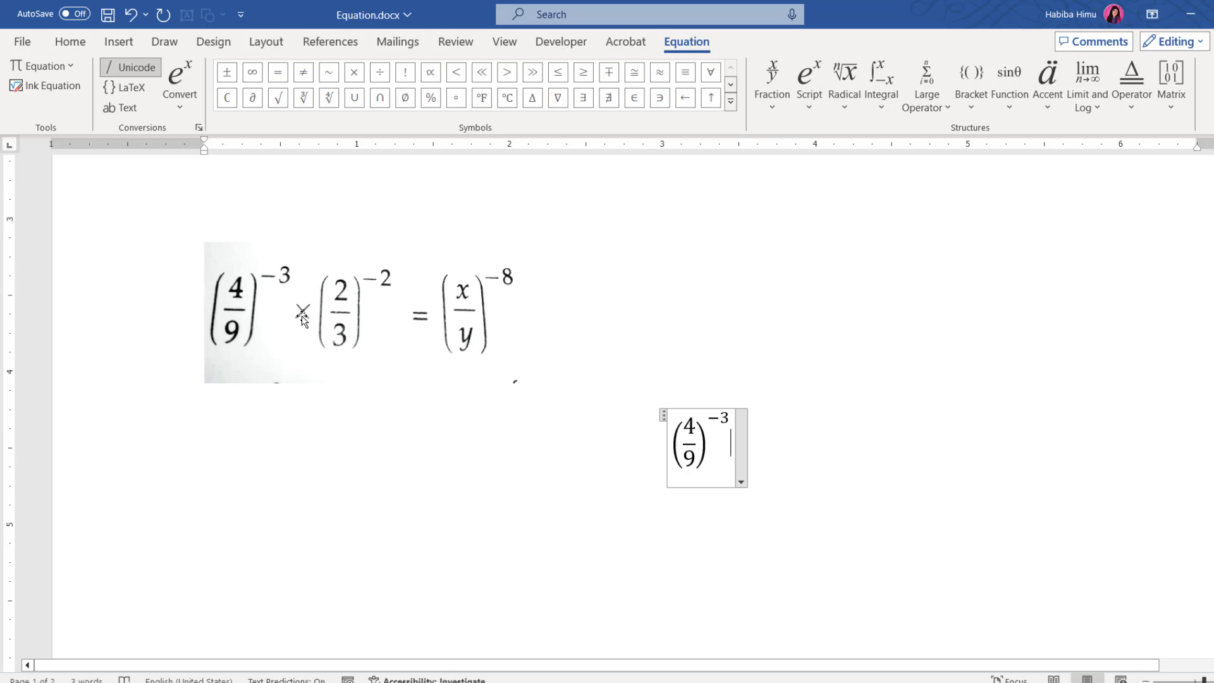
type("*")
key("BackSpace")
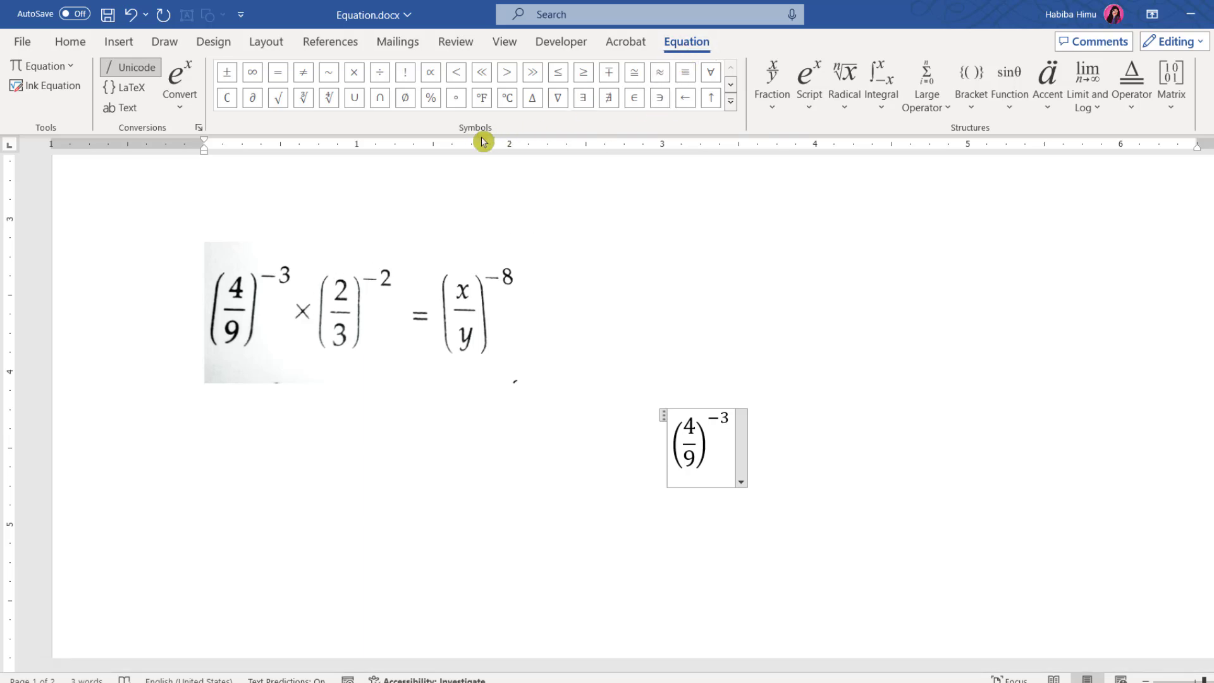
left_click(731, 105)
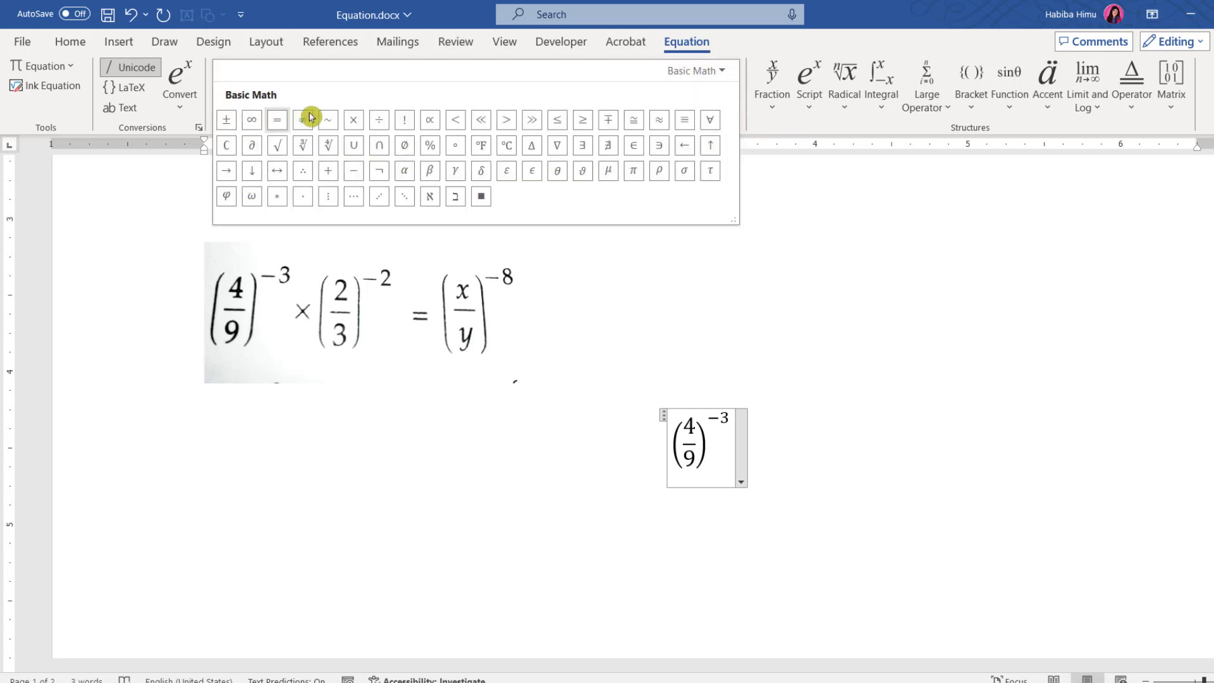
left_click(356, 123)
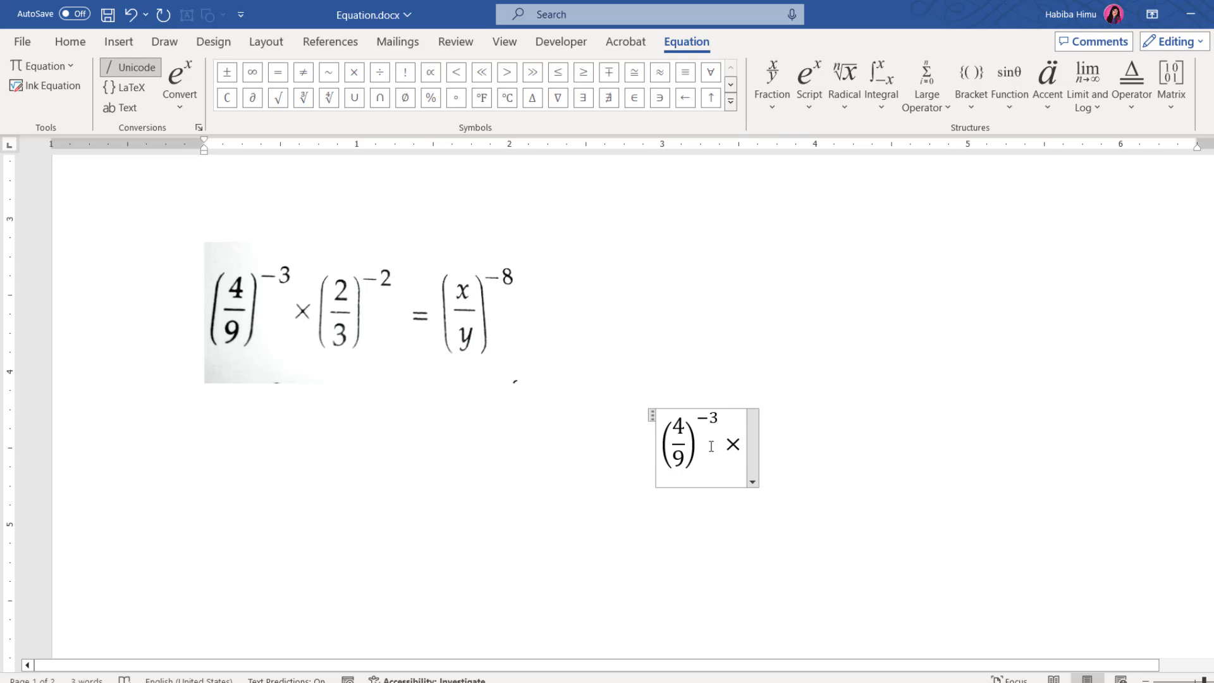
Step: Copy the (4/9)^-3 term and paste it after the multiplication sign
mouse_move(718, 429)
left_mouse_down()
mouse_move(696, 436)
mouse_move(715, 435)
left_mouse_up()
left_click(686, 441)
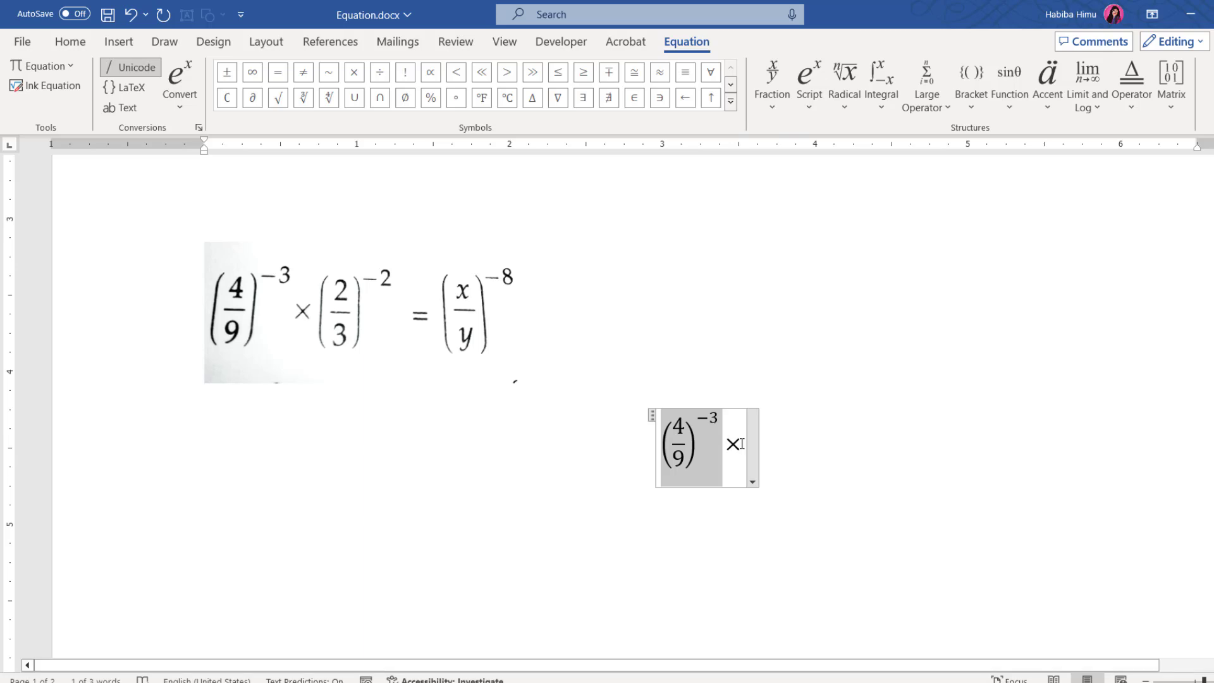
left_click(742, 444)
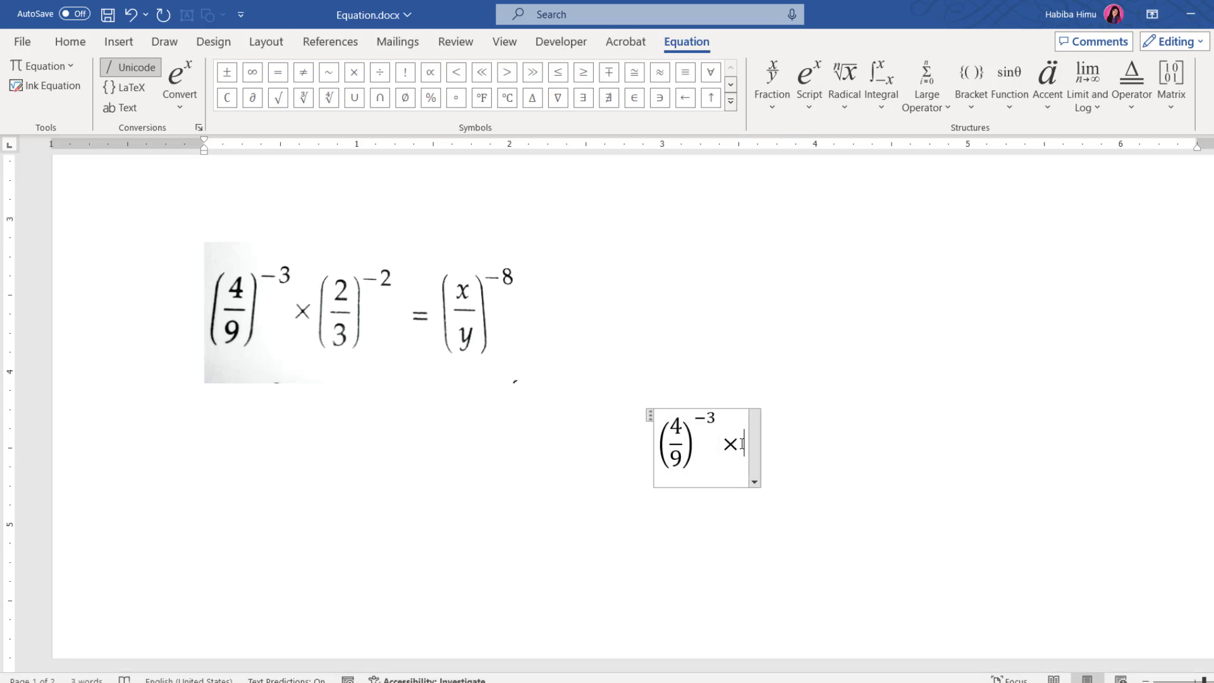
type("(4/9)^-3")
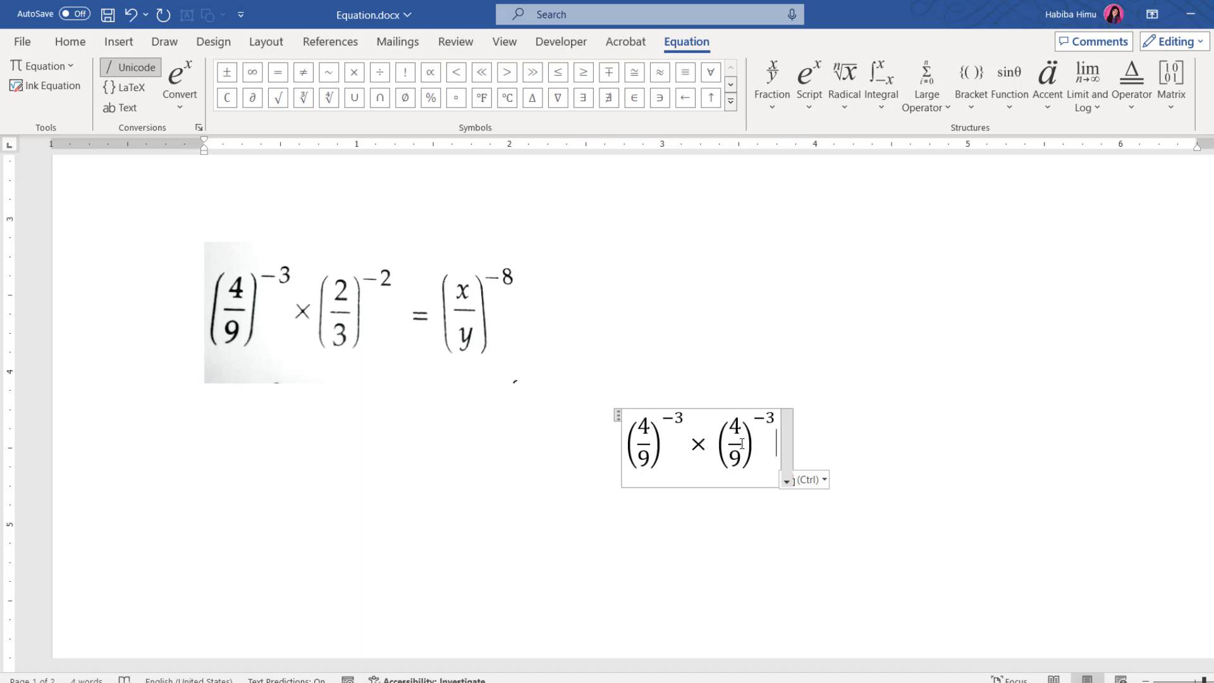
Step: Change the pasted fraction after the multiplication sign to 2 over 3
left_click(735, 424)
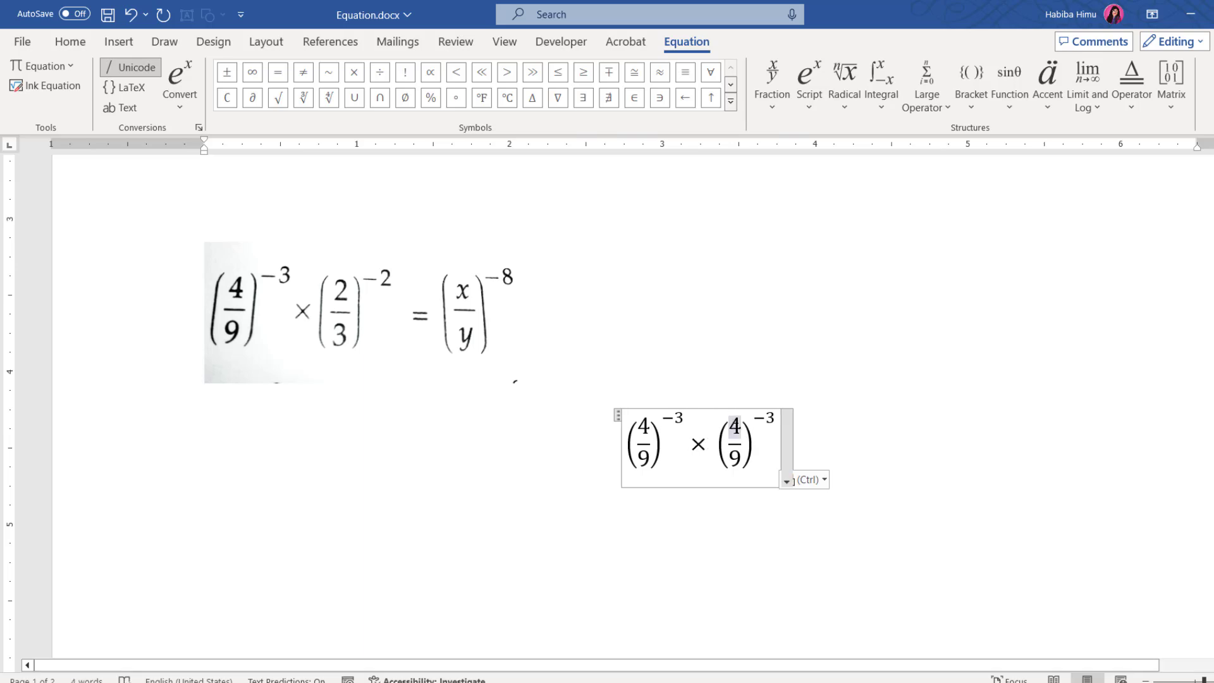
type("2")
left_click(737, 453)
double_click(737, 458)
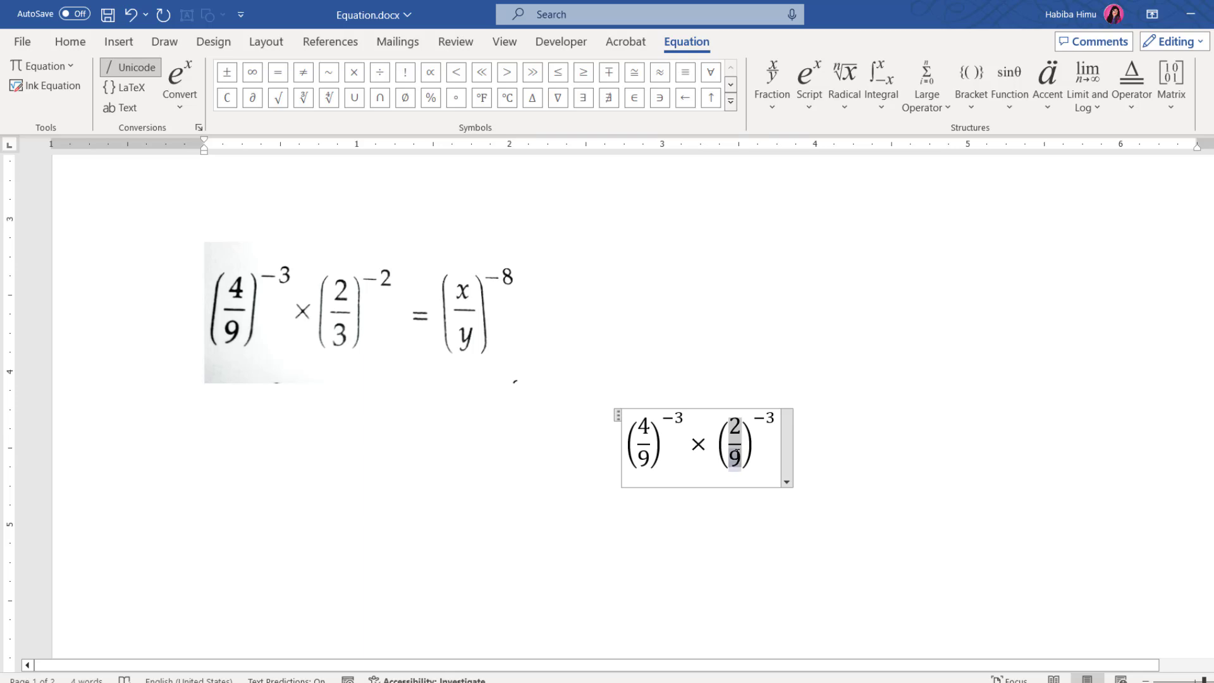
key("BackSpace")
type("3")
Step: Set the exponent of the bracketed 2/3 fraction to -2
left_click(769, 420)
key("BackSpace")
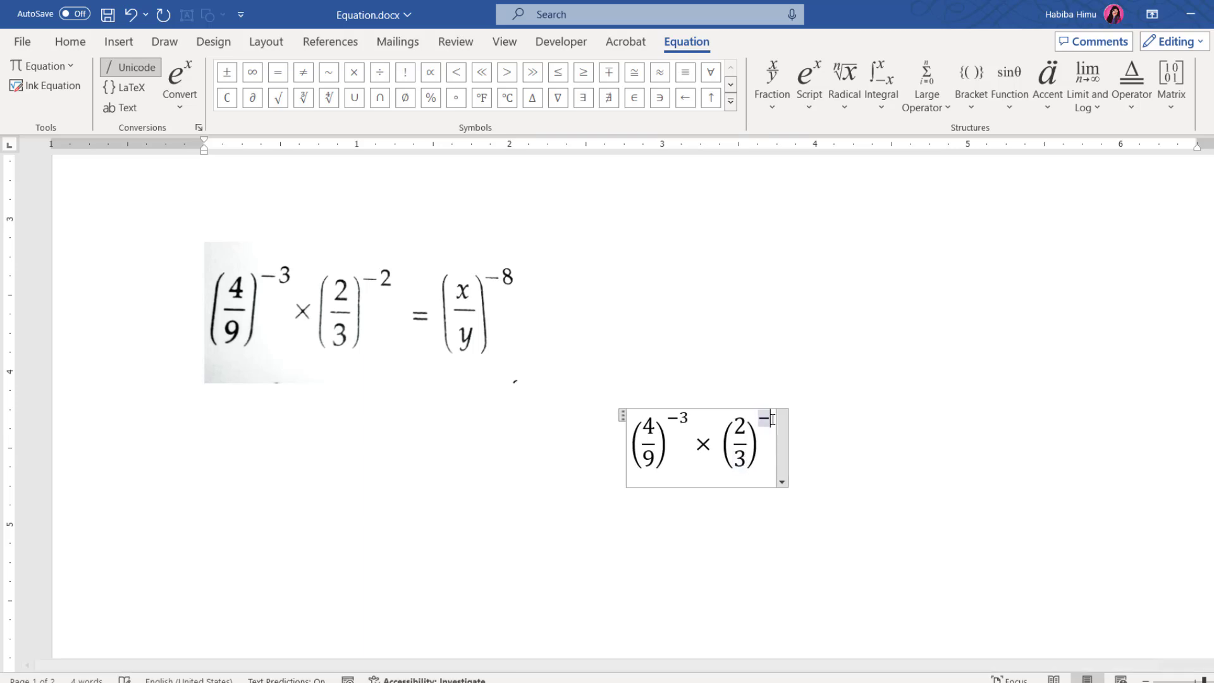
type("2")
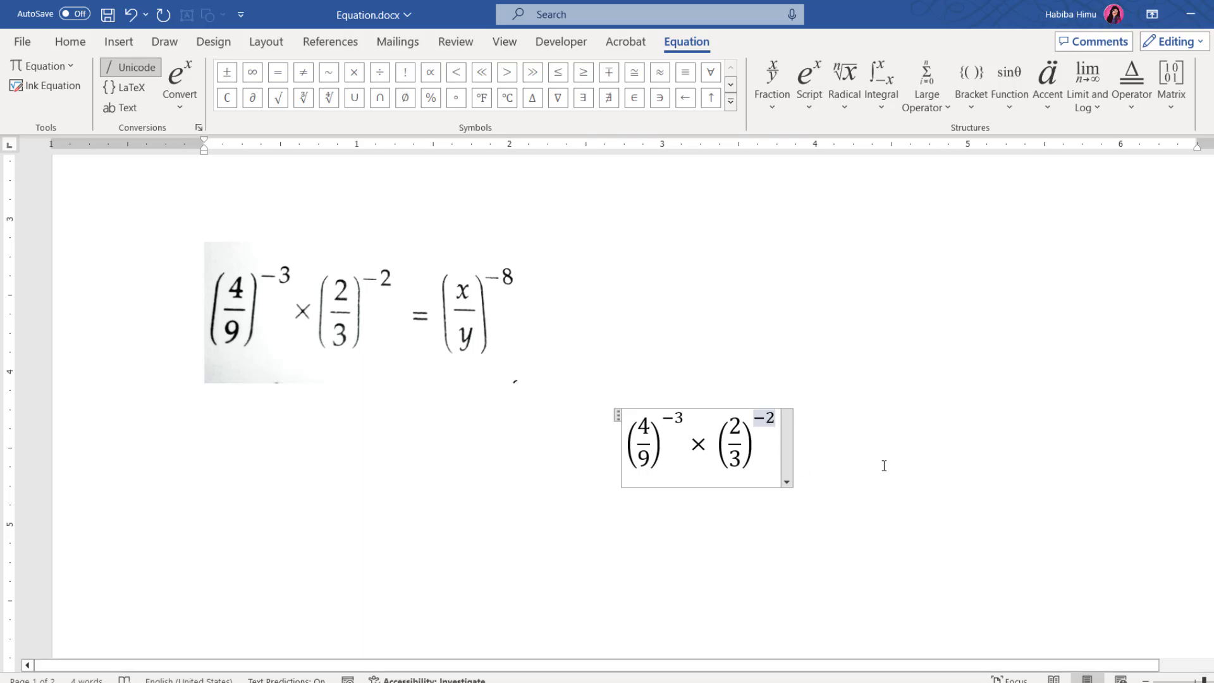
left_click(885, 466)
Step: Add an equals sign at the end of the equation and paste the copied (4/9)^-3 term after it
left_click(786, 446)
type("=")
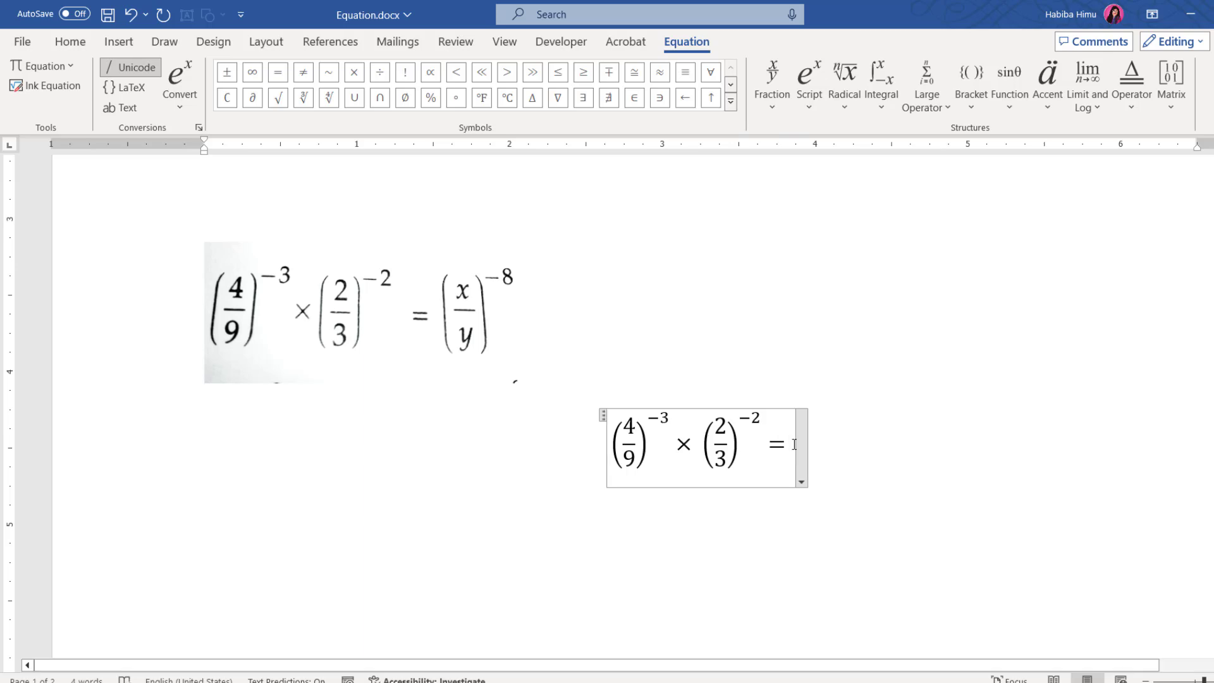
key("ctrl+v")
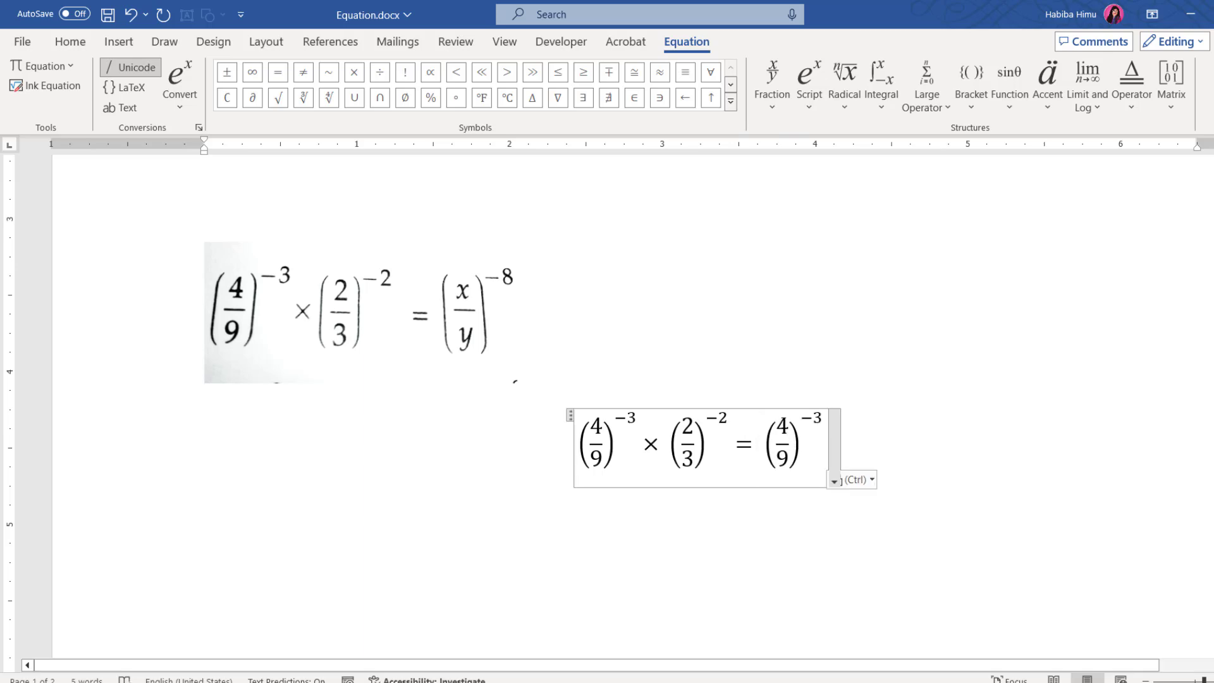
Step: Clear the numerator and denominator of the fraction after the equals sign and remove the 3 from its exponent, keeping the minus sign
double_click(783, 425)
key("BackSpace")
double_click(784, 463)
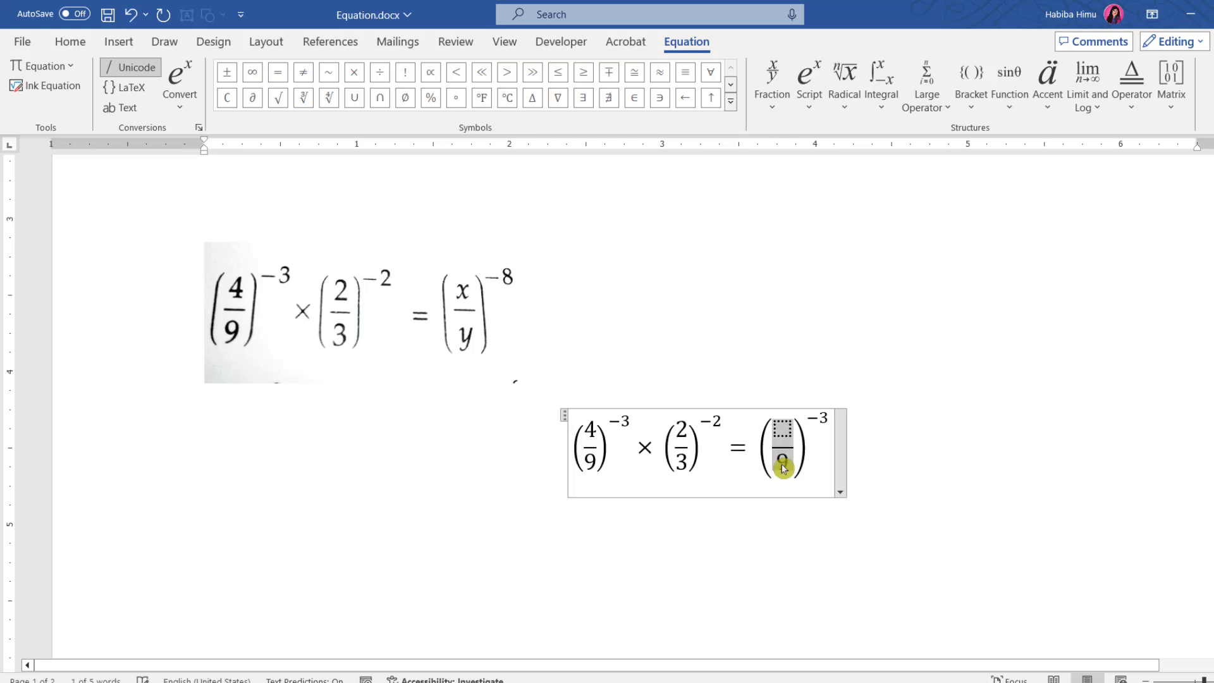
key("BackSpace")
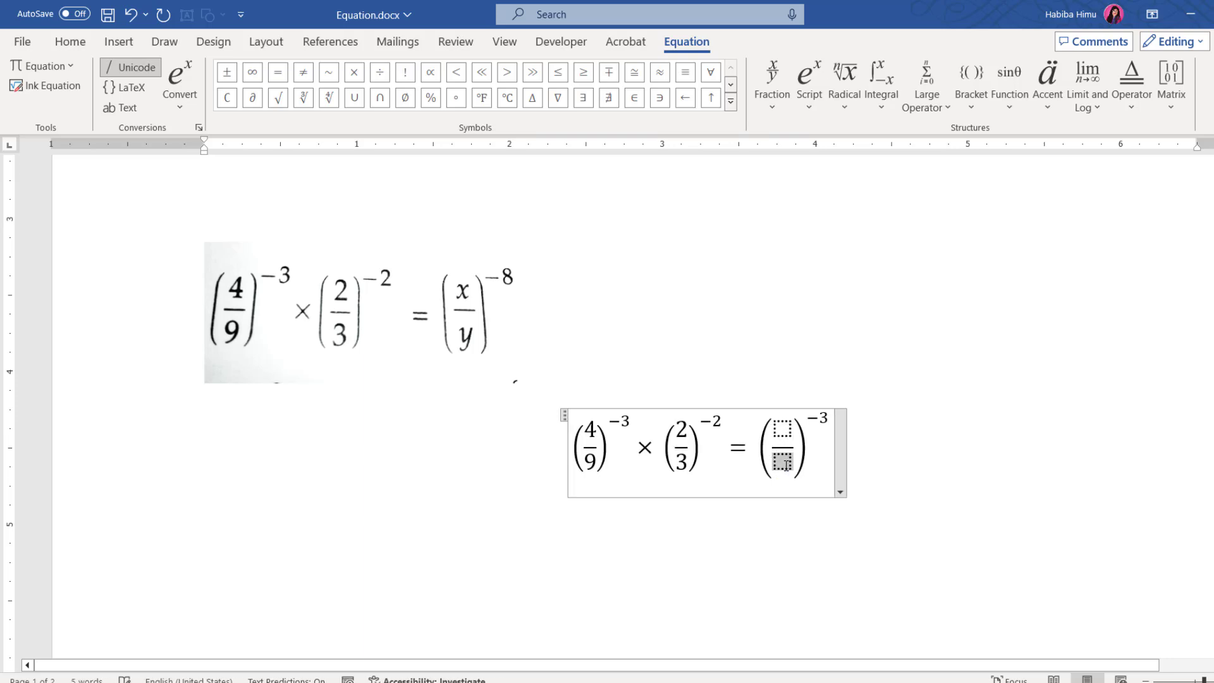
double_click(821, 419)
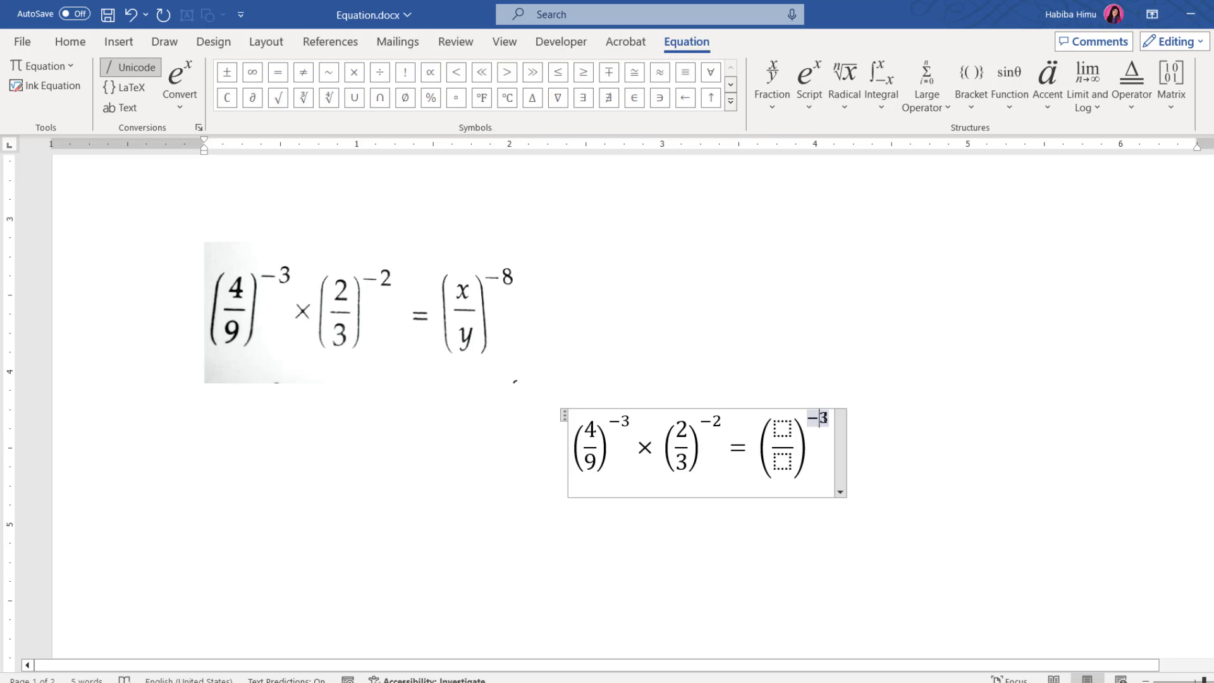
key("Delete")
Step: Fill the empty fraction with x over y, complete its exponent as -8 and leave the equation
left_click(789, 425)
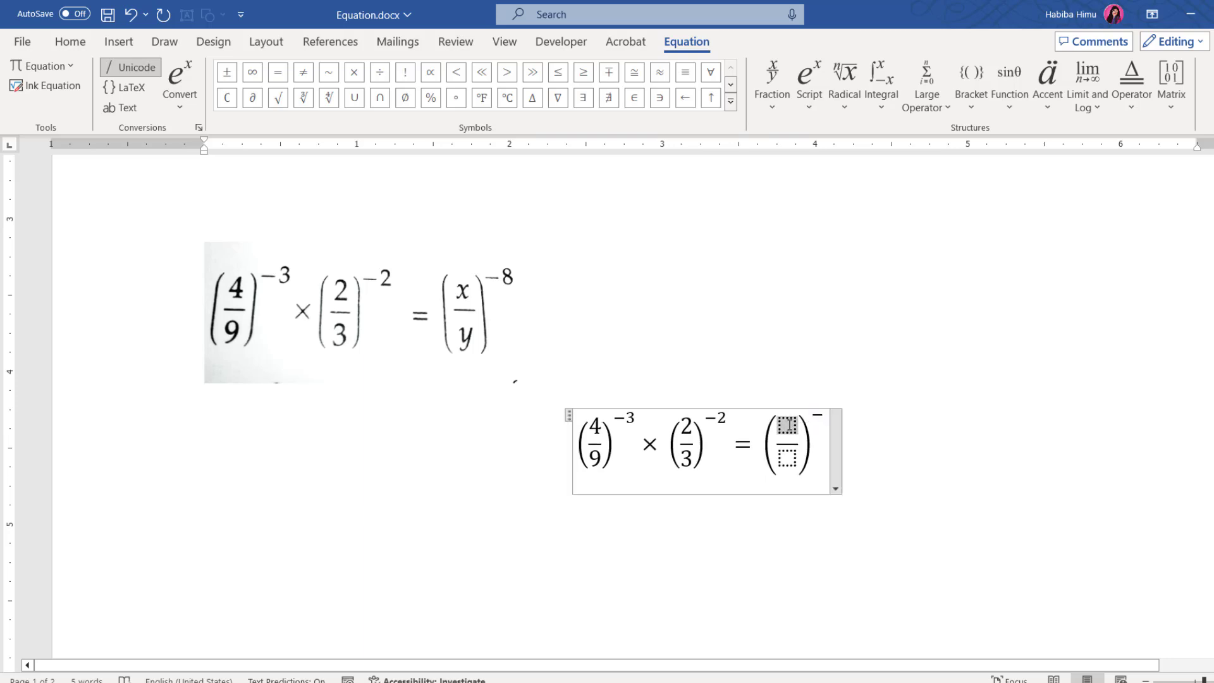
type("x")
left_click(790, 456)
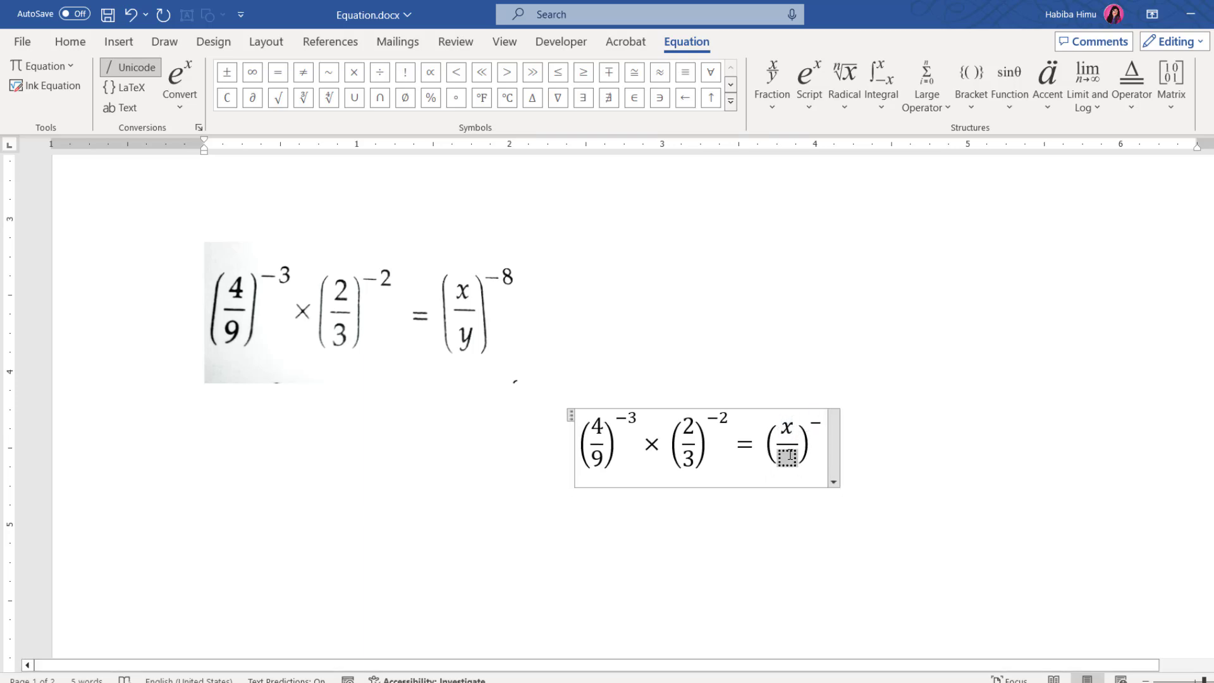
type("y")
left_click(818, 419)
type("8")
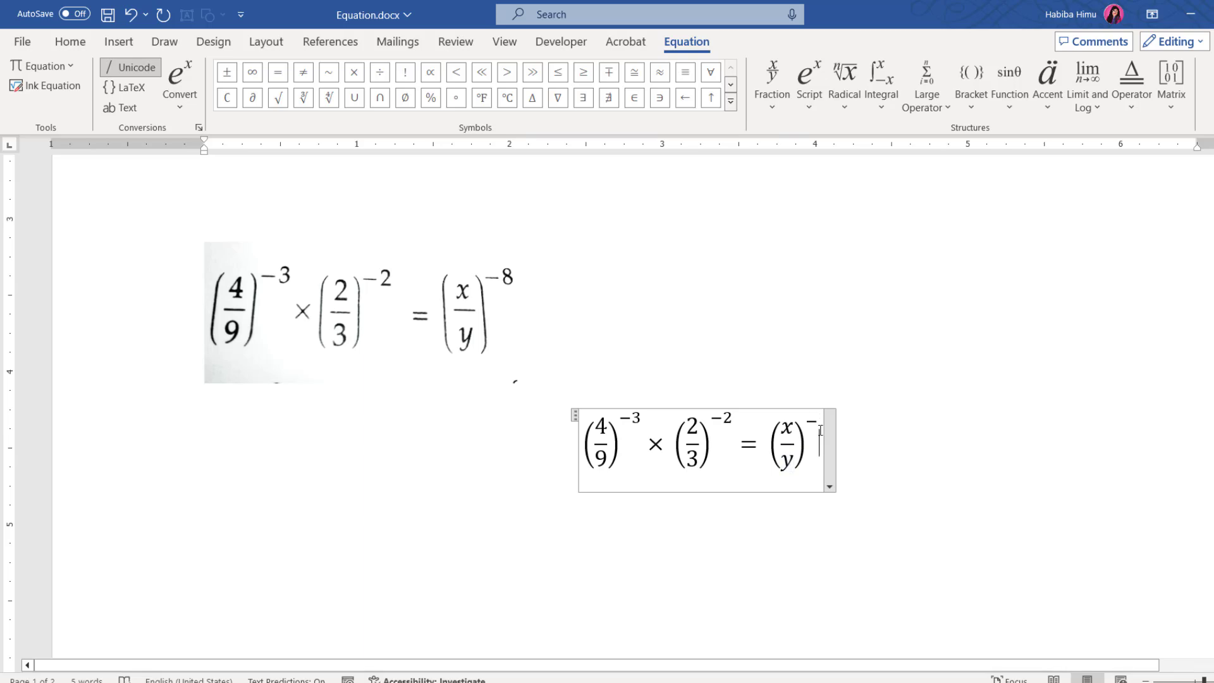
left_click(891, 492)
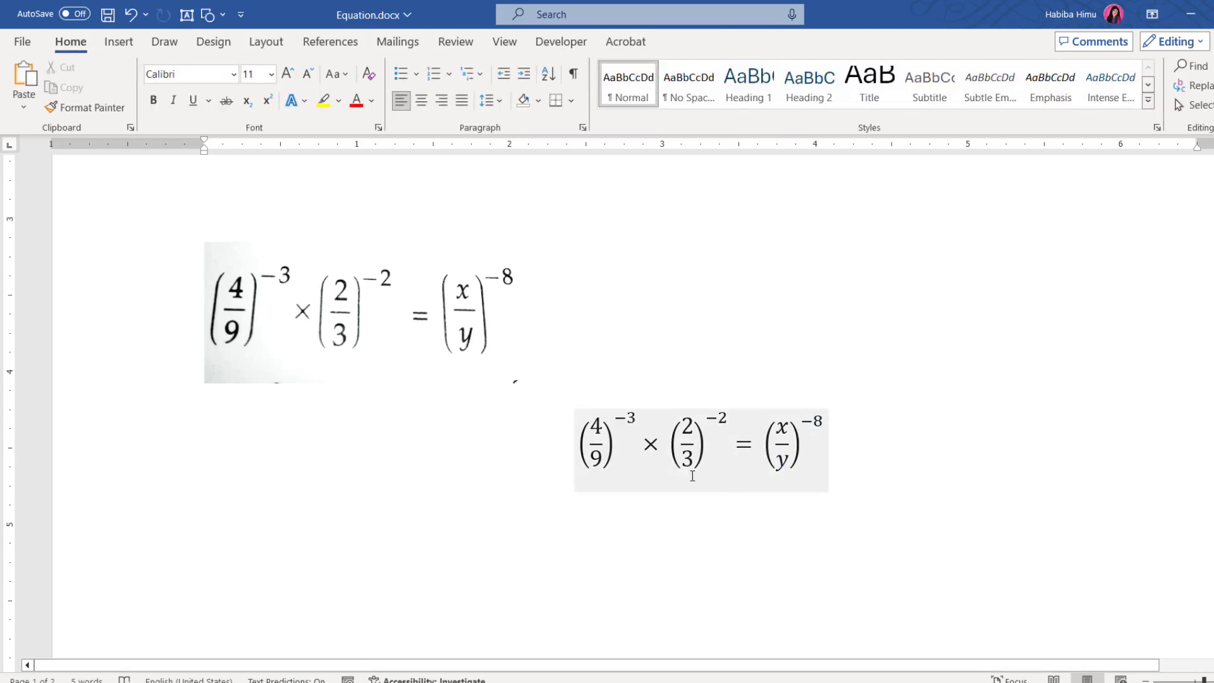
Step: Set the justification of the finished exponent equation to Left and deselect it
left_click(725, 487)
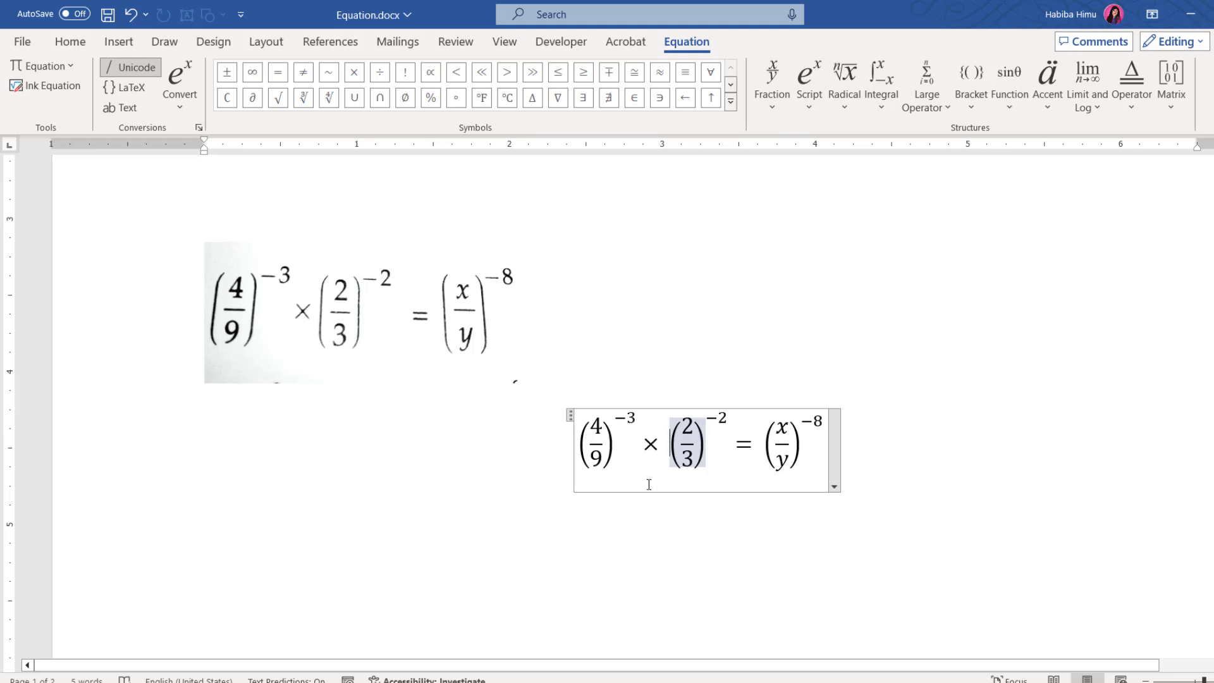
left_click(794, 488)
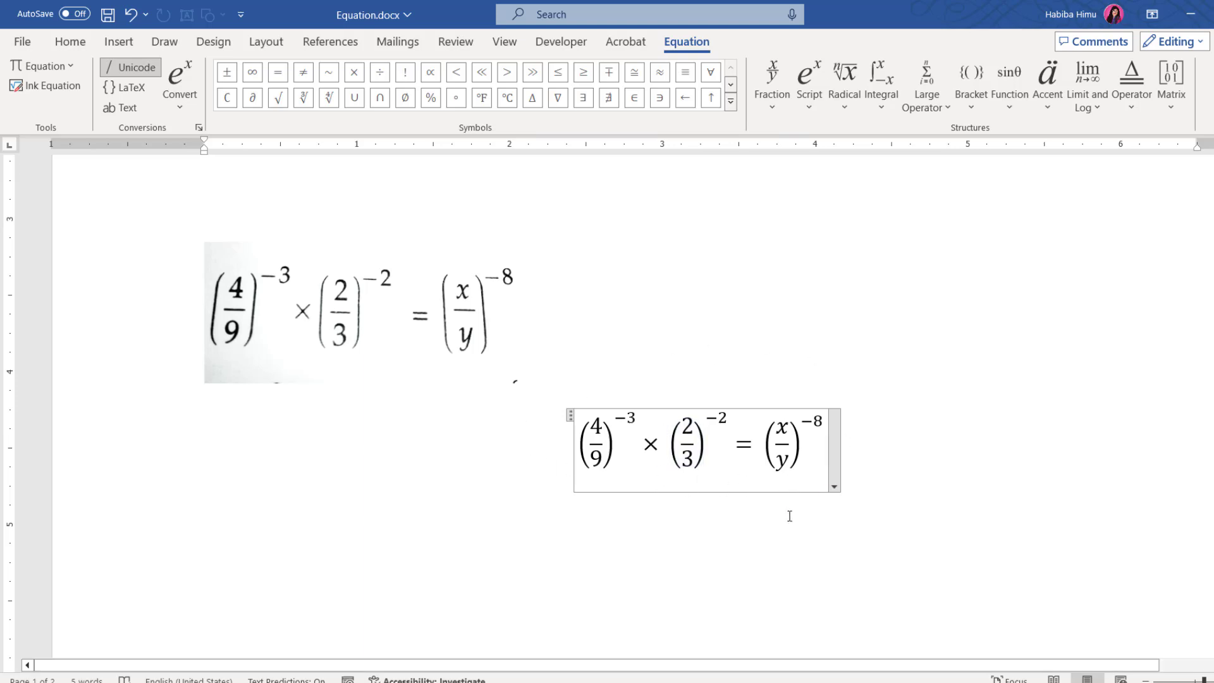
scroll(783, 507, "down", 2)
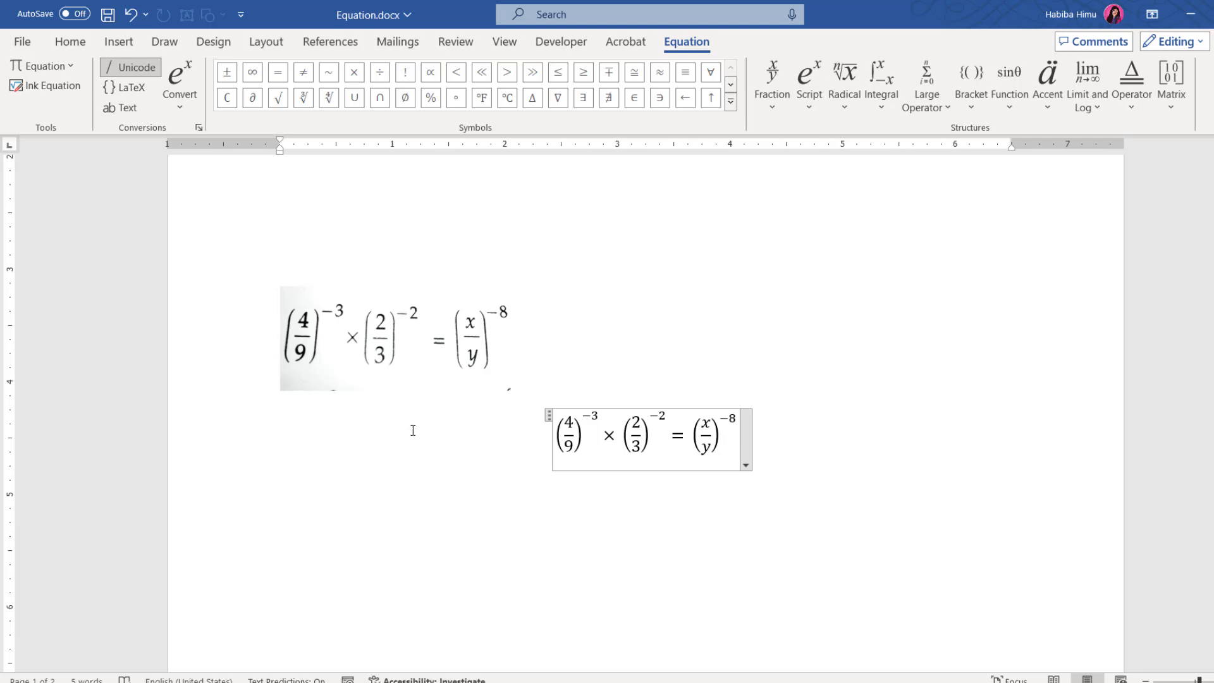
left_click(748, 471)
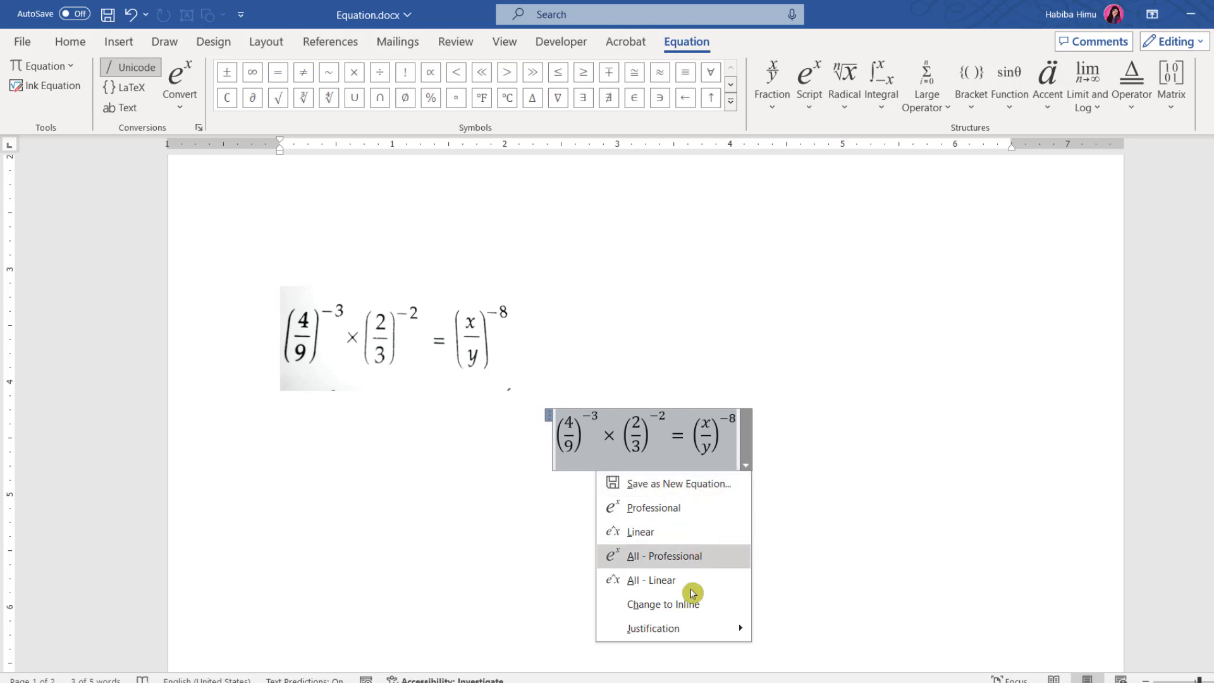
mouse_move(680, 633)
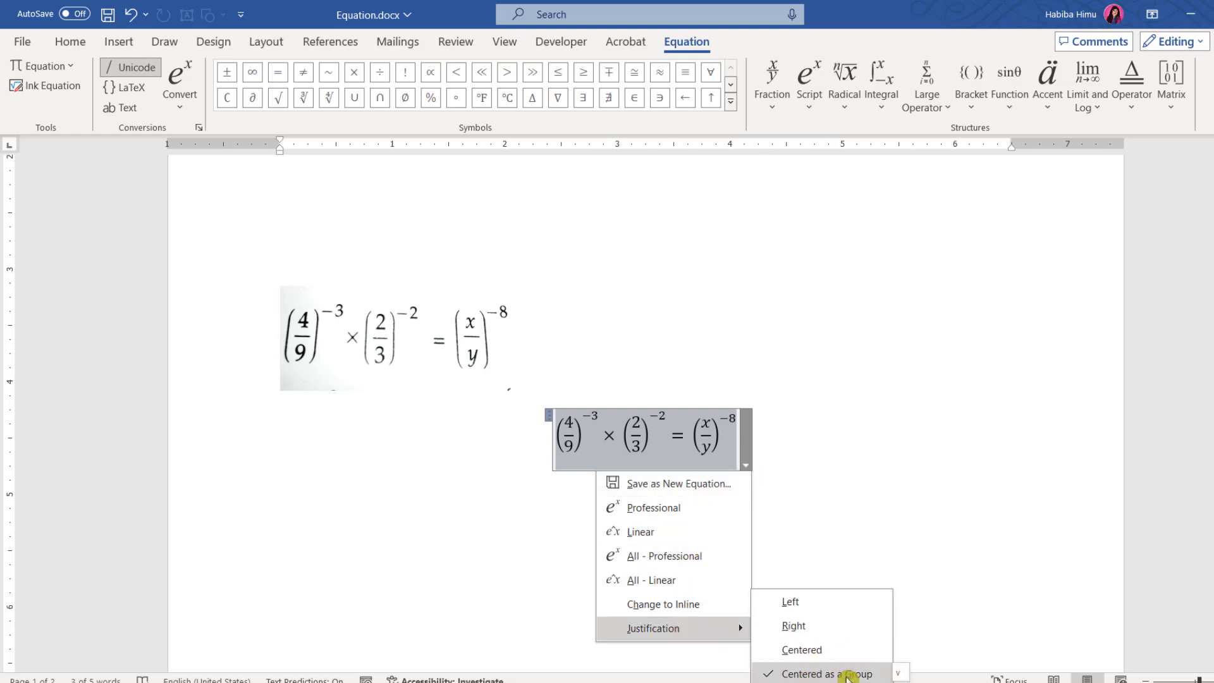
left_click(794, 602)
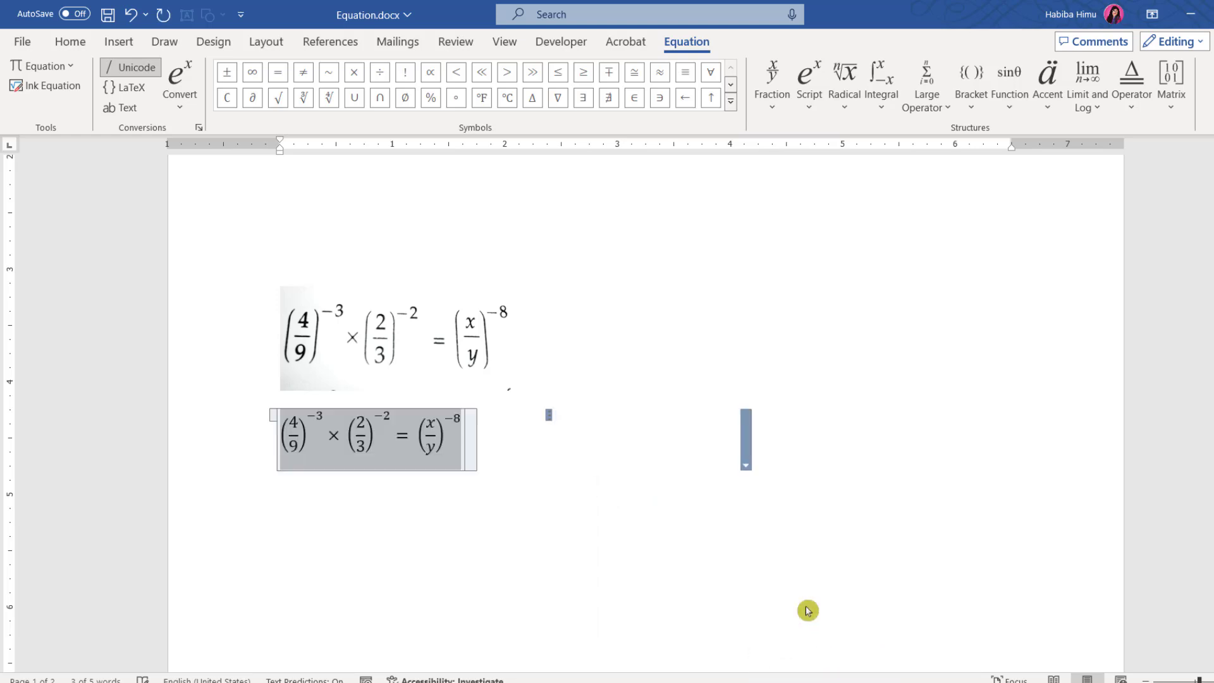
left_click(438, 496)
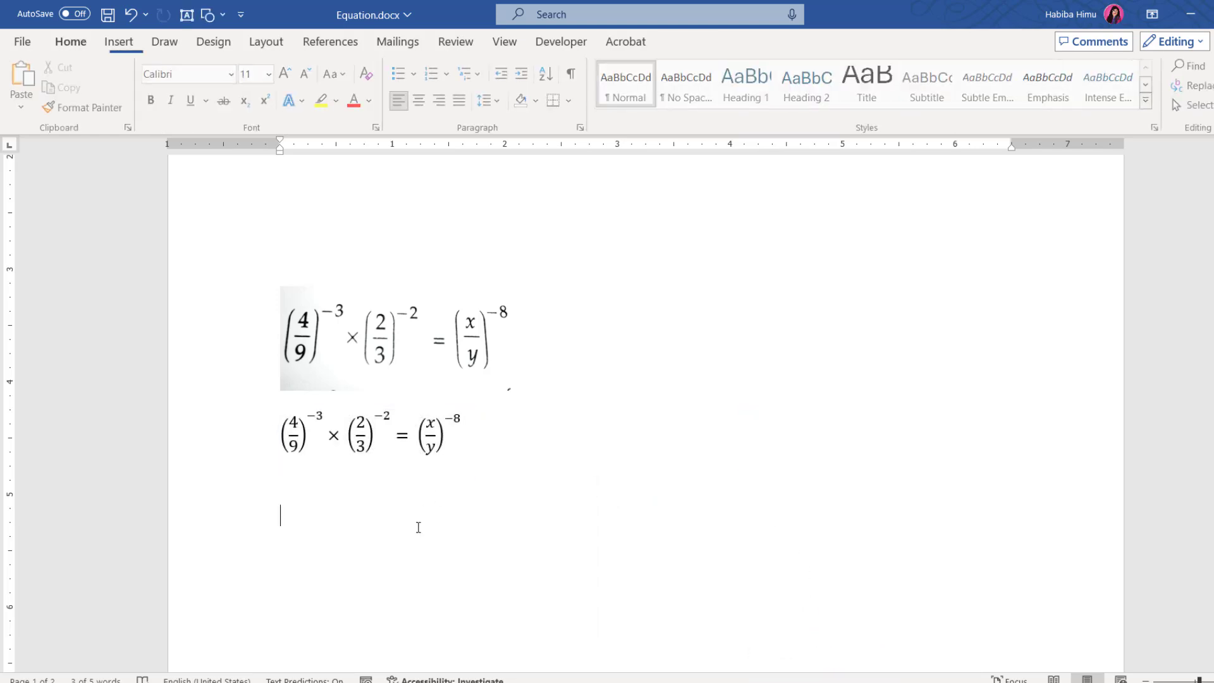
Step: Set the justification of the exponent equation to Right and deselect it
left_click(451, 434)
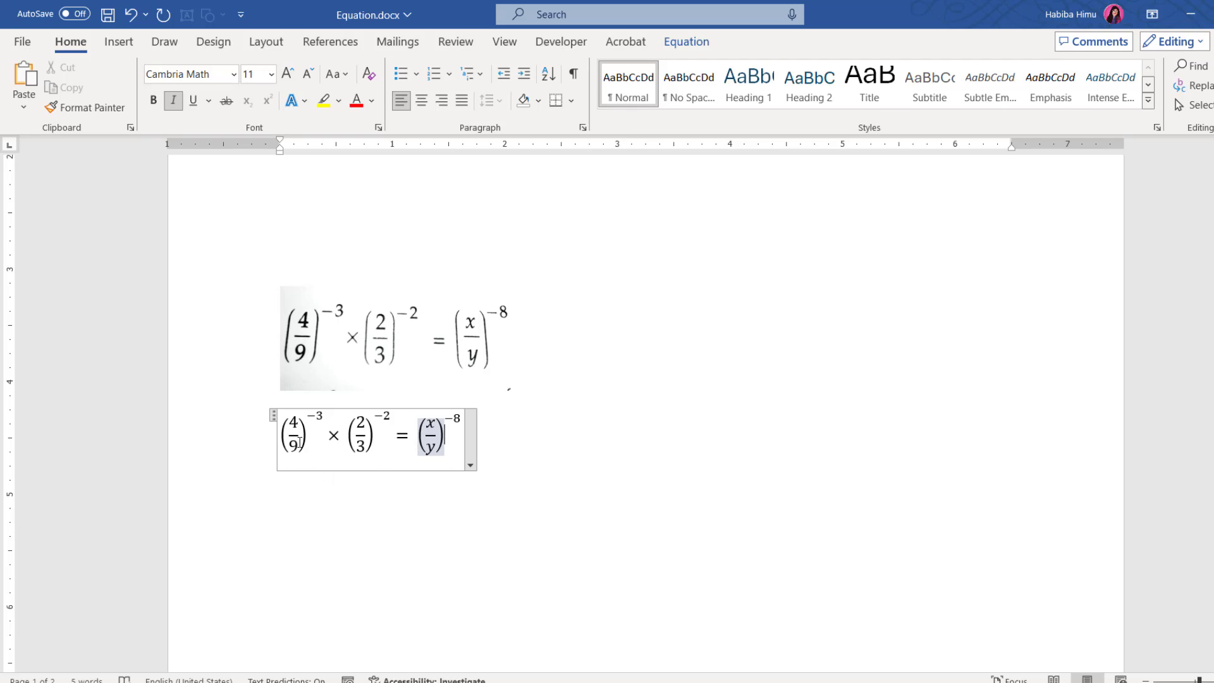
left_click(472, 471)
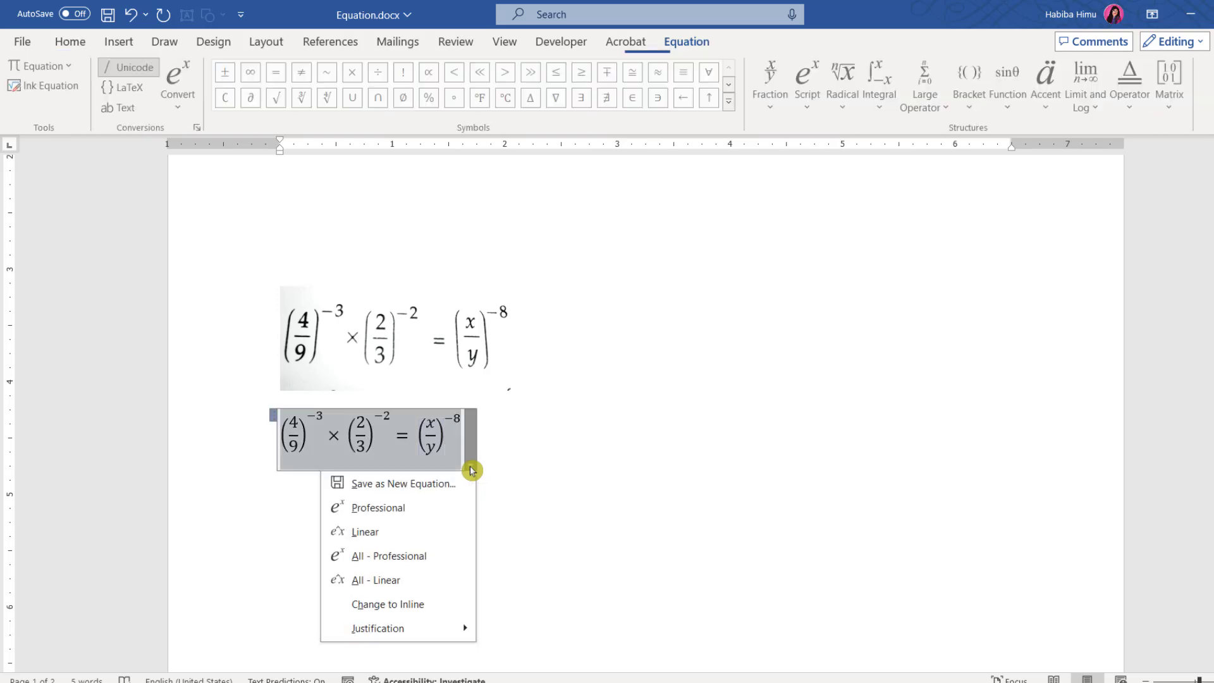
mouse_move(445, 633)
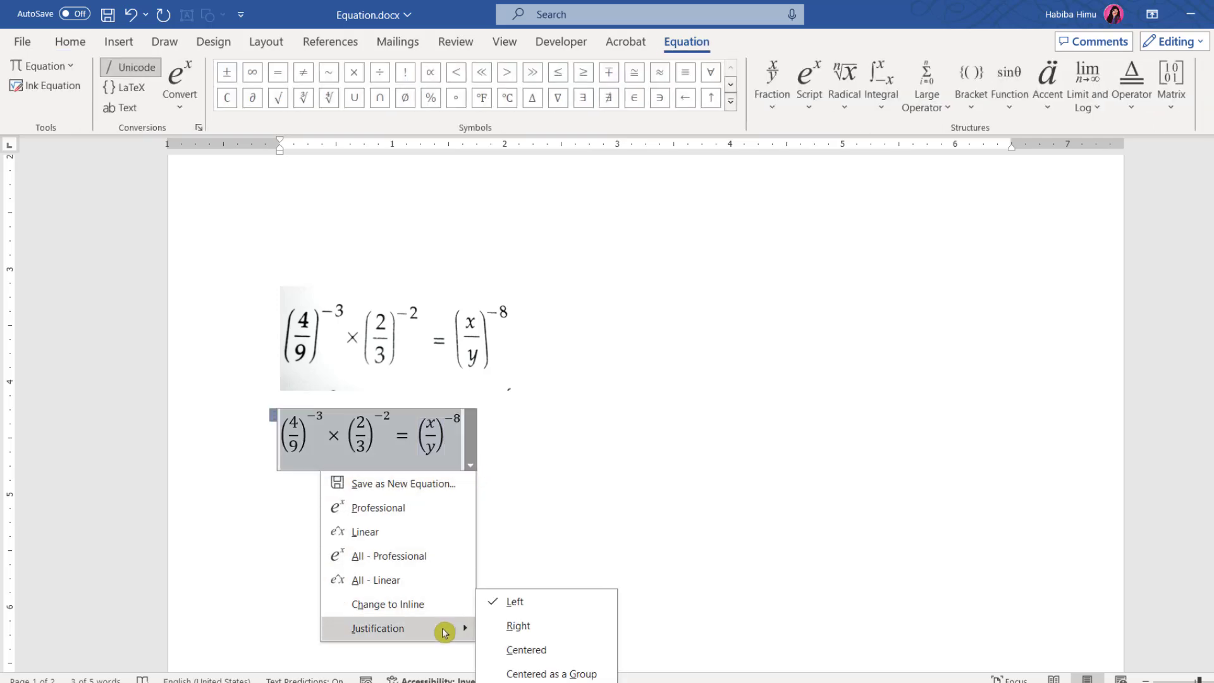
left_click(530, 624)
left_click(1005, 477)
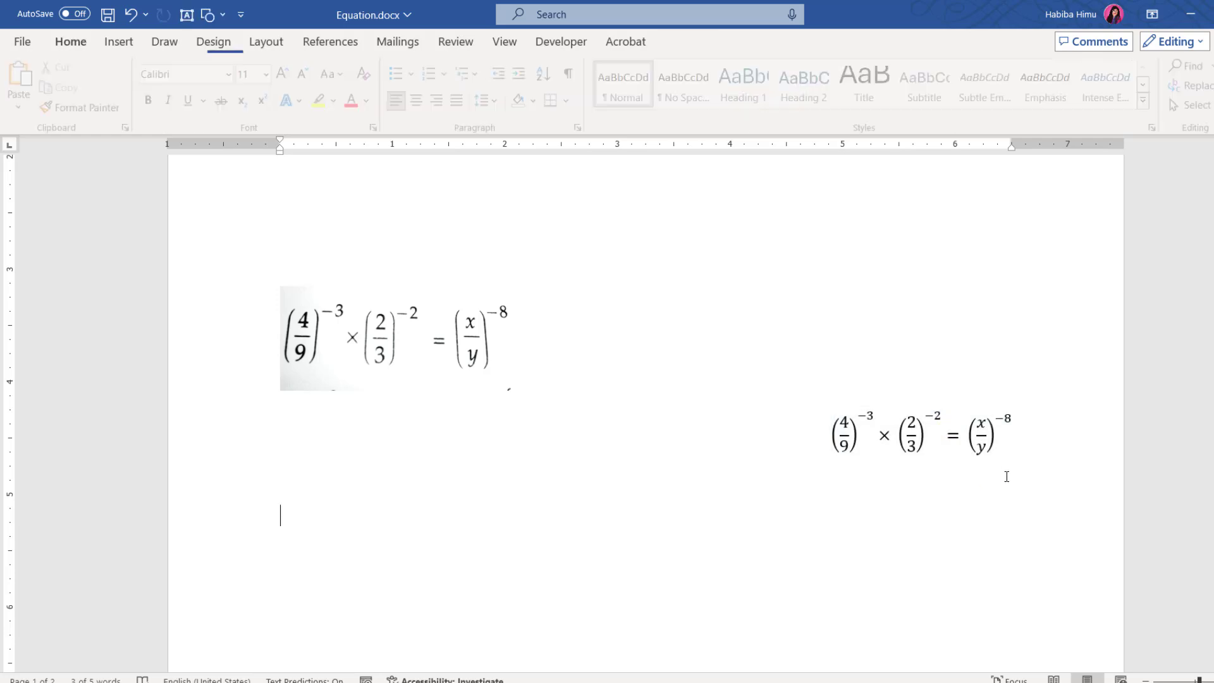
Step: Set the justification of the exponent equation to Centered
left_click(1000, 439)
left_click(1024, 468)
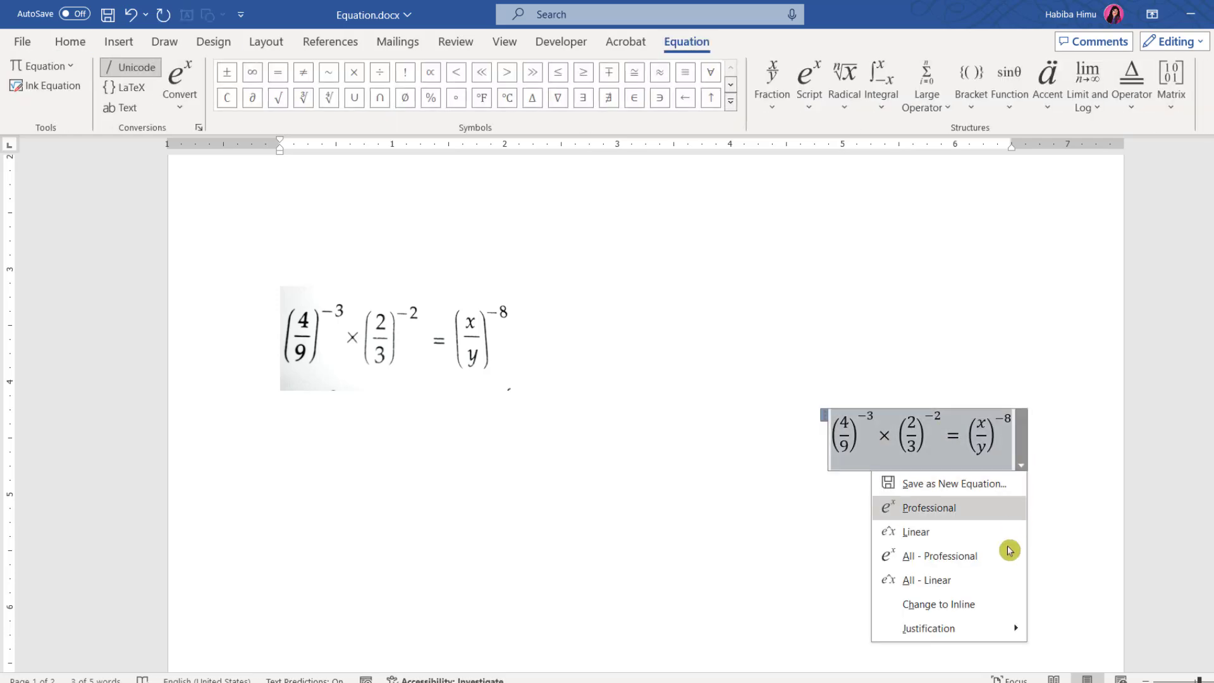
mouse_move(1005, 625)
left_click(1064, 644)
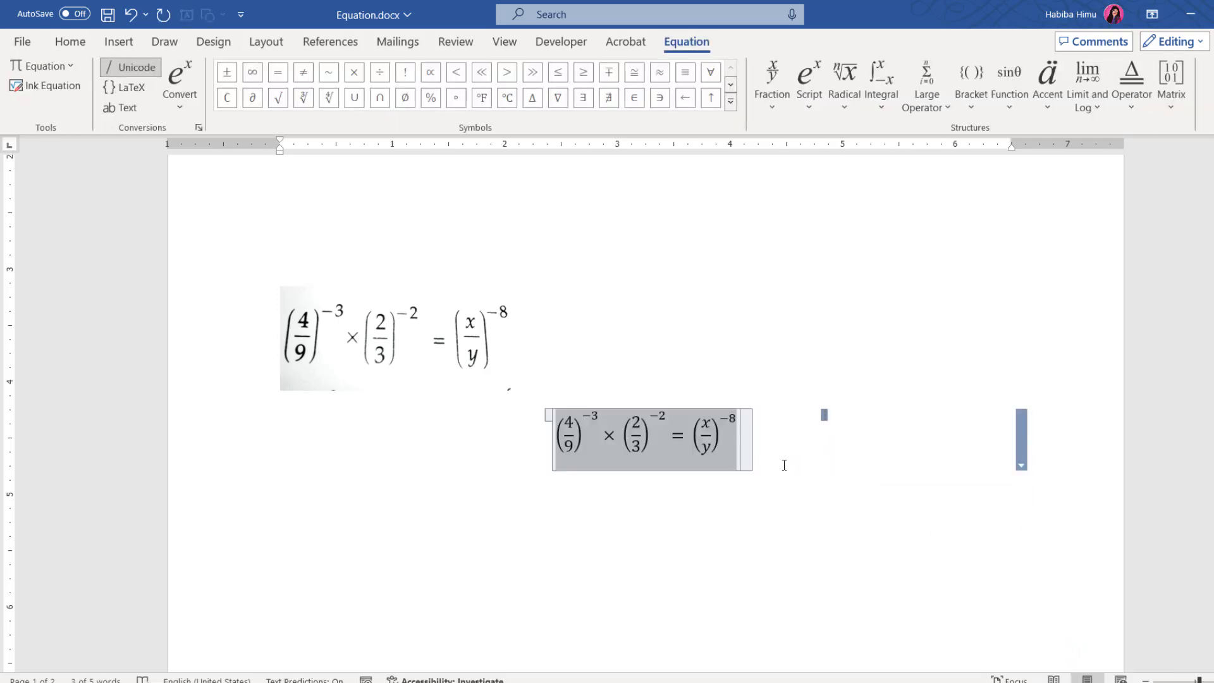
Step: Justify the exponent equation to the Left under its picture and place the insertion point in the blank area below
left_click(738, 454)
left_click(747, 465)
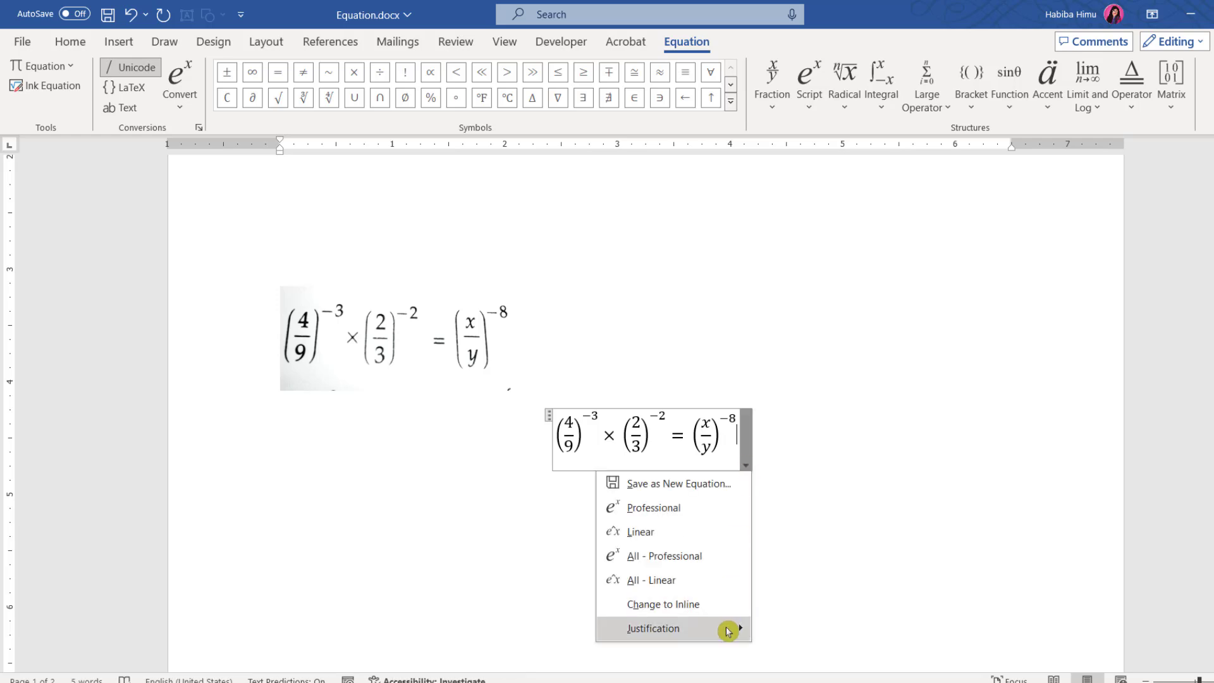
mouse_move(728, 631)
left_click(810, 600)
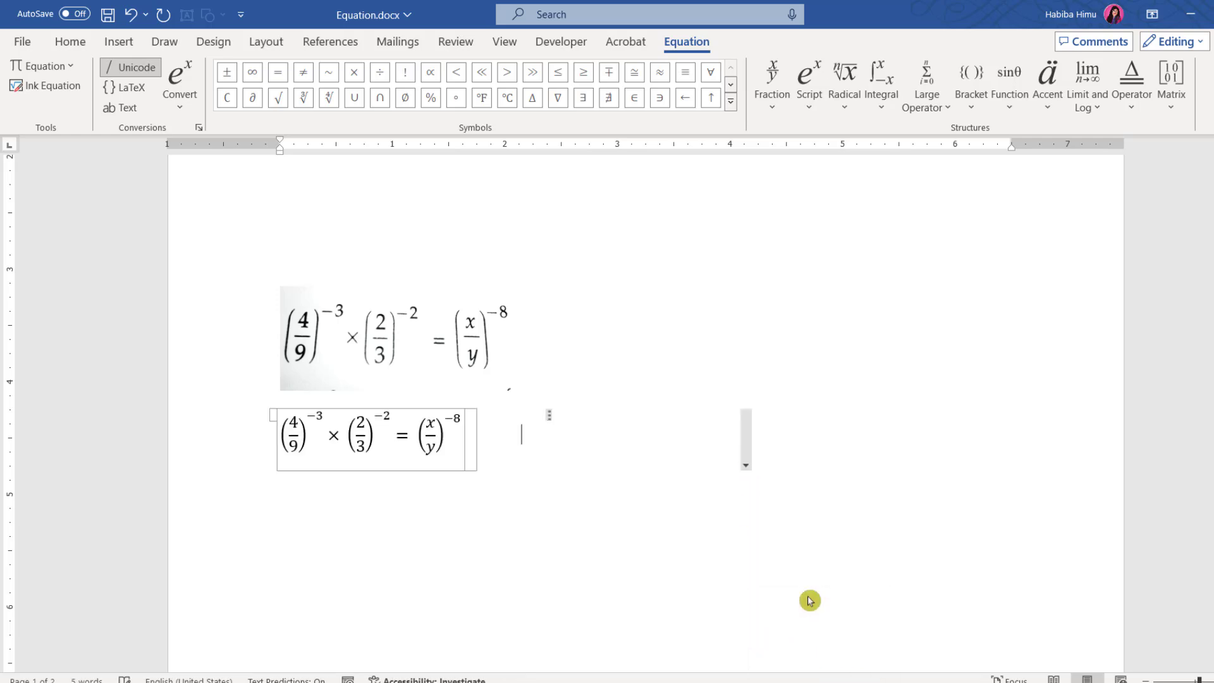
left_click(451, 564)
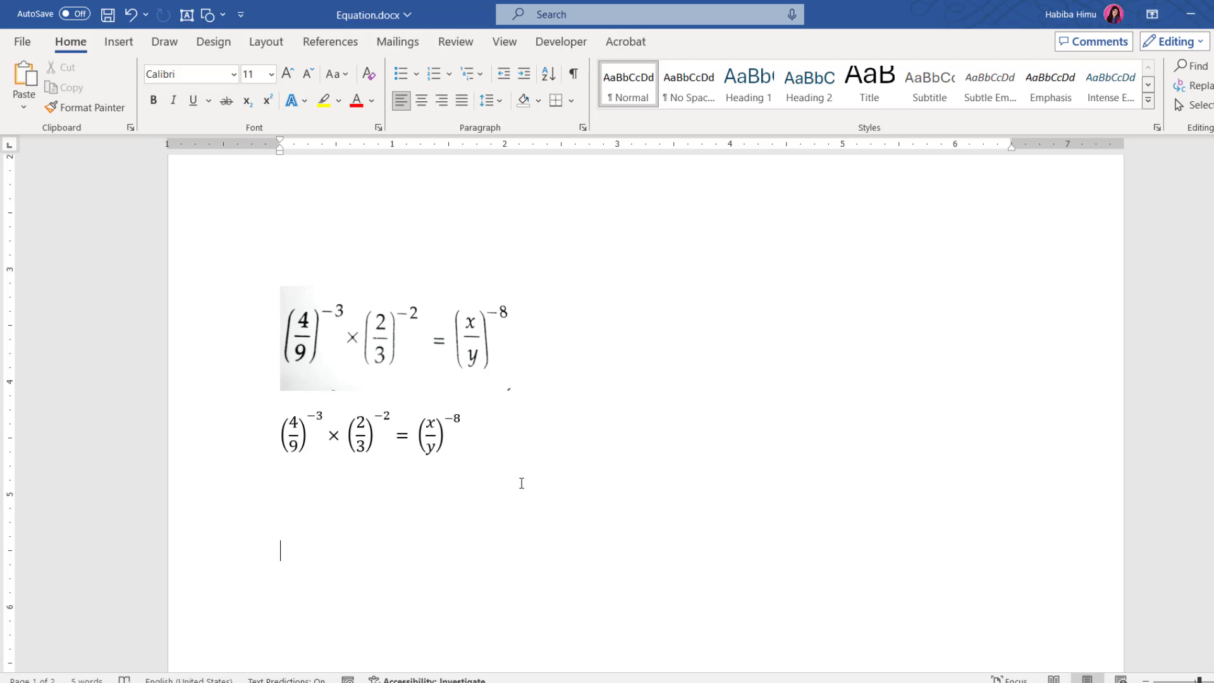
Step: Insert a new blank equation in the empty area below the Binomial Expansion Formula picture
scroll(622, 439, "down", 12)
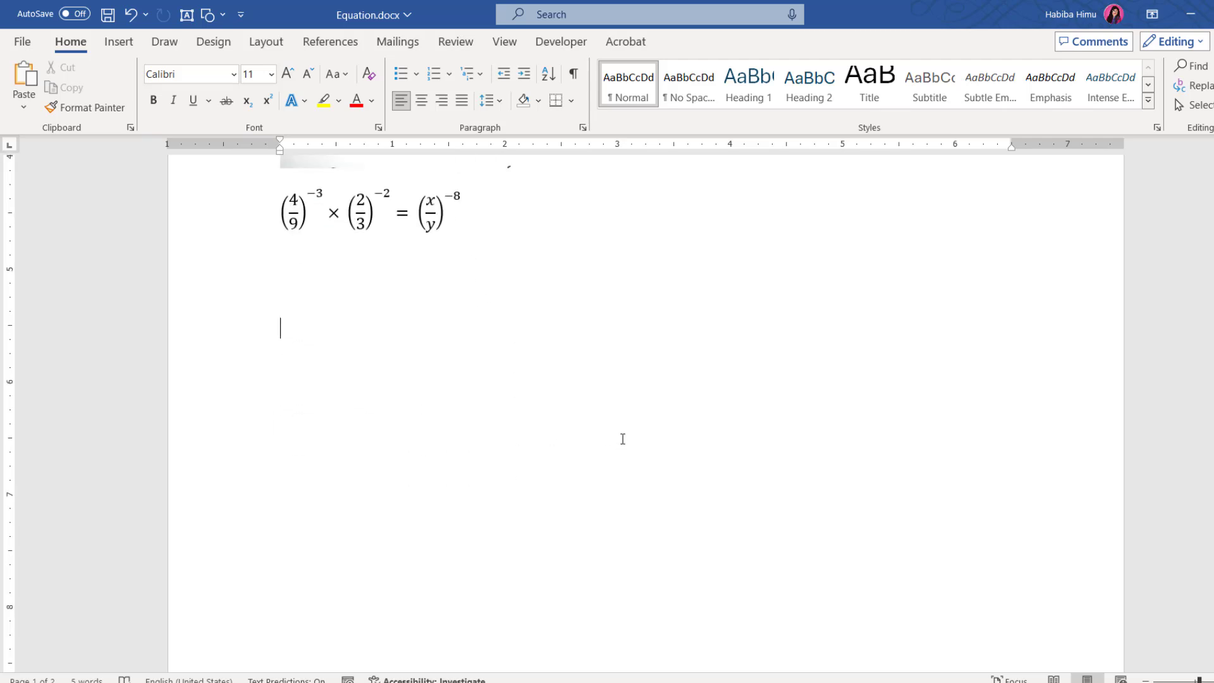
scroll(622, 443, "down", 2)
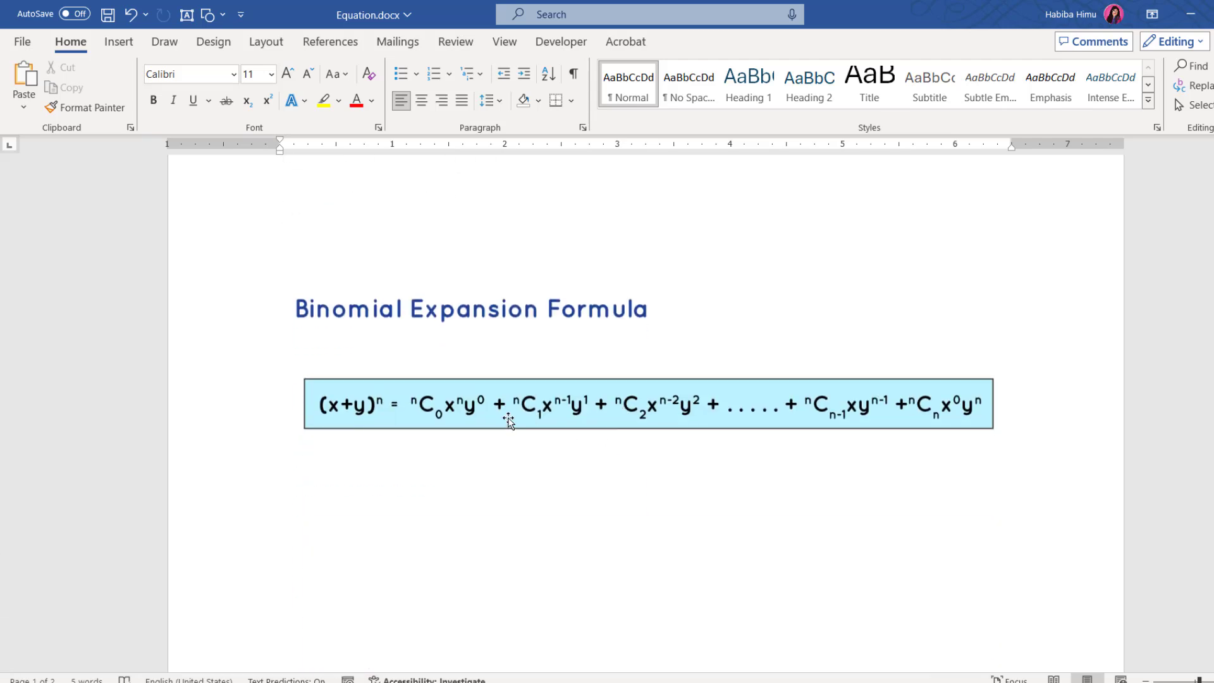
left_click(336, 479)
left_click(389, 429)
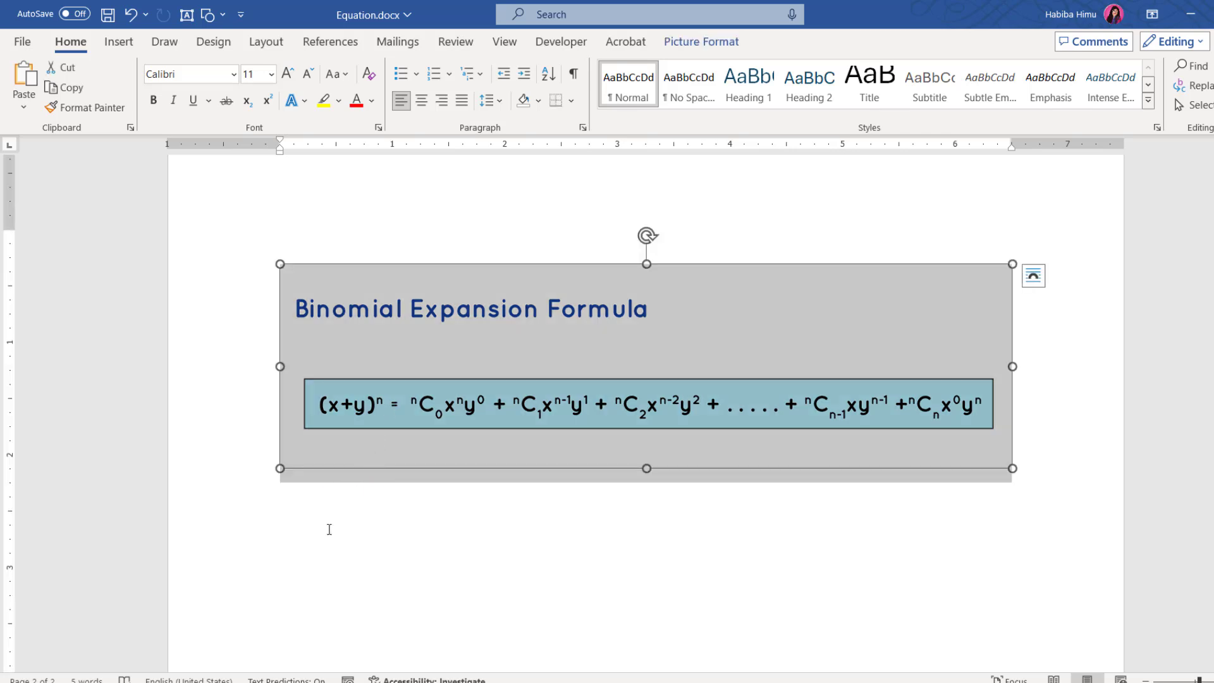
left_click(328, 529)
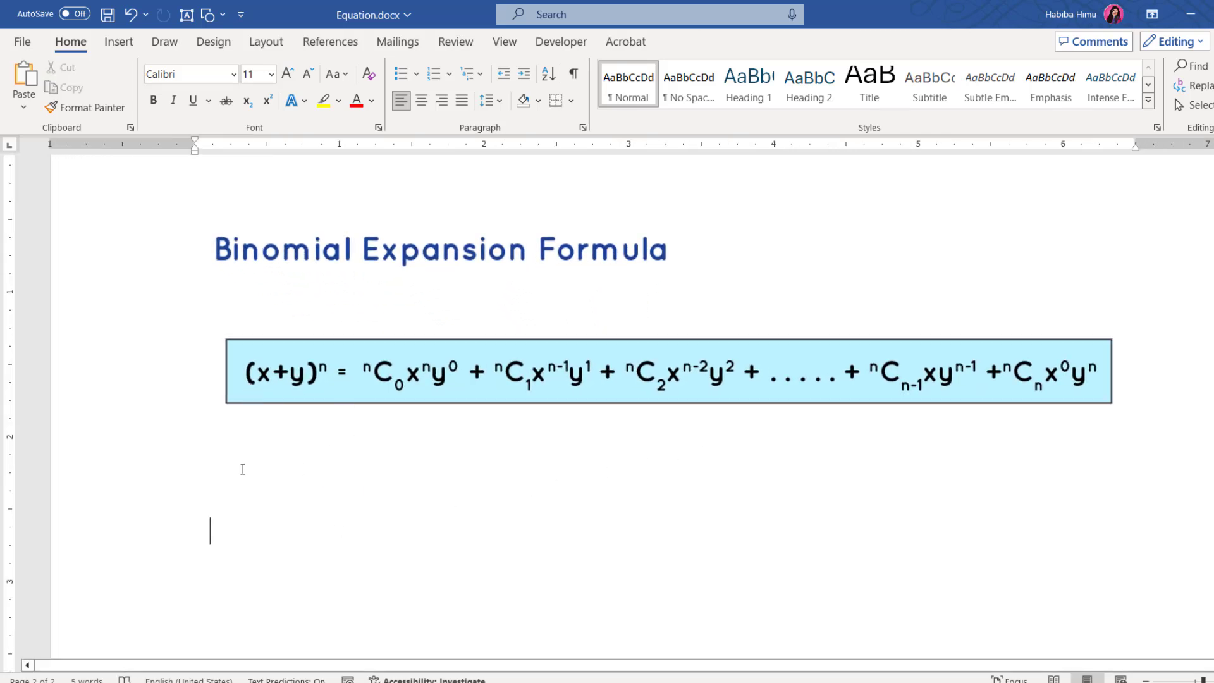
left_click(244, 475)
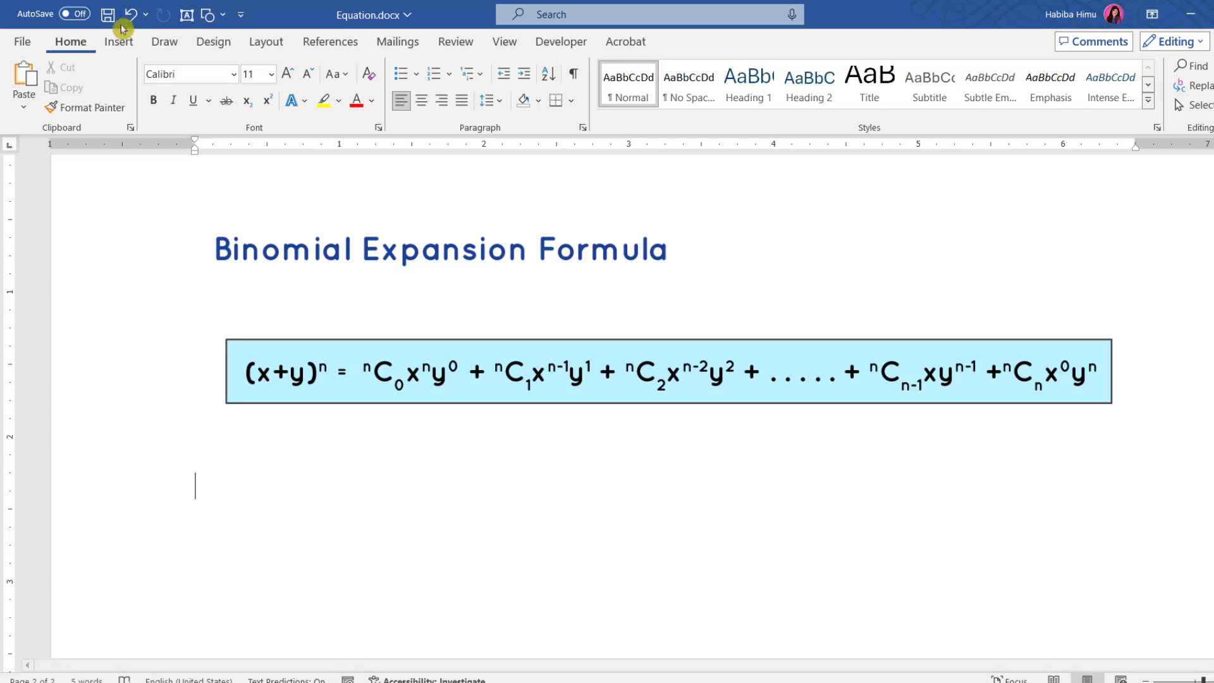
left_click(119, 44)
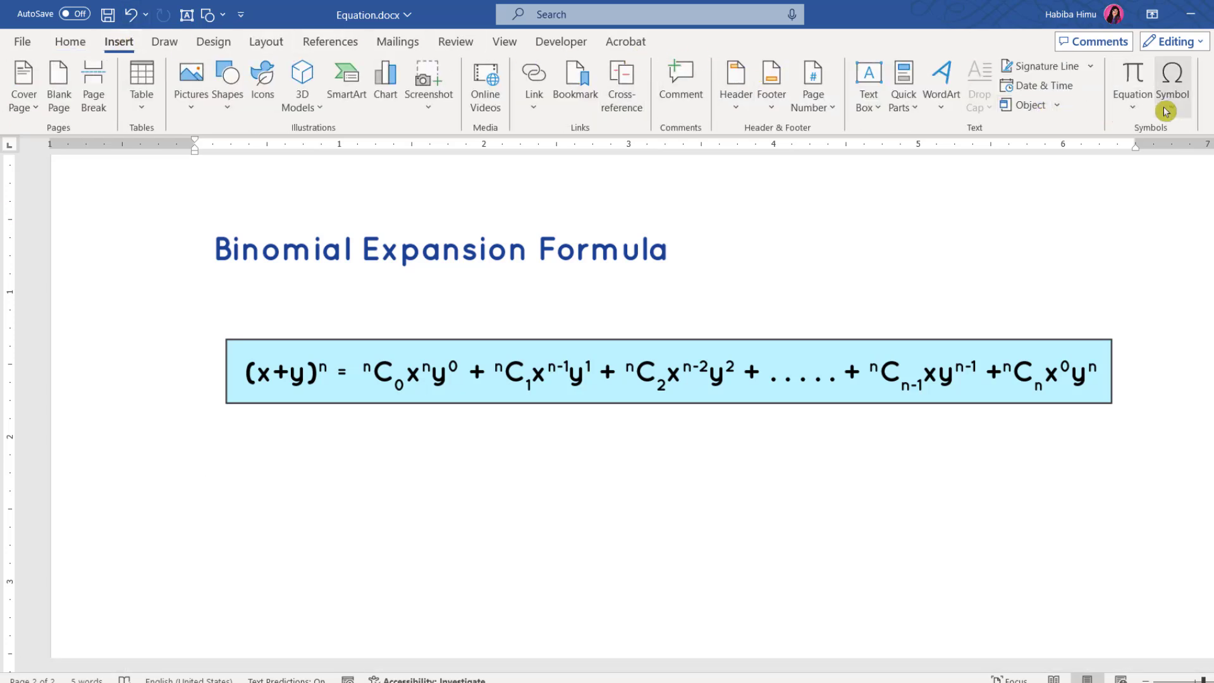
left_click(1135, 101)
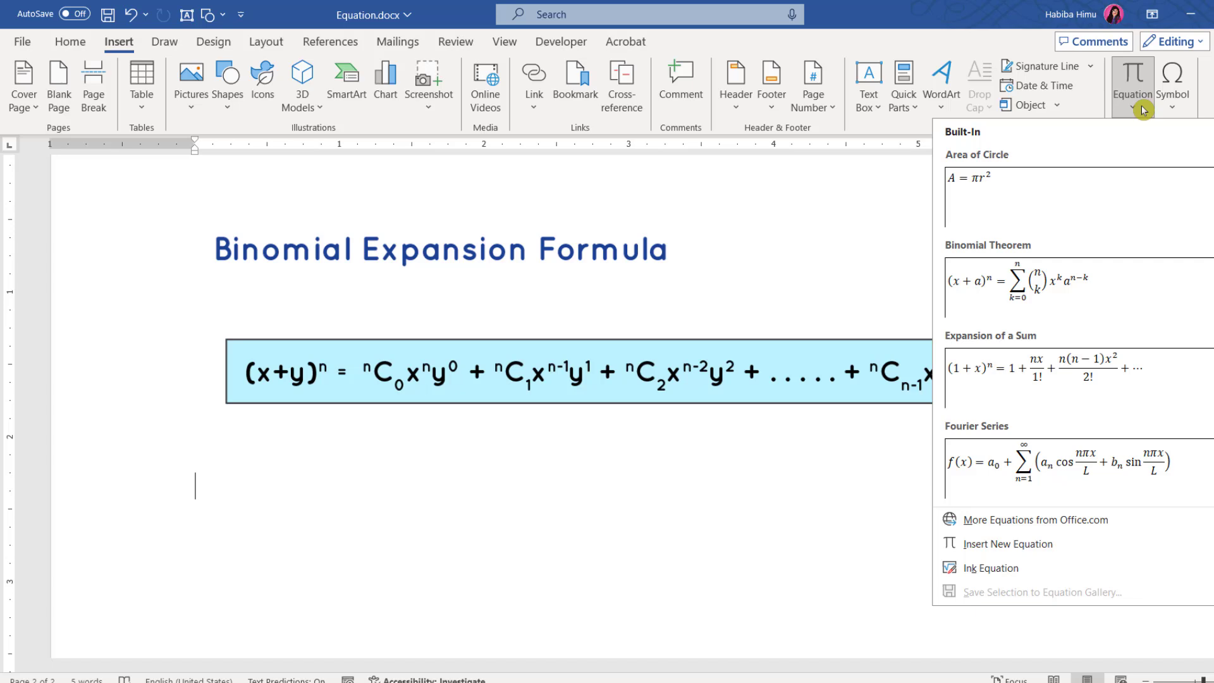
left_click(1046, 549)
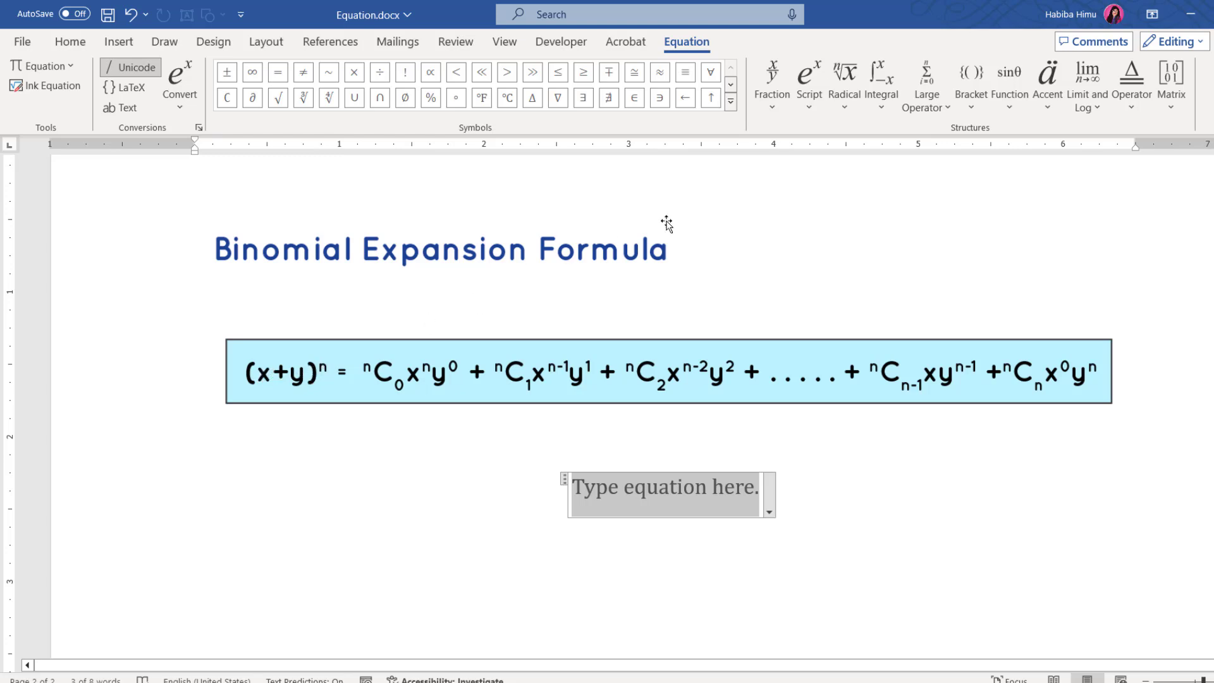
Step: Add a superscript structure to the blank equation and put a pair of parentheses in its base
left_click(811, 101)
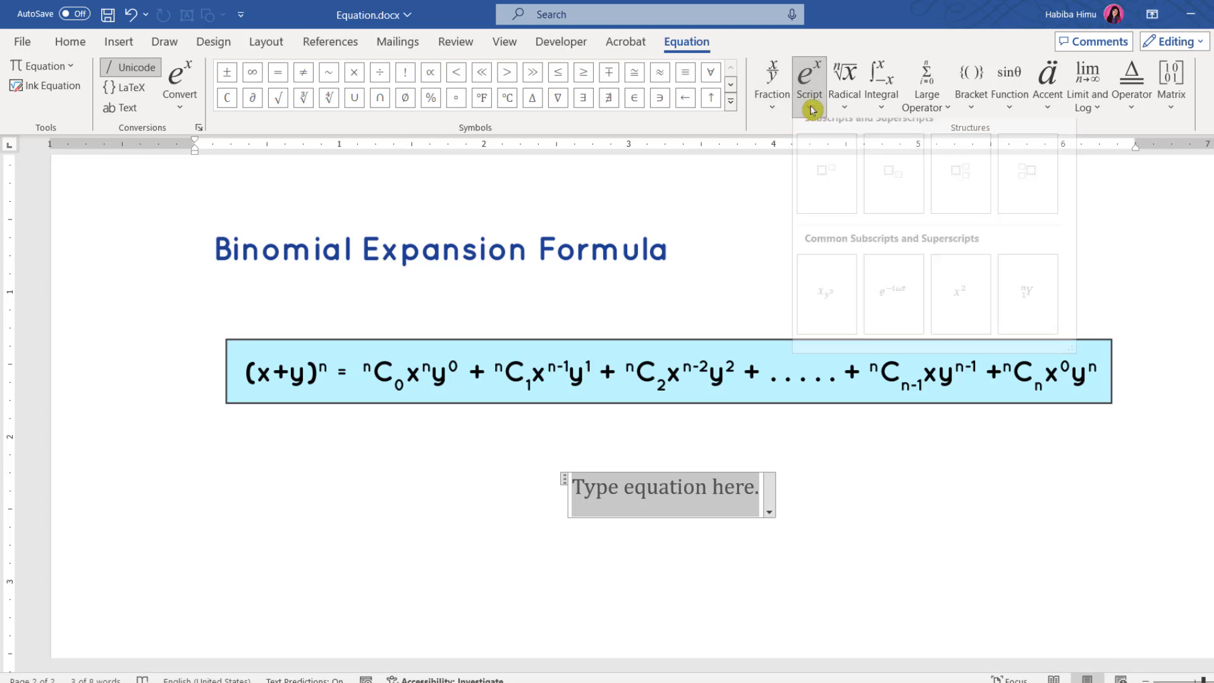
left_click(830, 193)
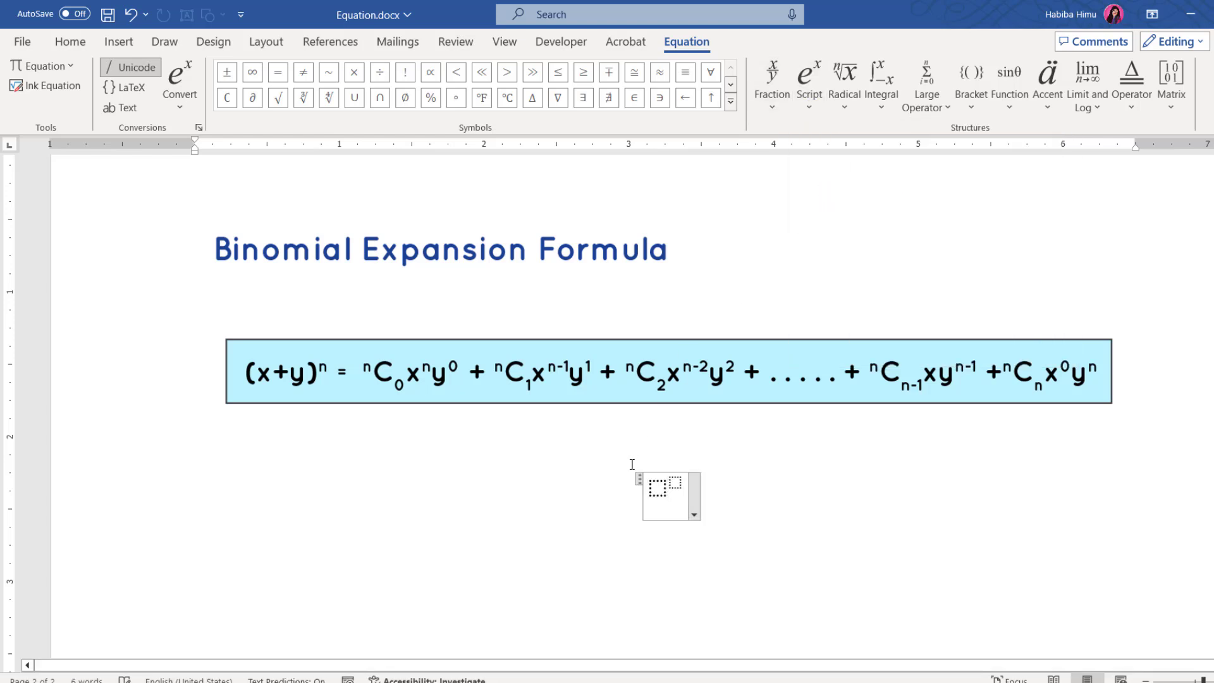
left_click(673, 483)
left_click(658, 489)
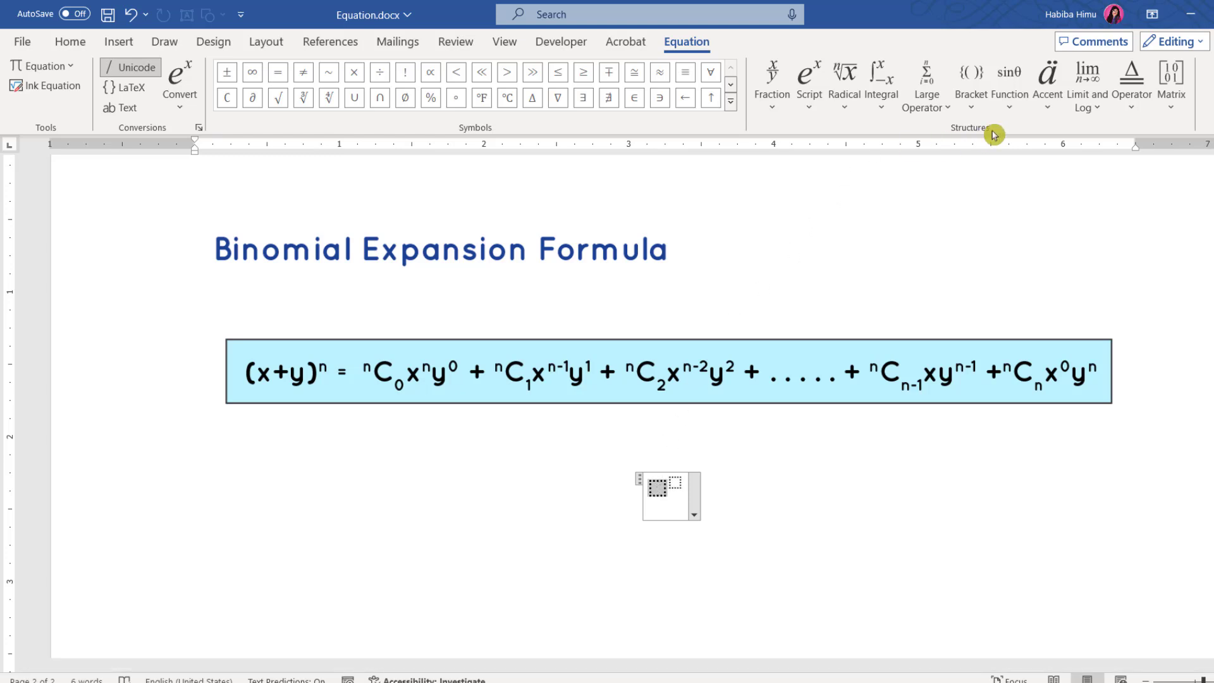
left_click(971, 95)
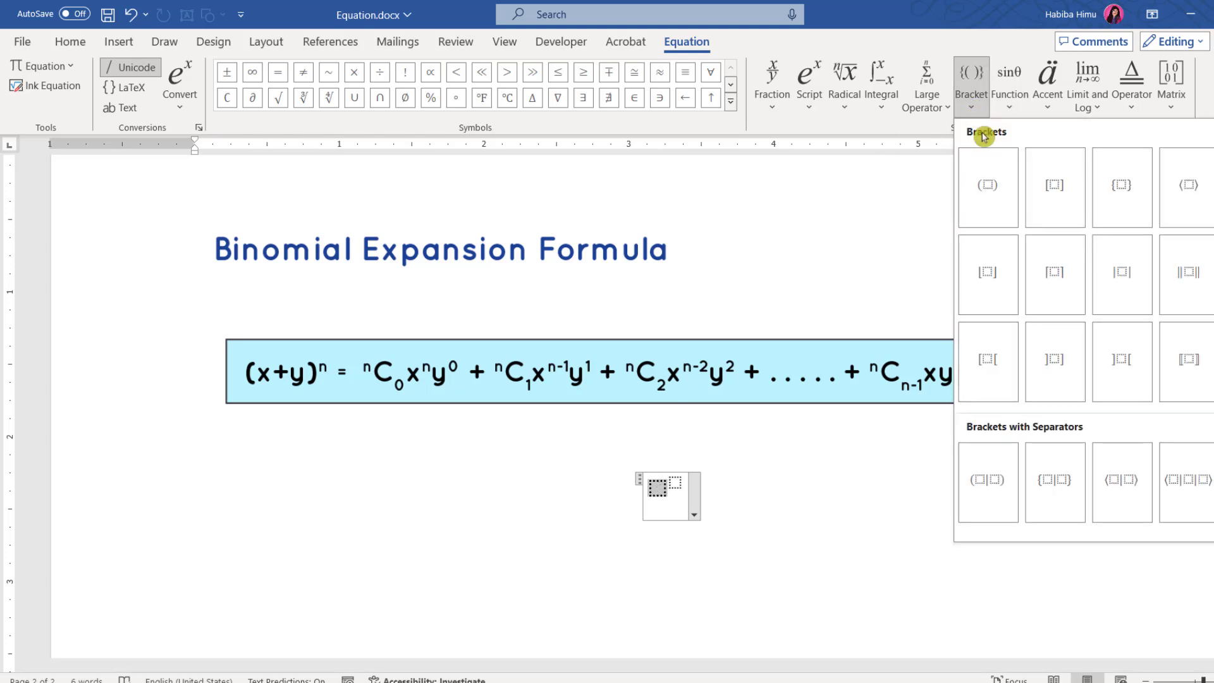
left_click(987, 195)
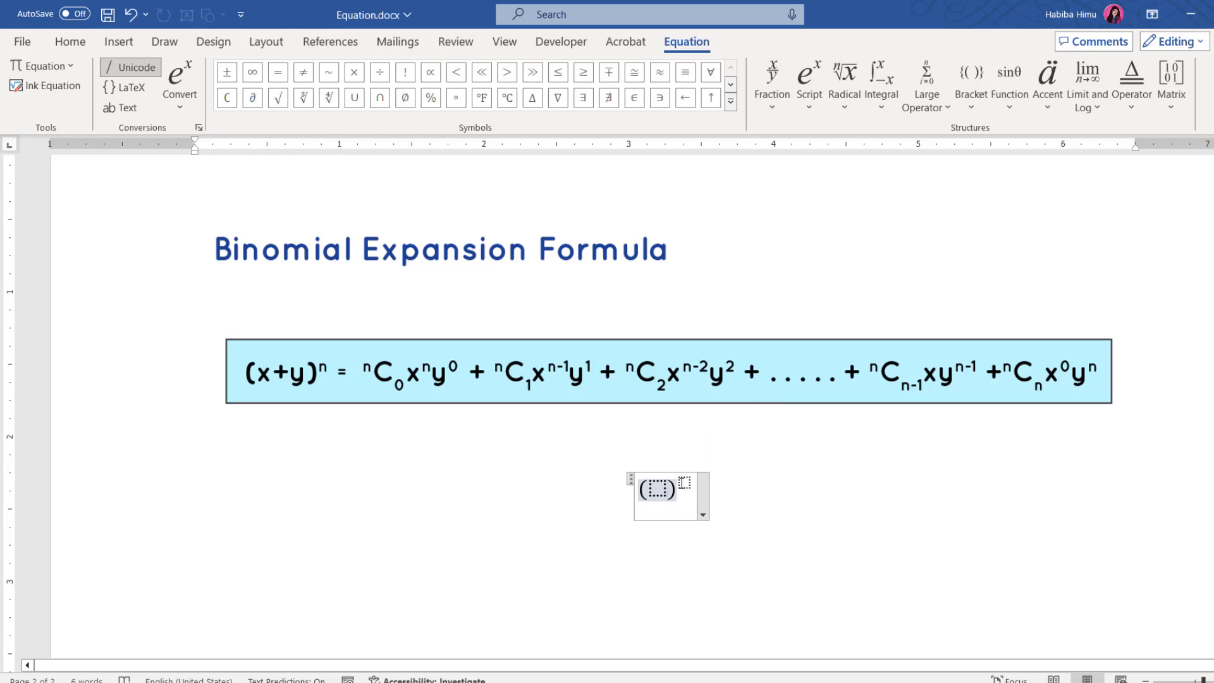
Step: Fill in the exponent n and x+y inside the parentheses, and align the equation to the left
left_click(685, 482)
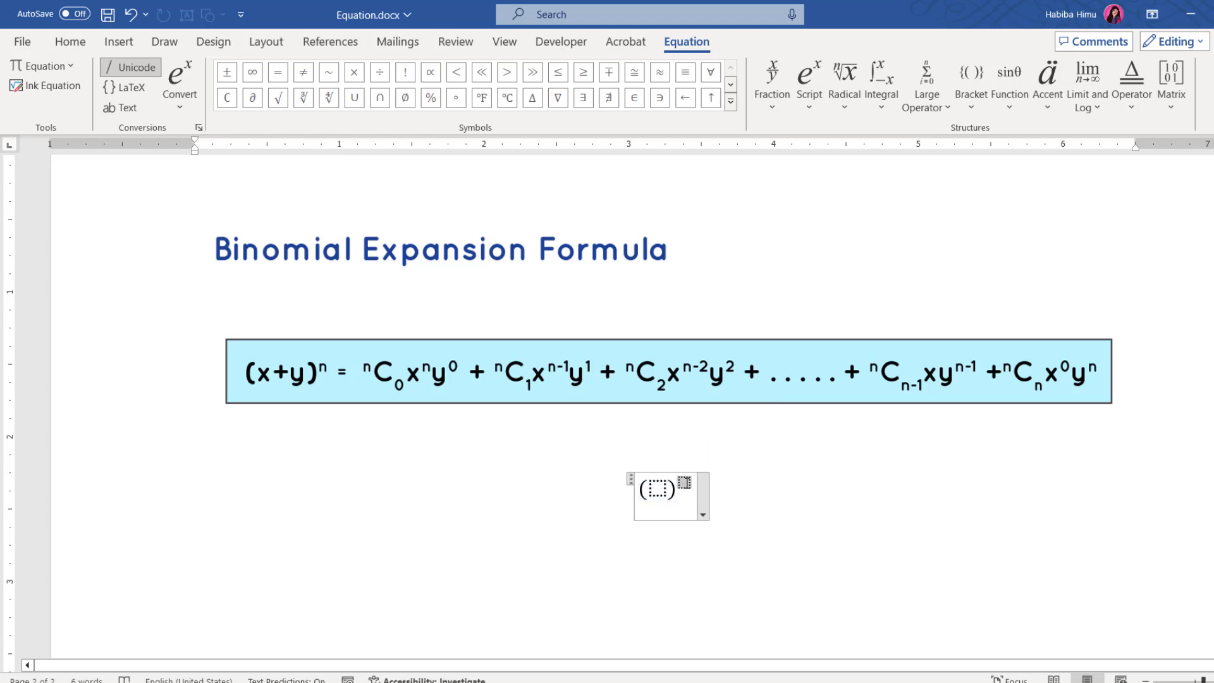
type("n")
left_click(661, 486)
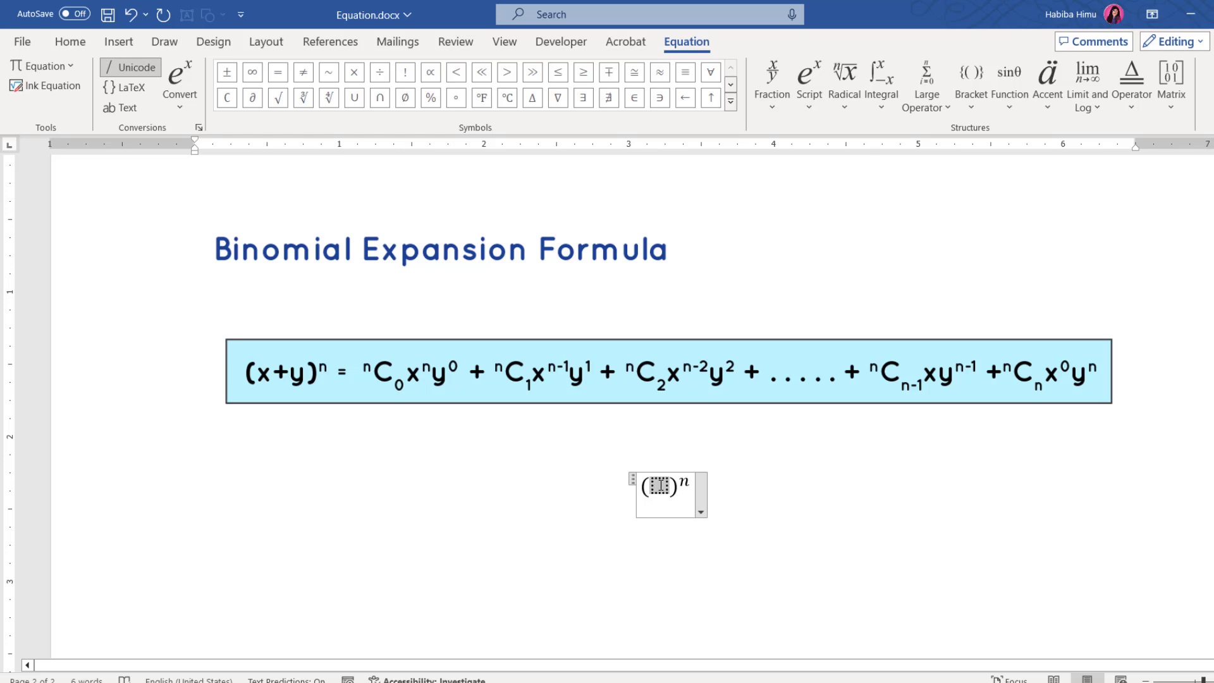
type("x+y")
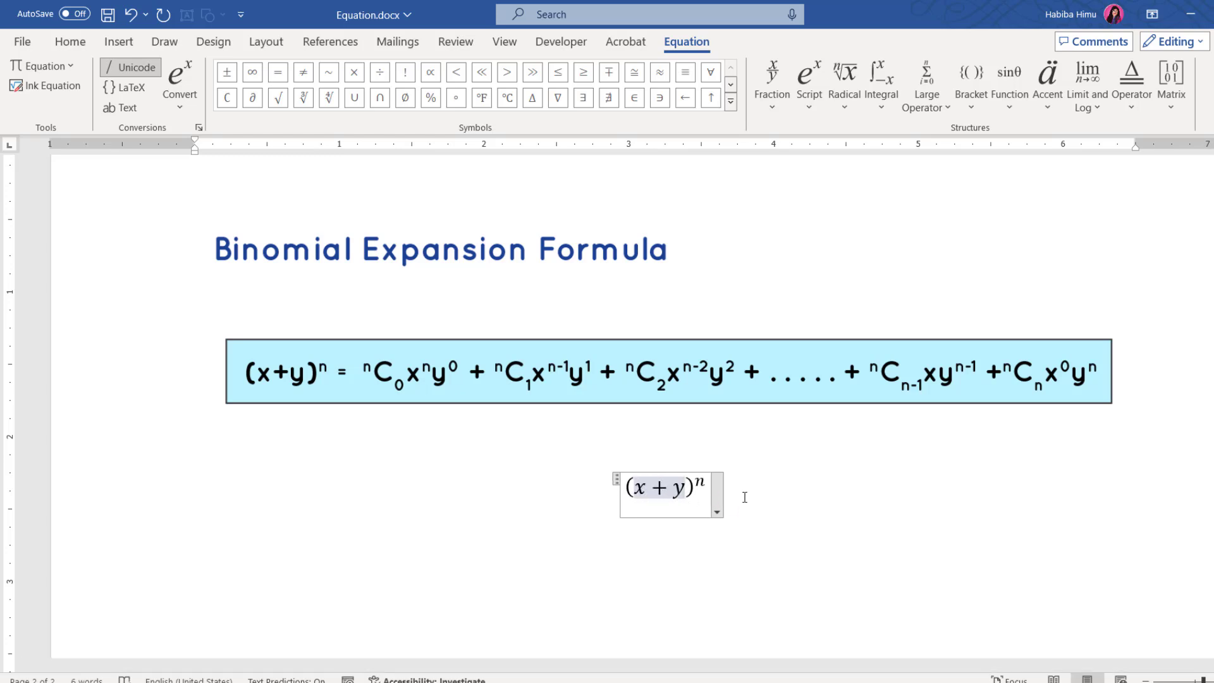
left_click(712, 488)
key("ctrl+l")
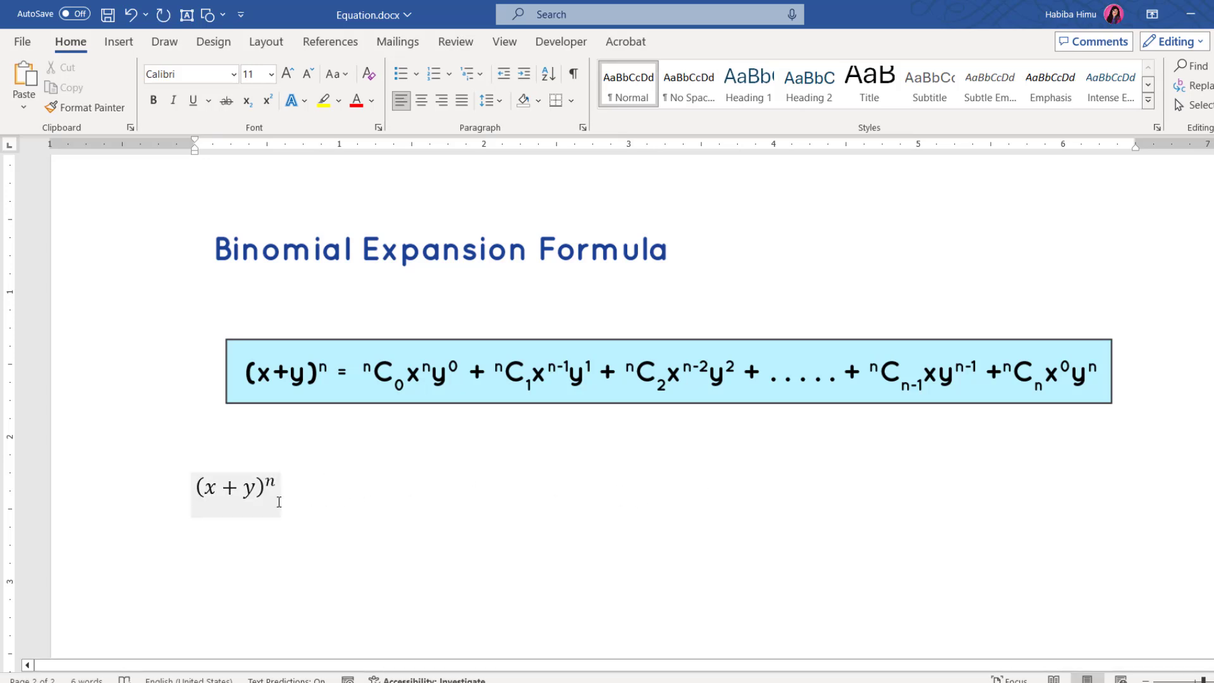
type("=")
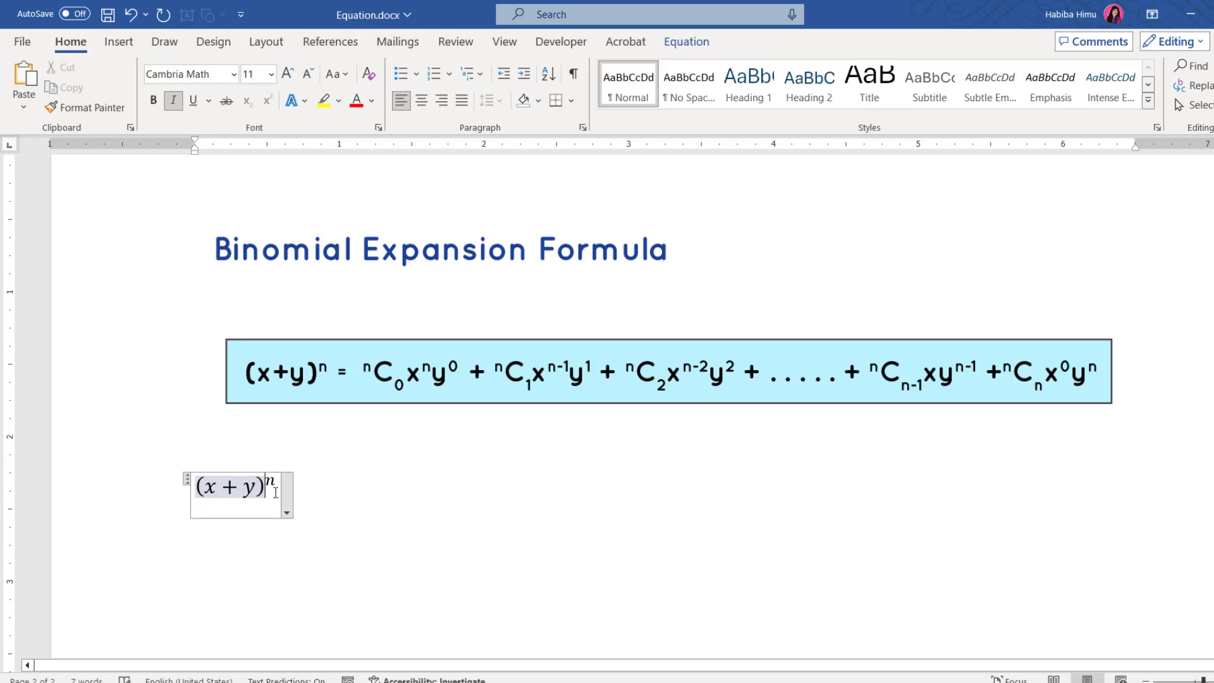
left_click(318, 492)
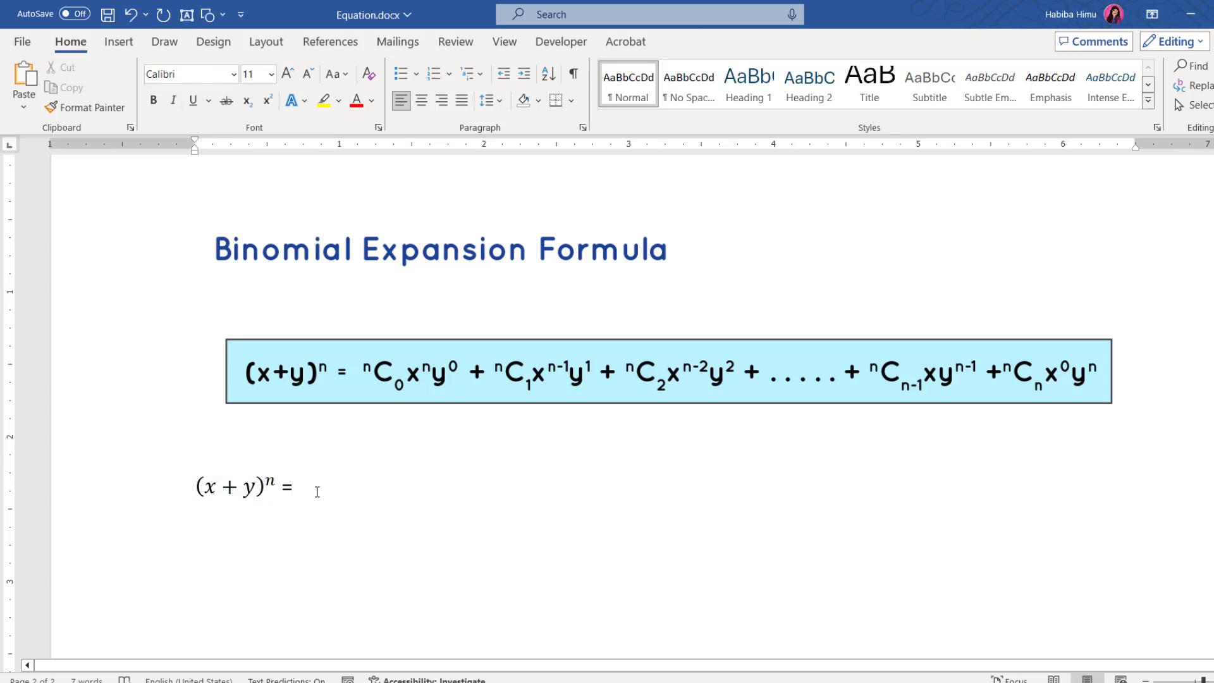
key("BackSpace")
key("BackSpace")
key("Return")
Step: Append an equals sign inside the equation, after (x+y)^n and outside the exponent
left_click(266, 493)
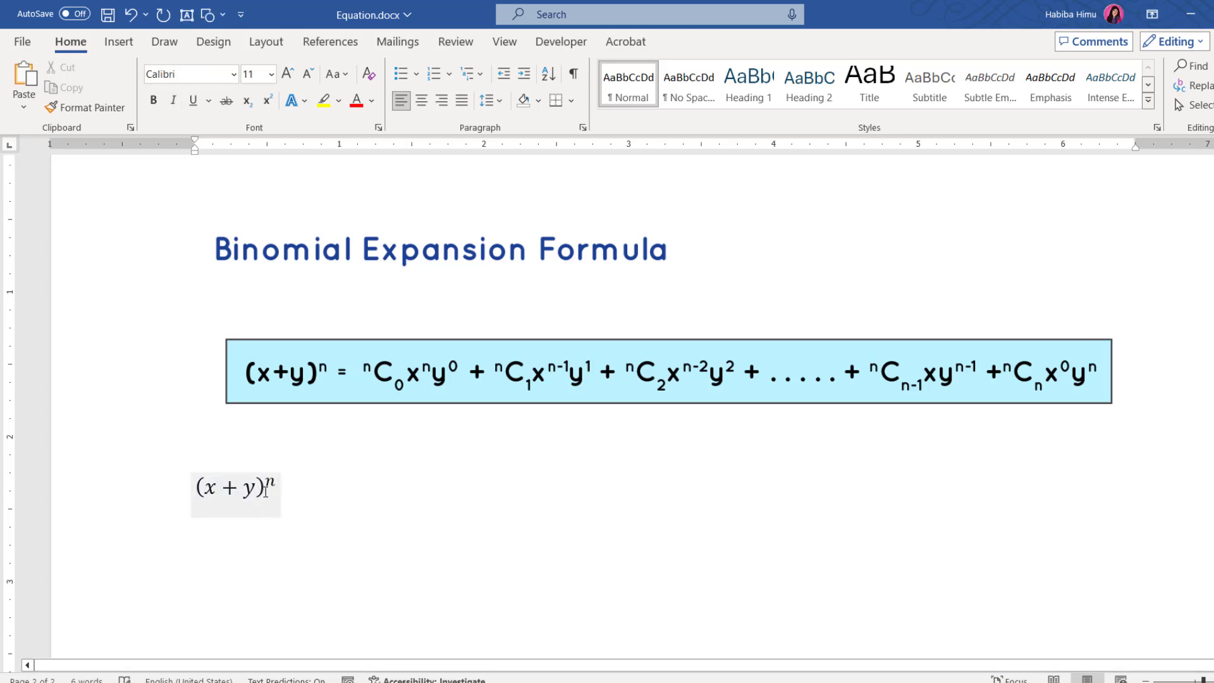
left_click(276, 486)
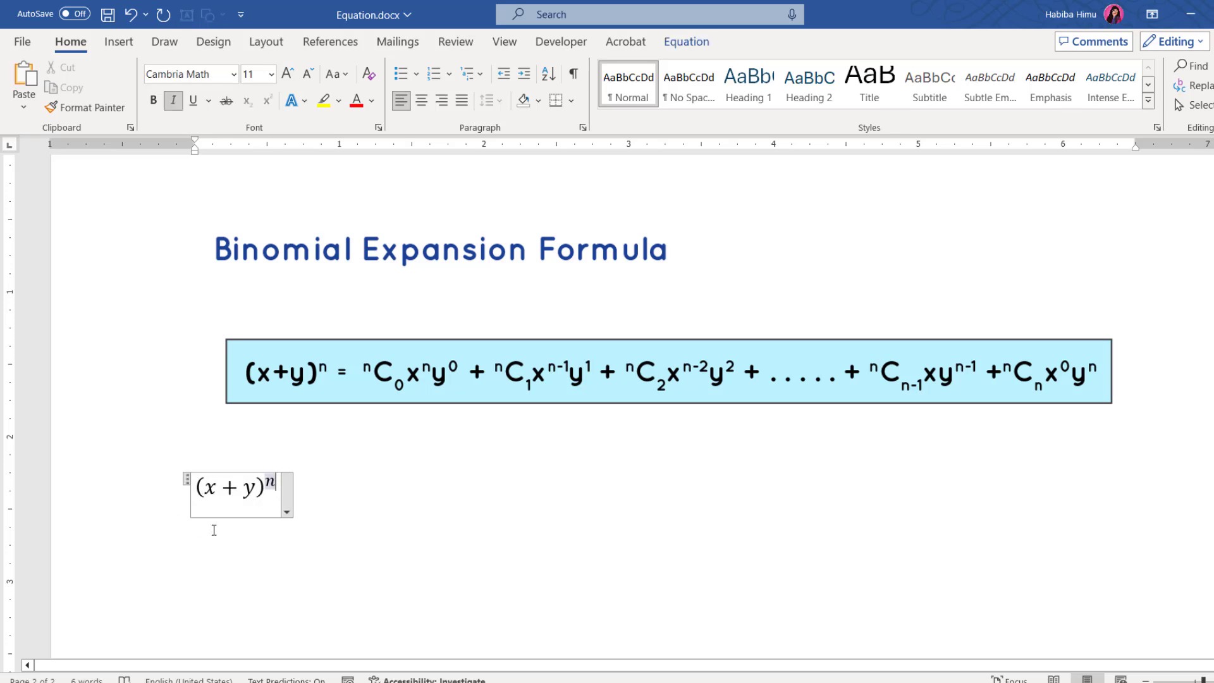
key("Right")
left_click(278, 499)
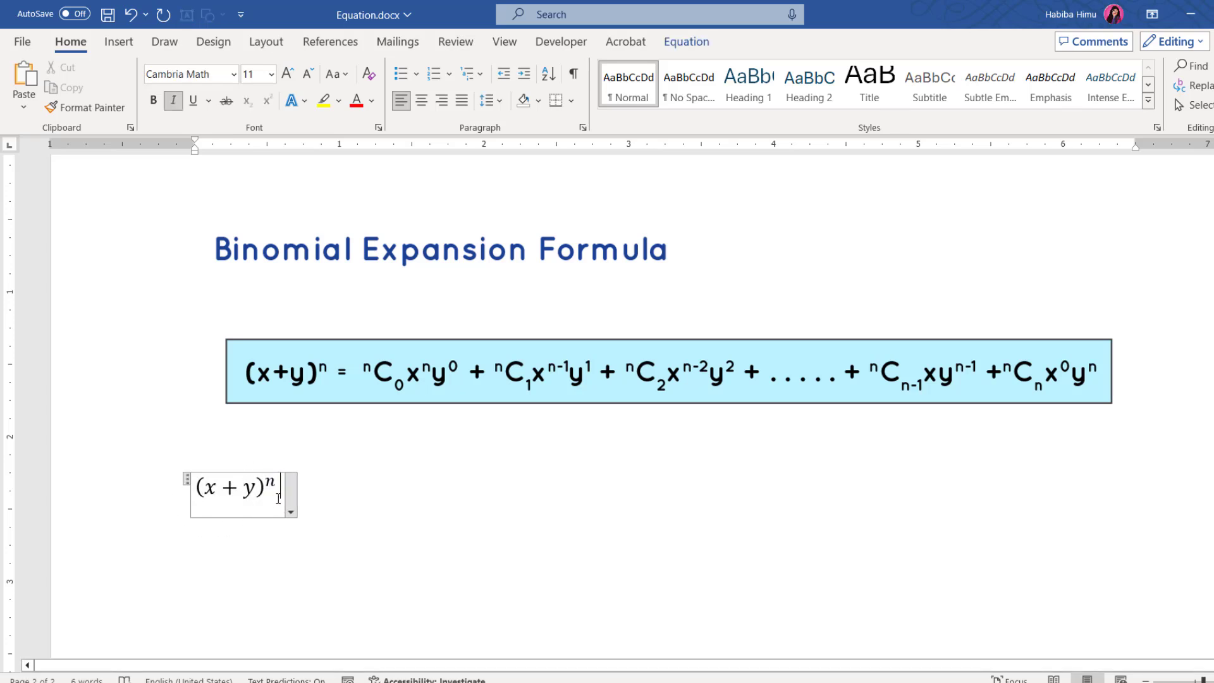
type("=")
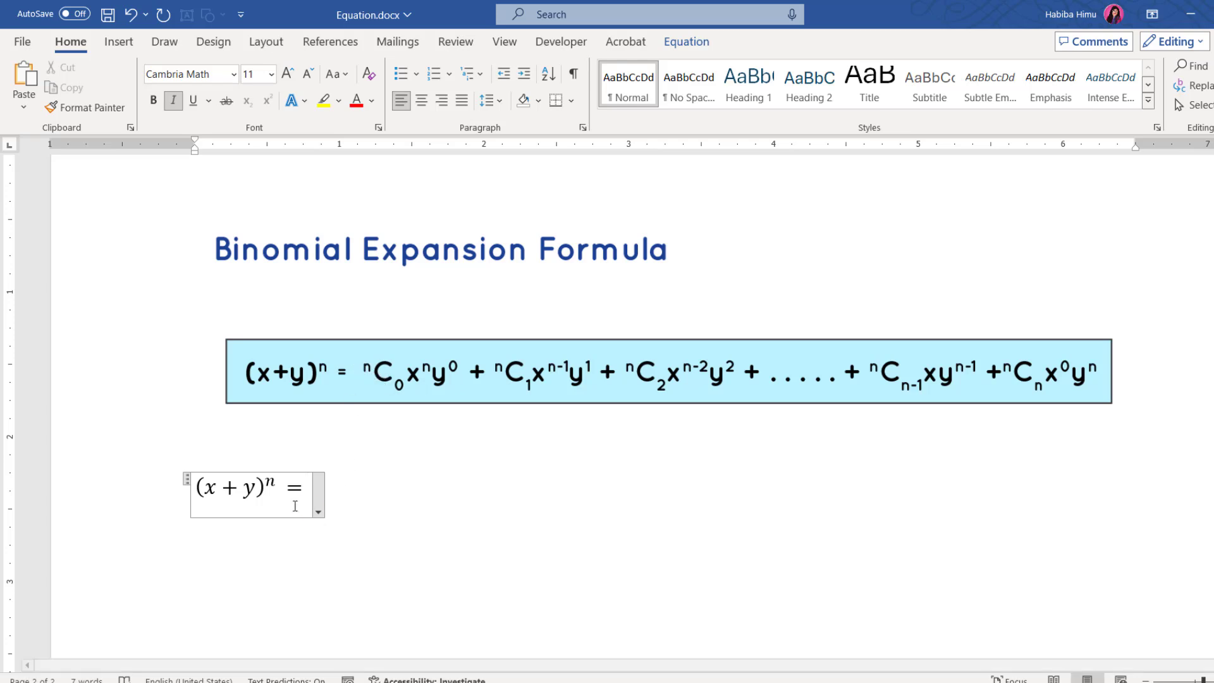
Step: Insert an empty superscript structure followed by an empty subscript structure after the equals sign
scroll(294, 505, "up", 10)
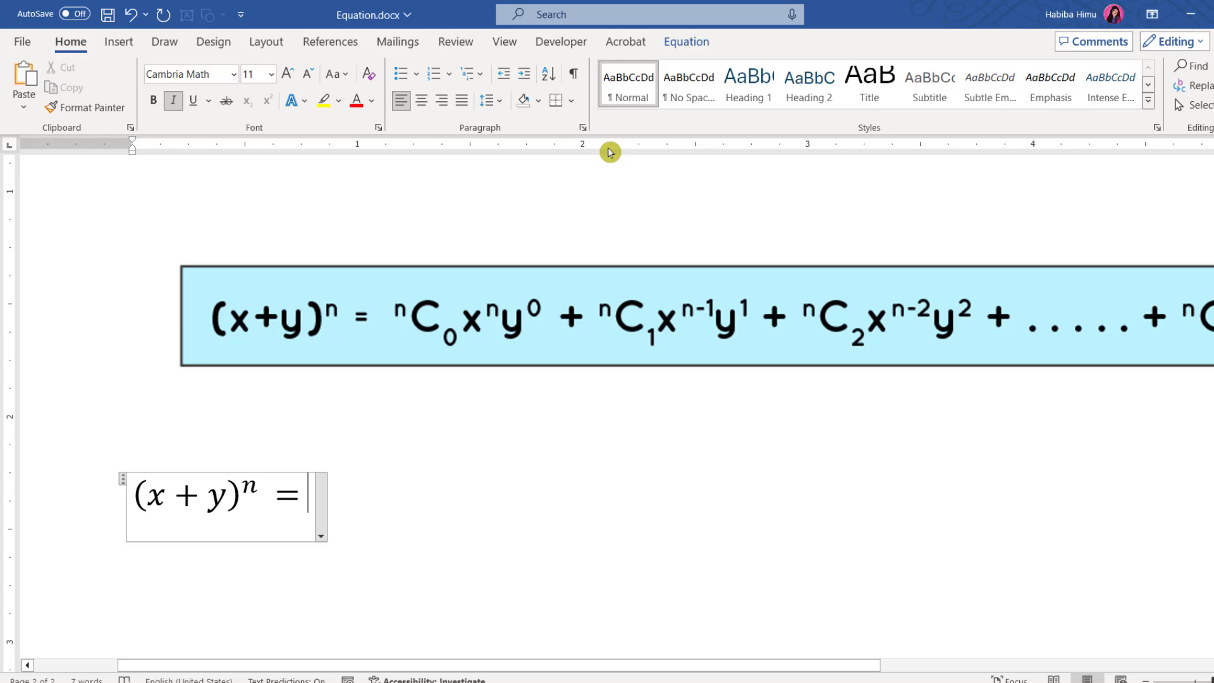
left_click(680, 40)
left_click(843, 111)
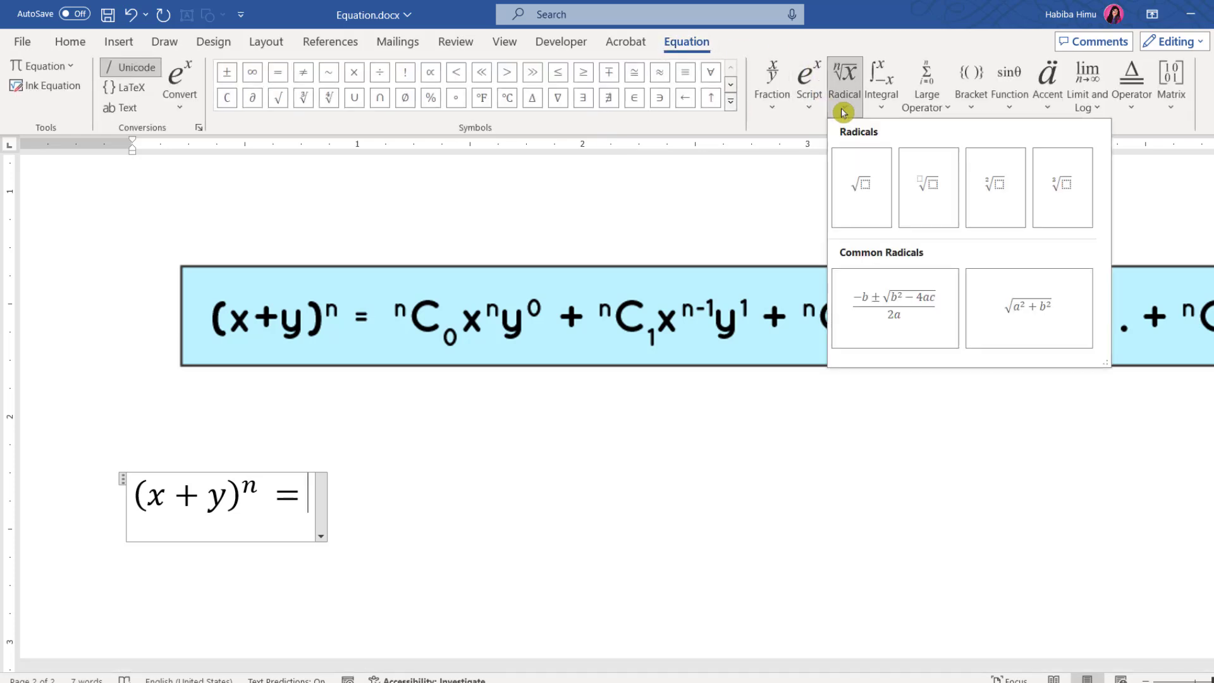
left_click(808, 113)
left_click(809, 112)
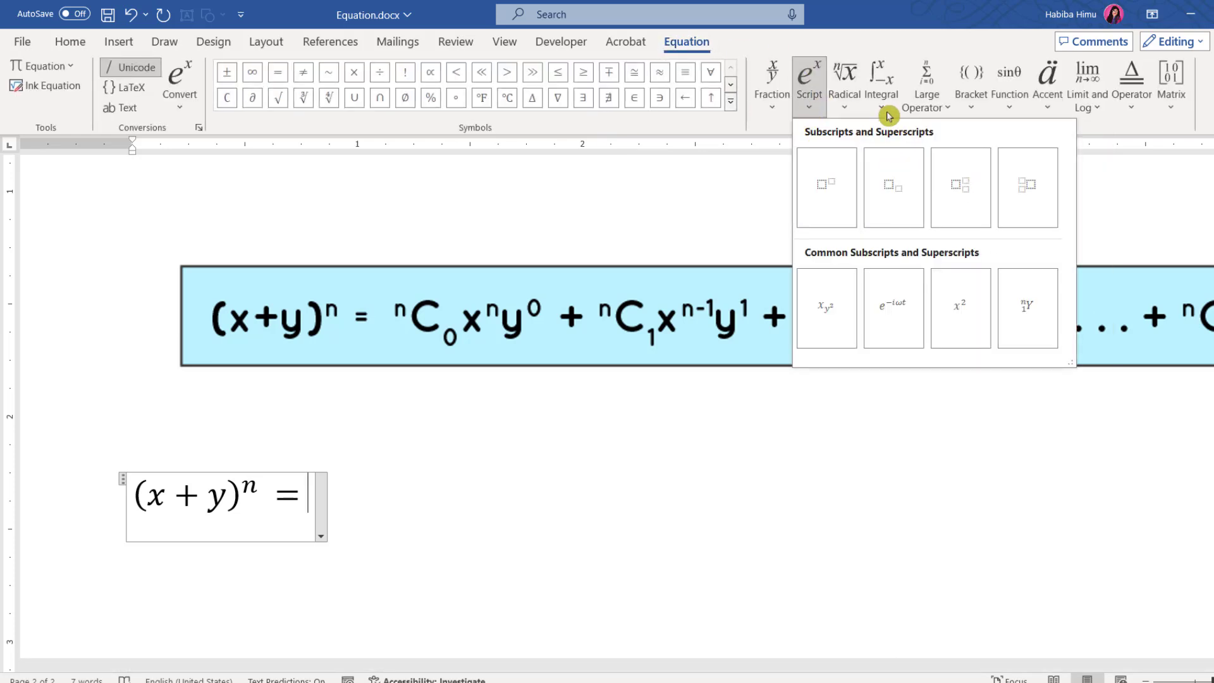
left_click(774, 106)
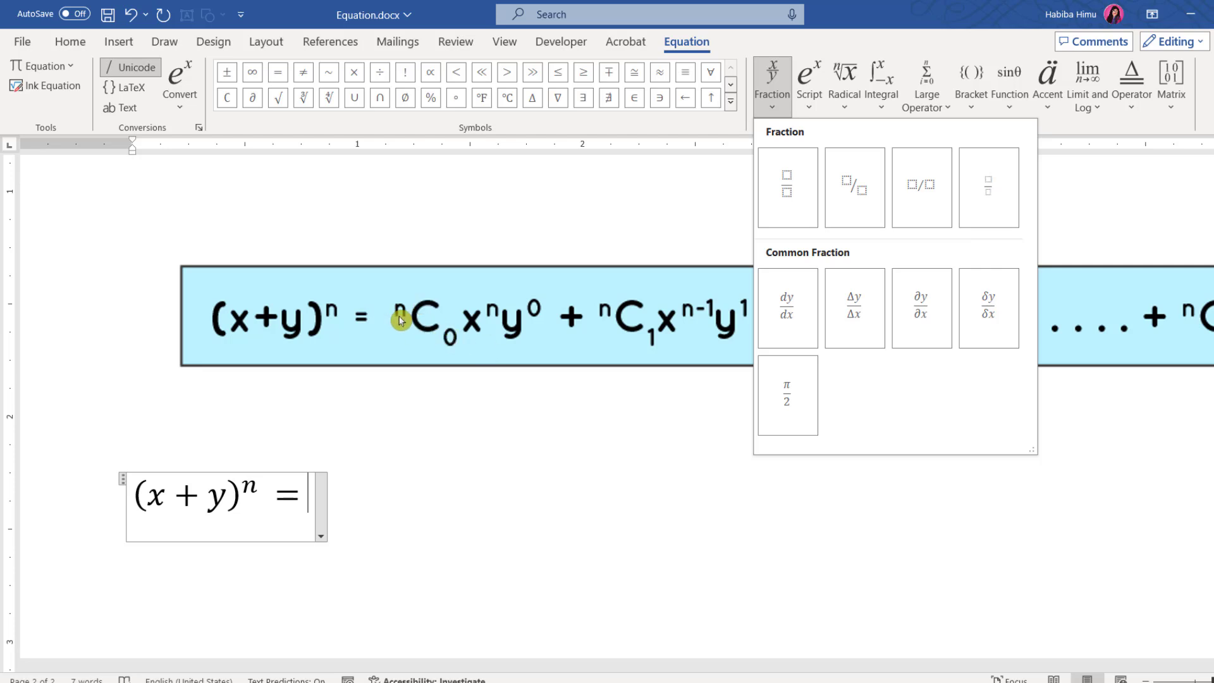
left_click(814, 111)
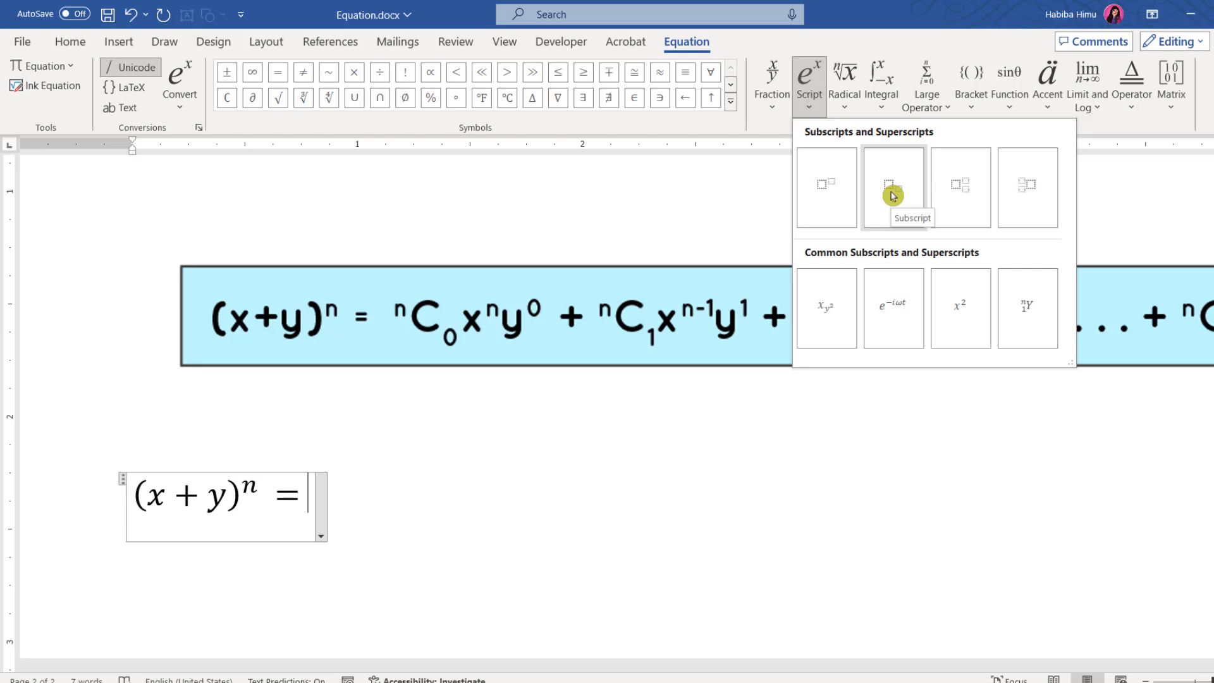
left_click(834, 202)
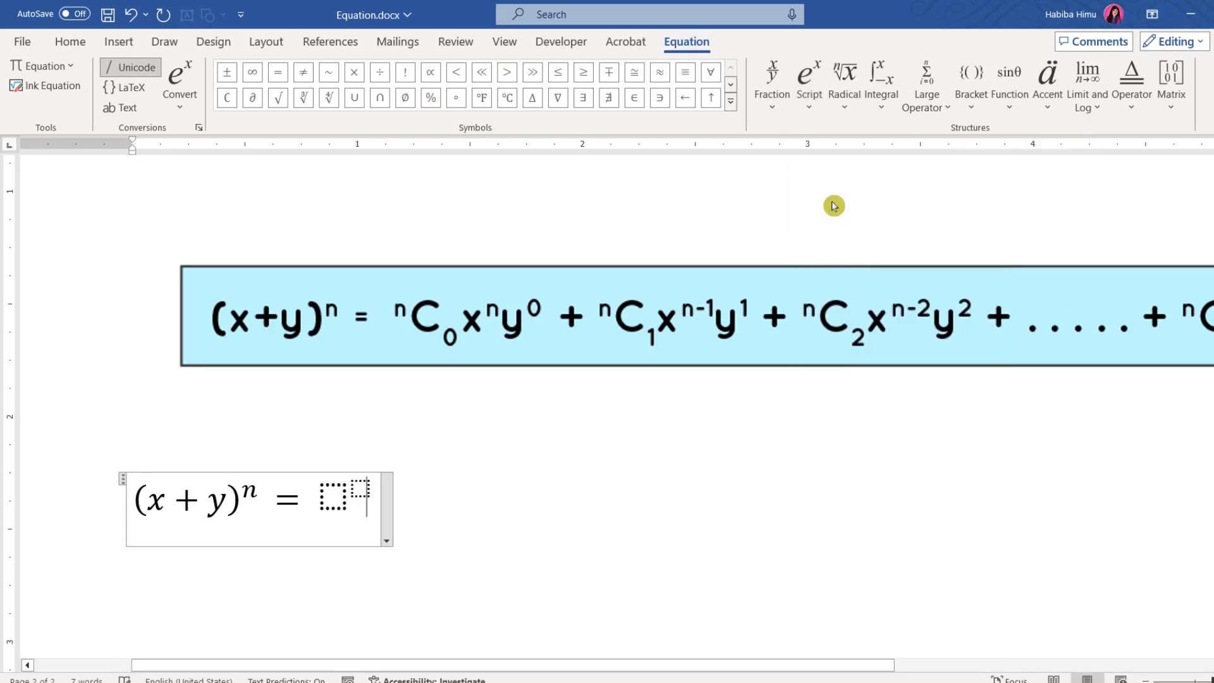
left_click(813, 110)
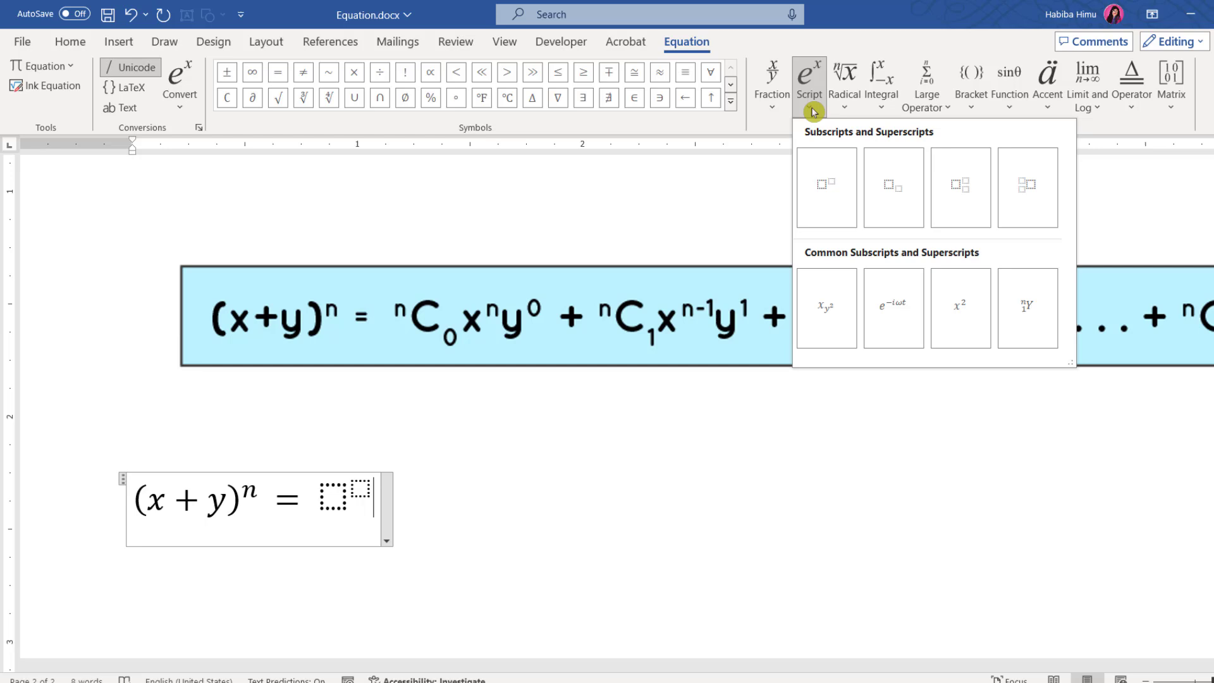
left_click(883, 201)
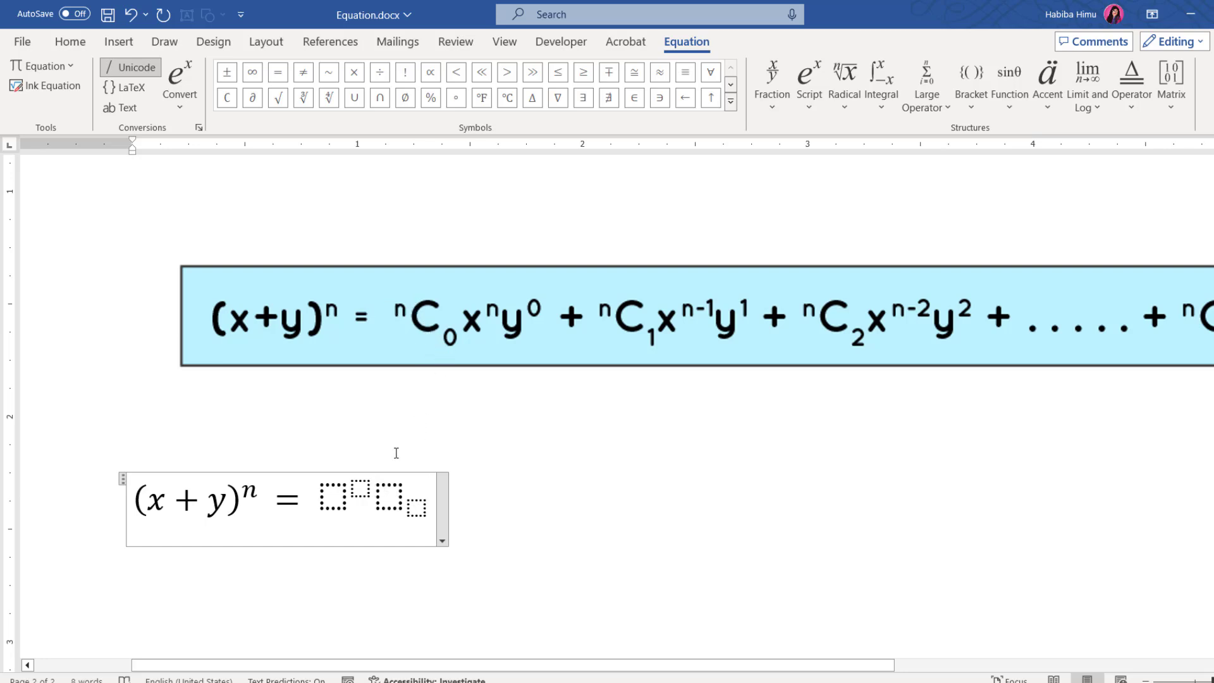
Step: Fill the empty script placeholders after the equals sign with superscript n, base c and subscript 0
left_click(362, 486)
type("n")
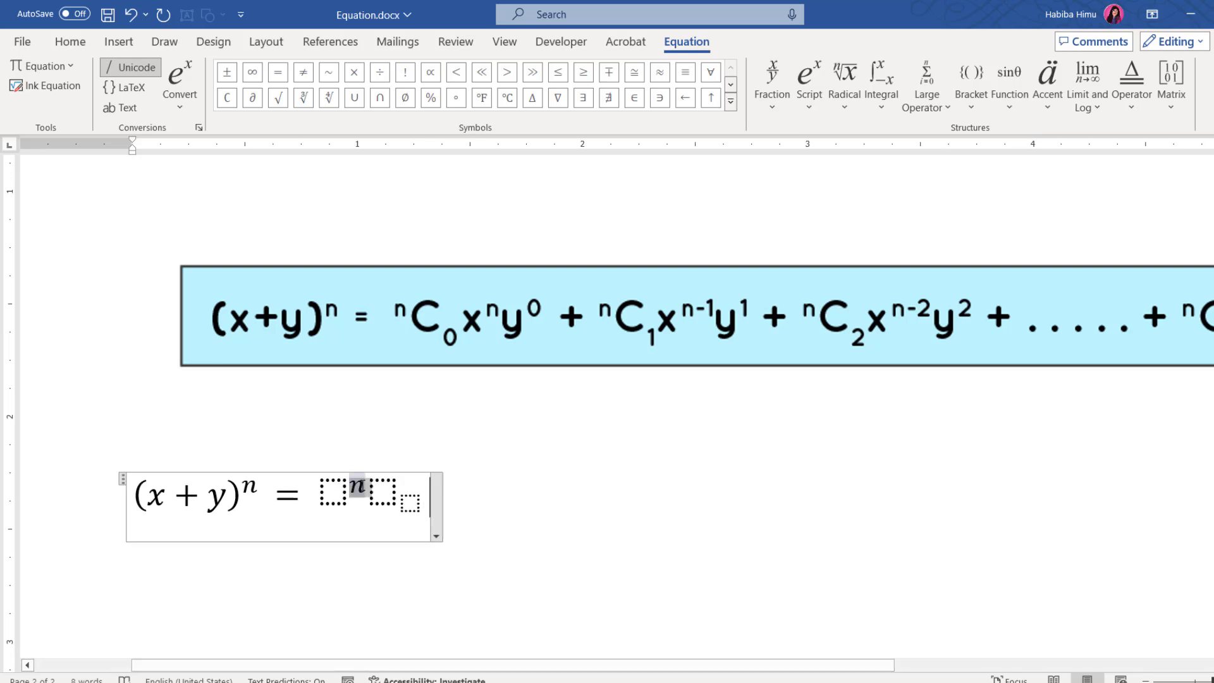
left_click(383, 493)
type("c")
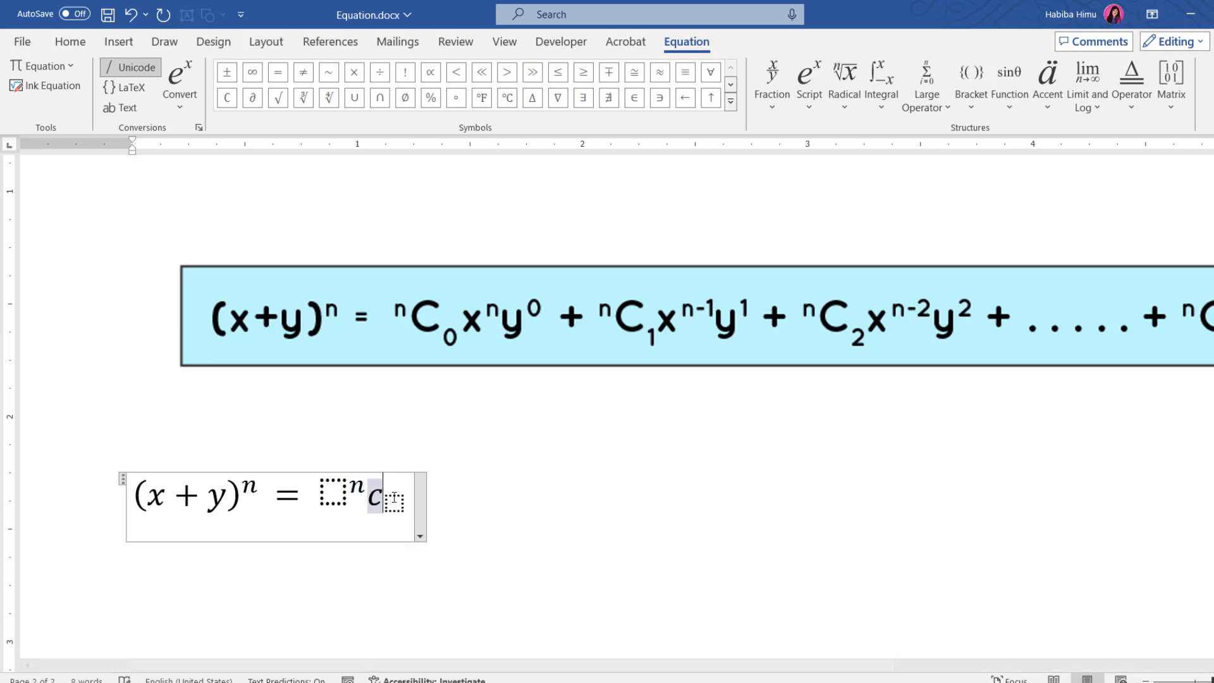
left_click(395, 501)
type("0")
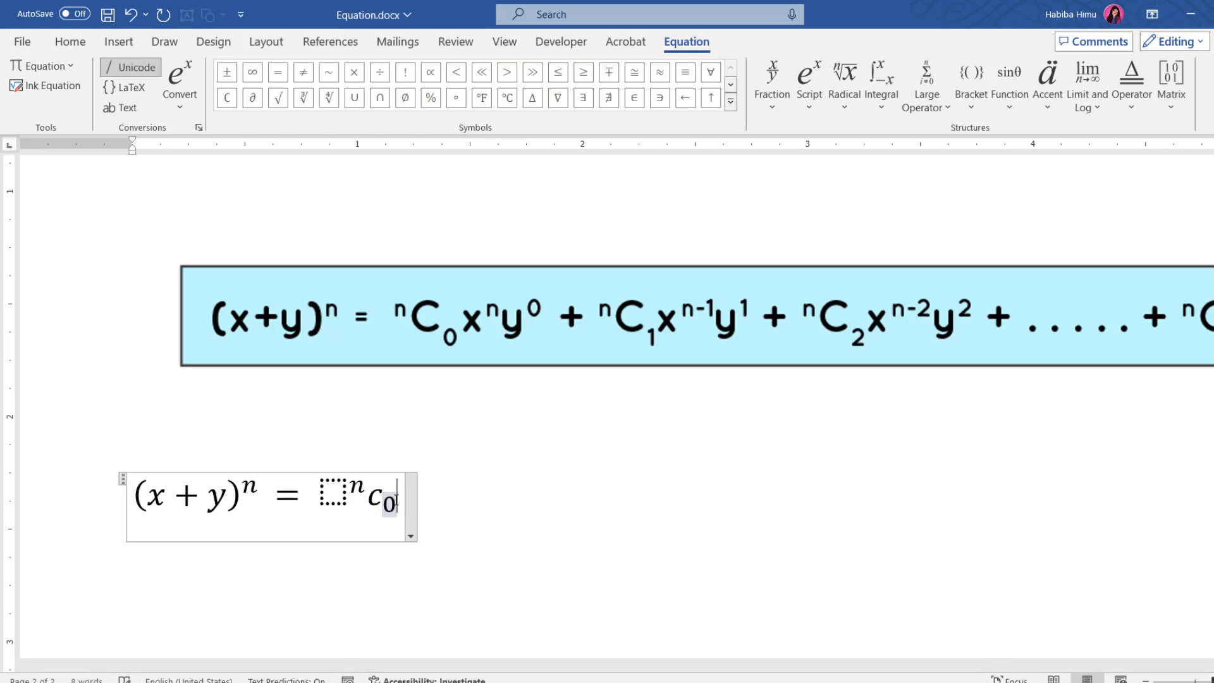
Step: Remove the empty base placeholder in front of the superscript n and the extra space after the equals sign
left_click(340, 494)
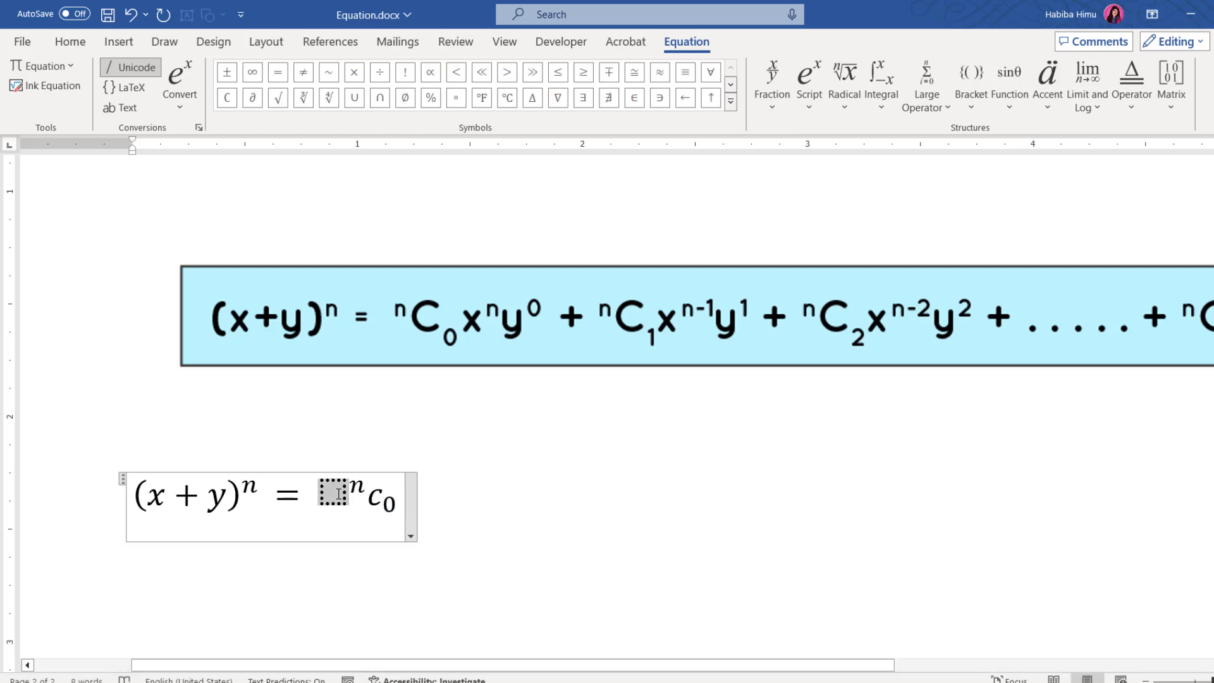
key("BackSpace")
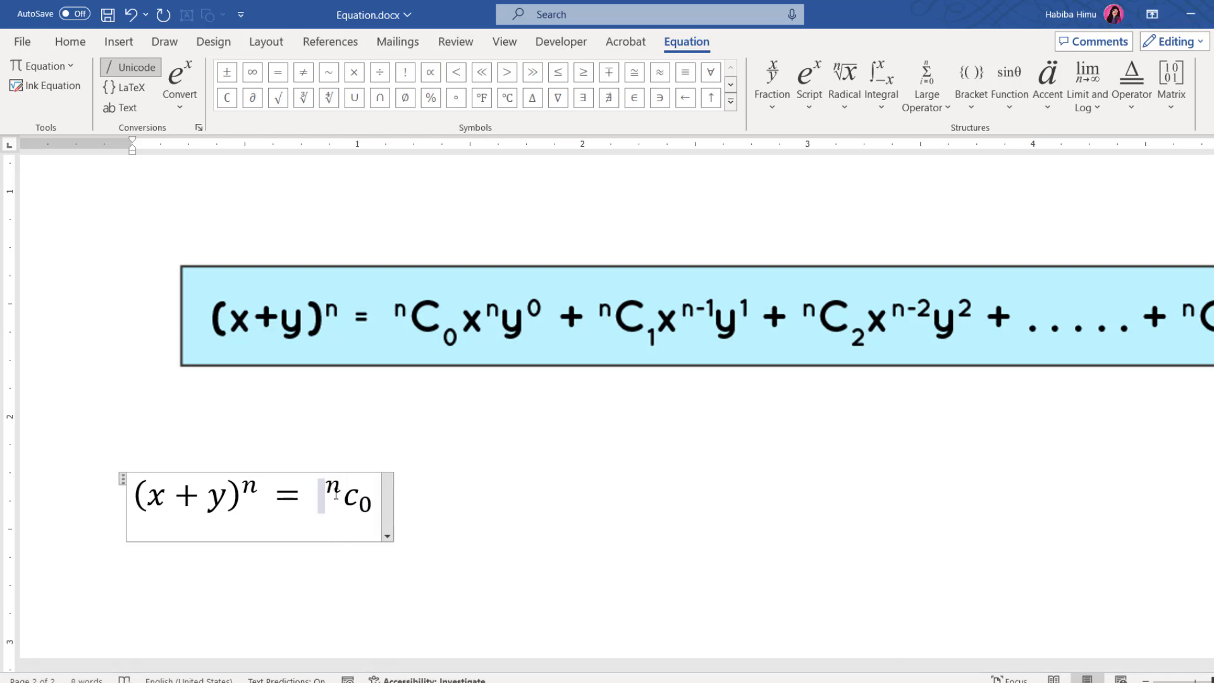
left_click(434, 509)
left_click(327, 488)
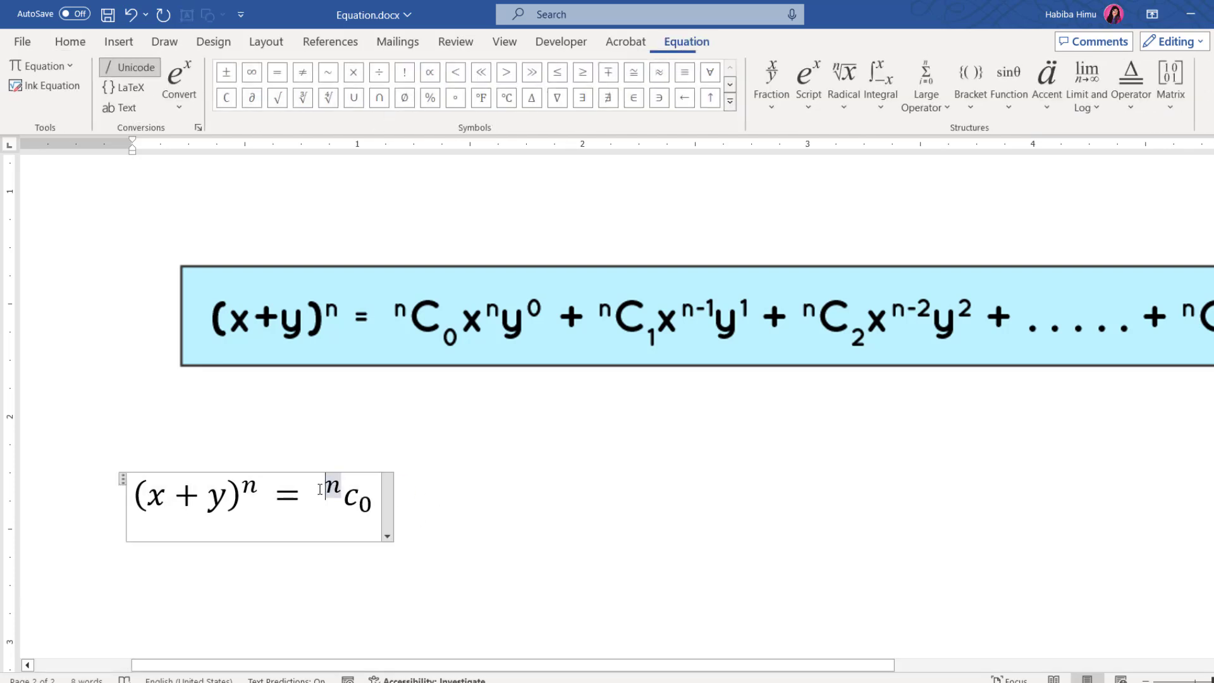
key("BackSpace")
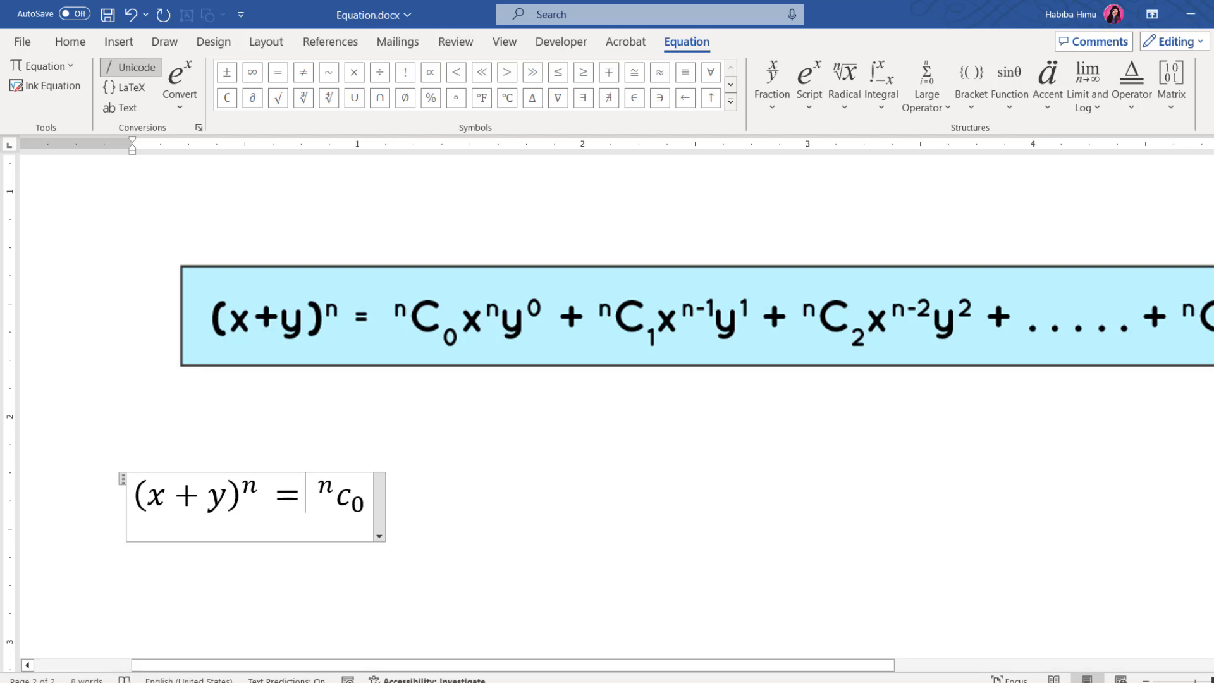
key("Delete")
left_click(320, 497)
left_click(370, 503)
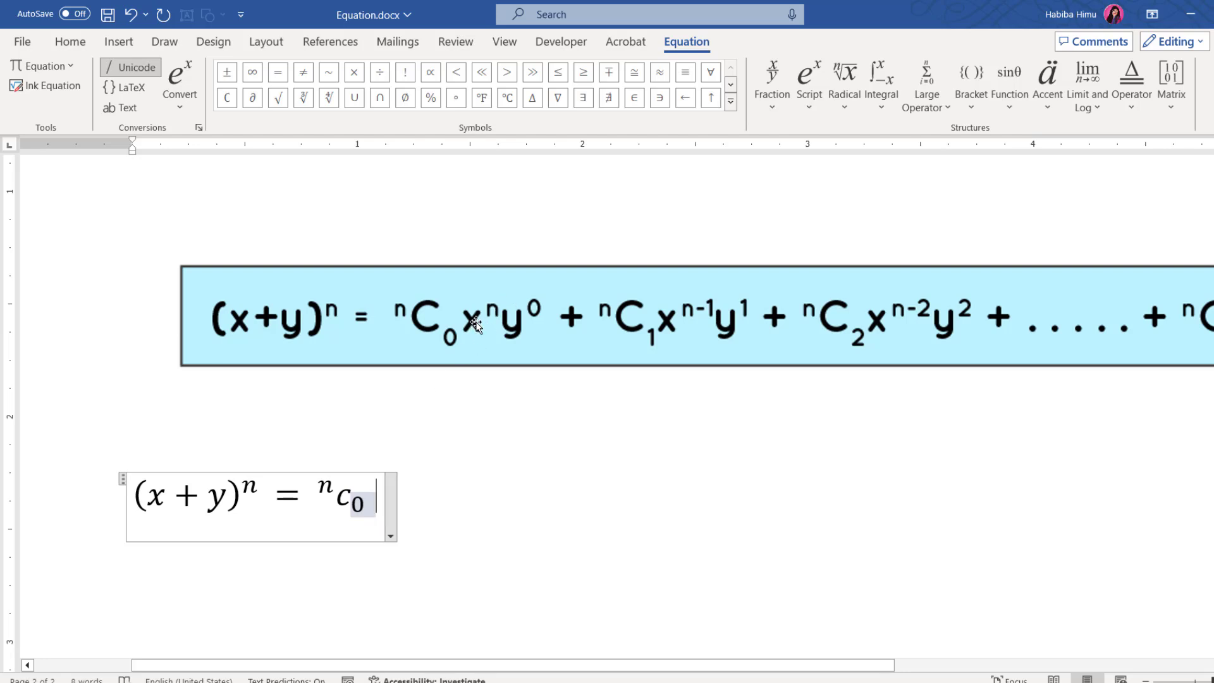
type("x")
left_click(403, 516)
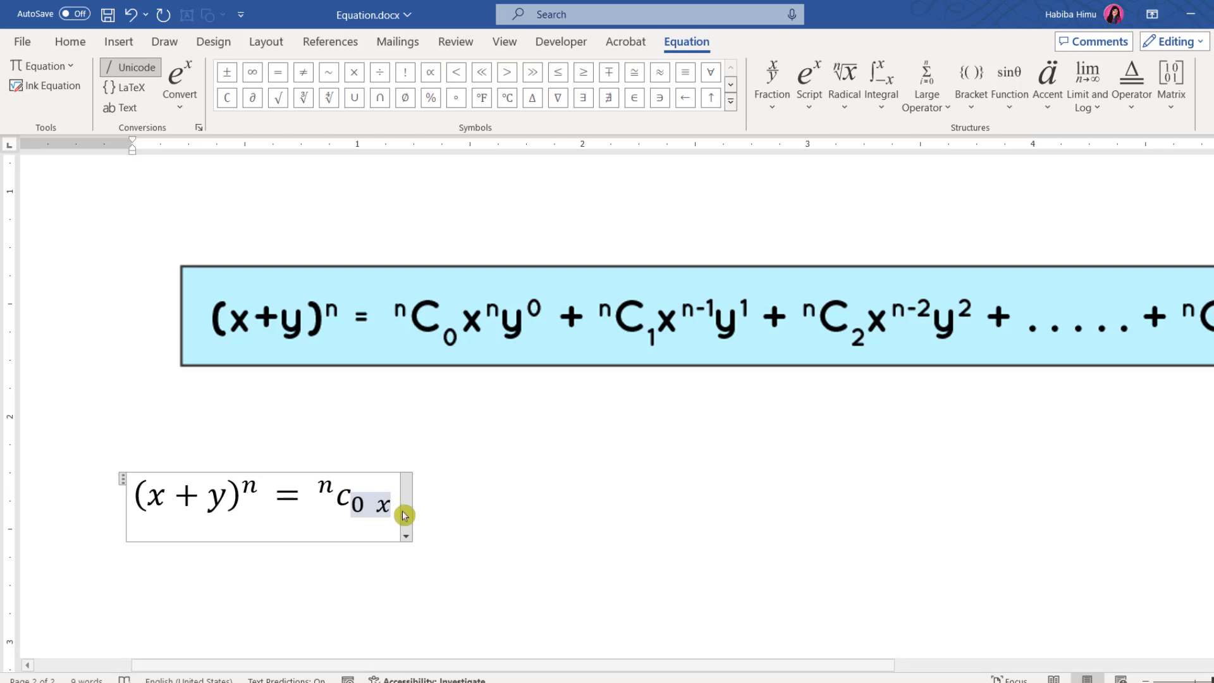
key("BackSpace")
key("BackSpace")
left_click(445, 523)
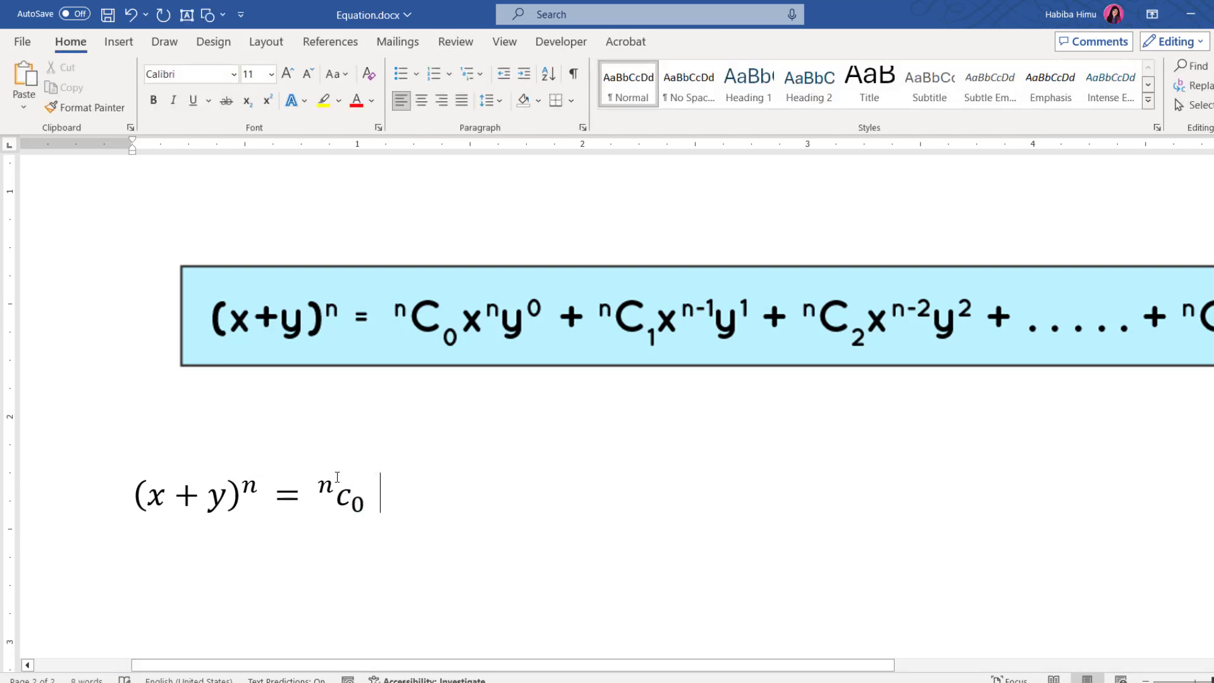
left_click(371, 492)
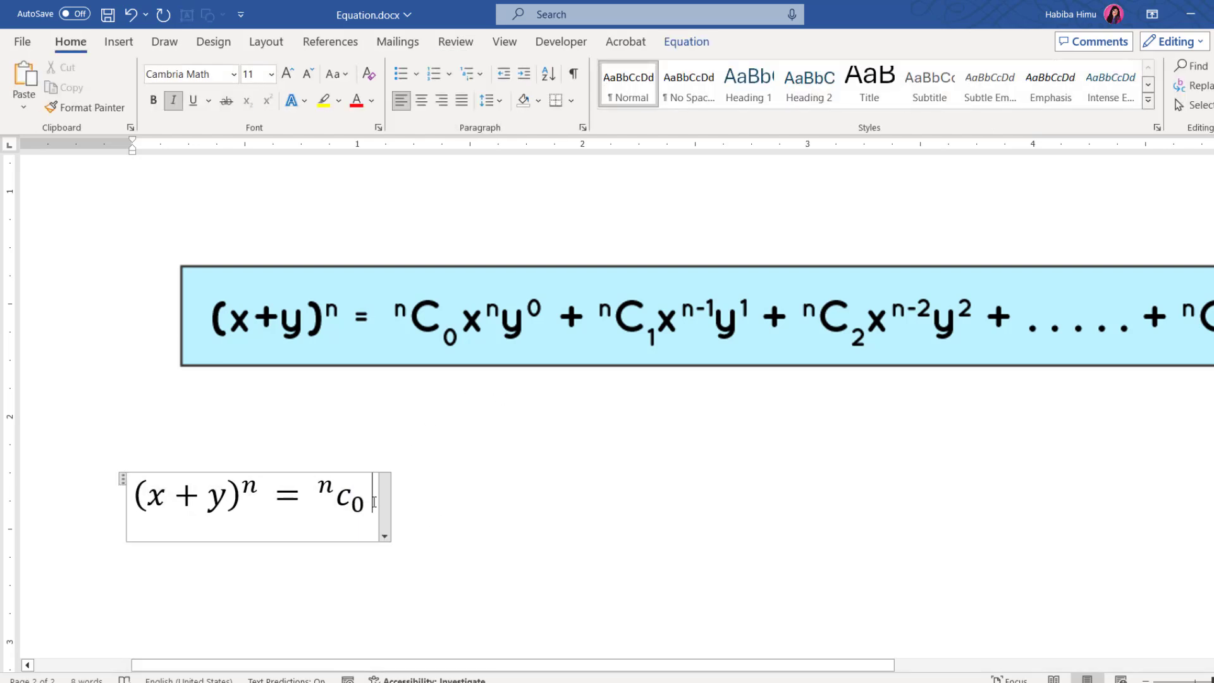
type("x")
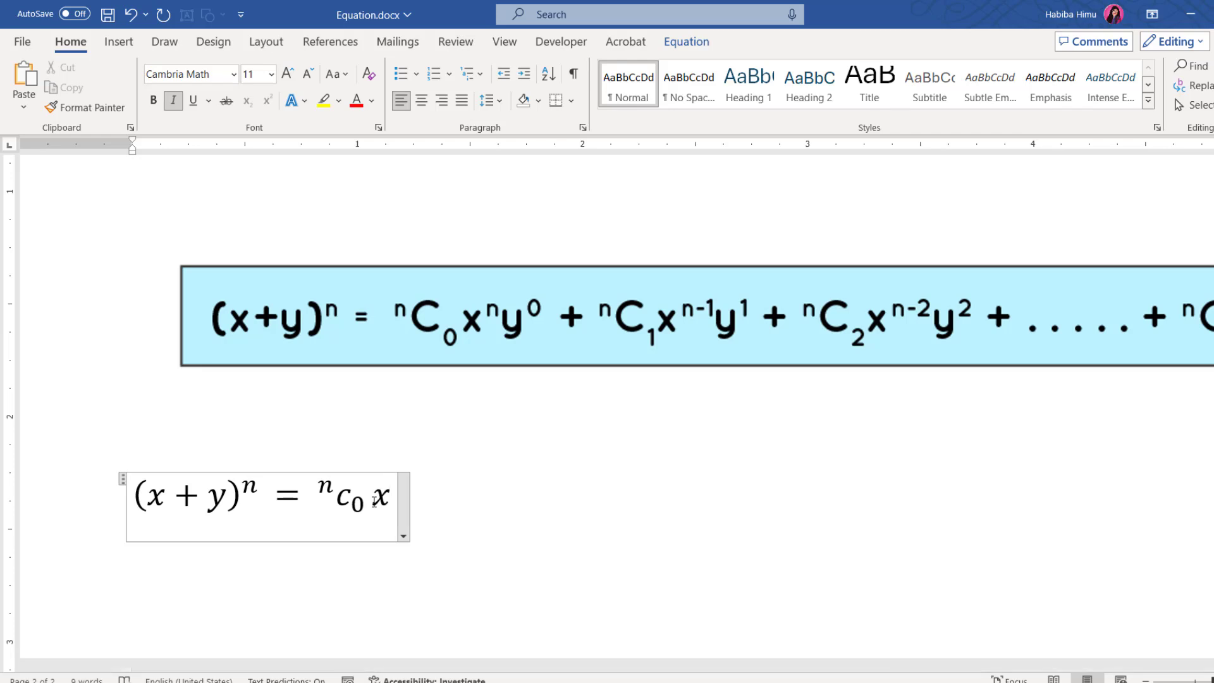
key("BackSpace")
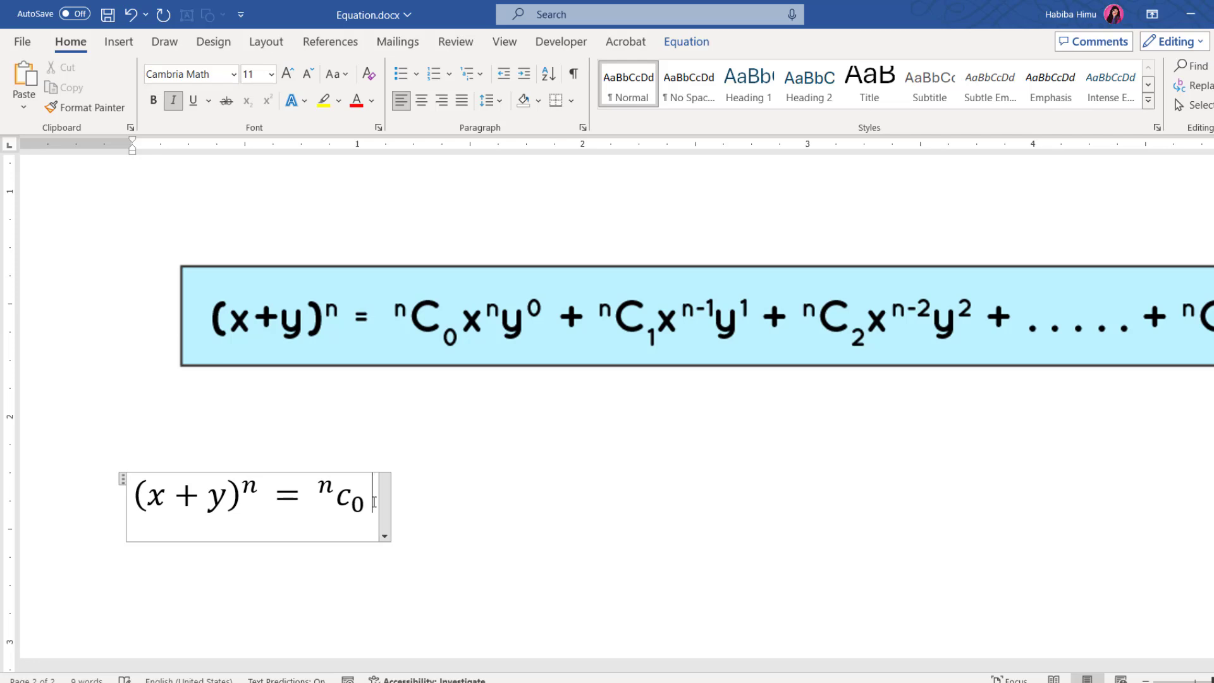
Step: Insert a superscript structure after the c term with subscript 0 and fill it in as x with exponent n
left_click(688, 42)
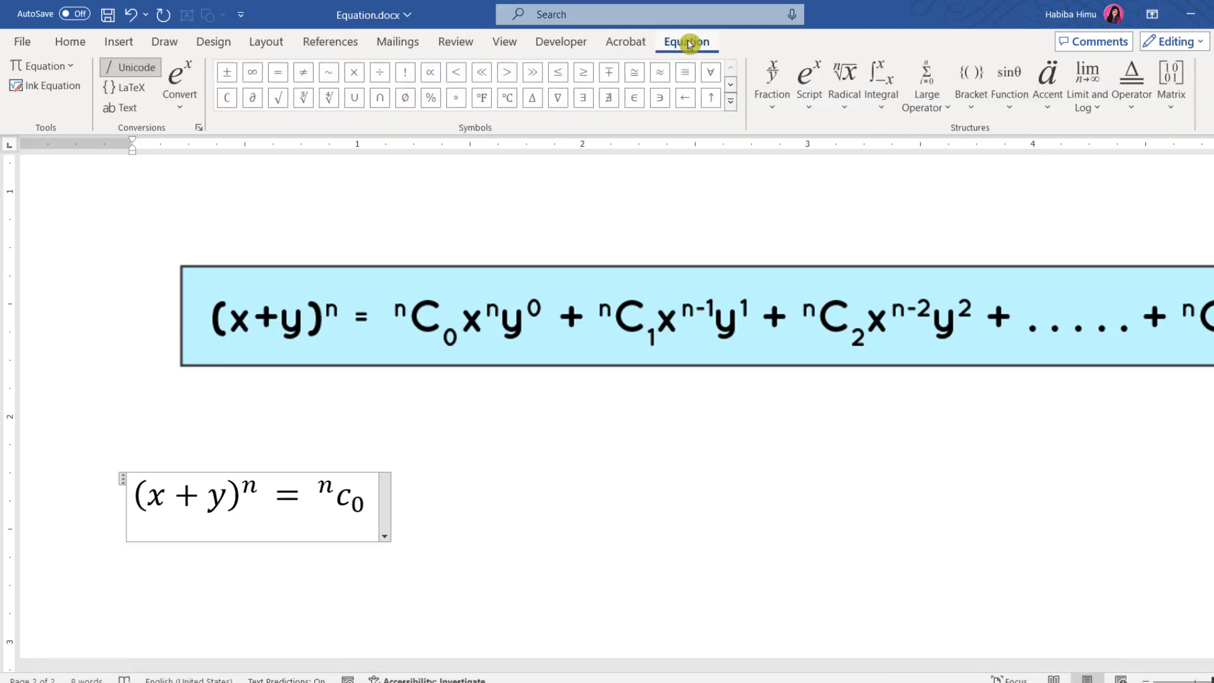
left_click(777, 112)
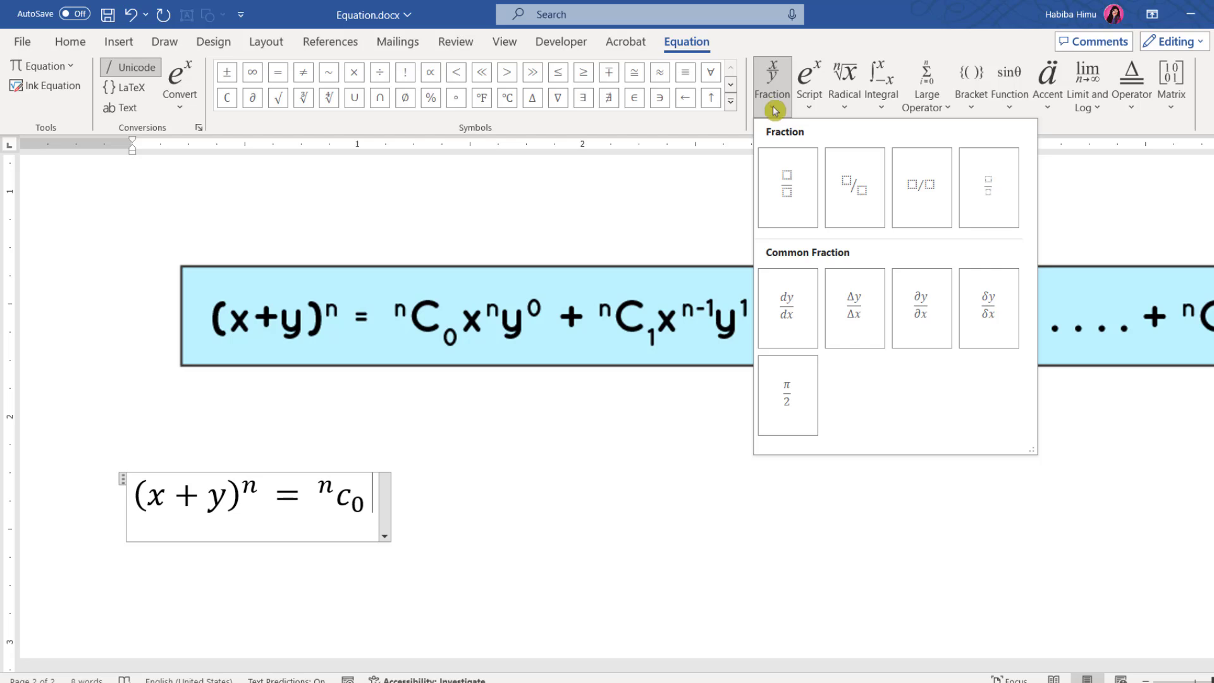
left_click(776, 108)
left_click(809, 107)
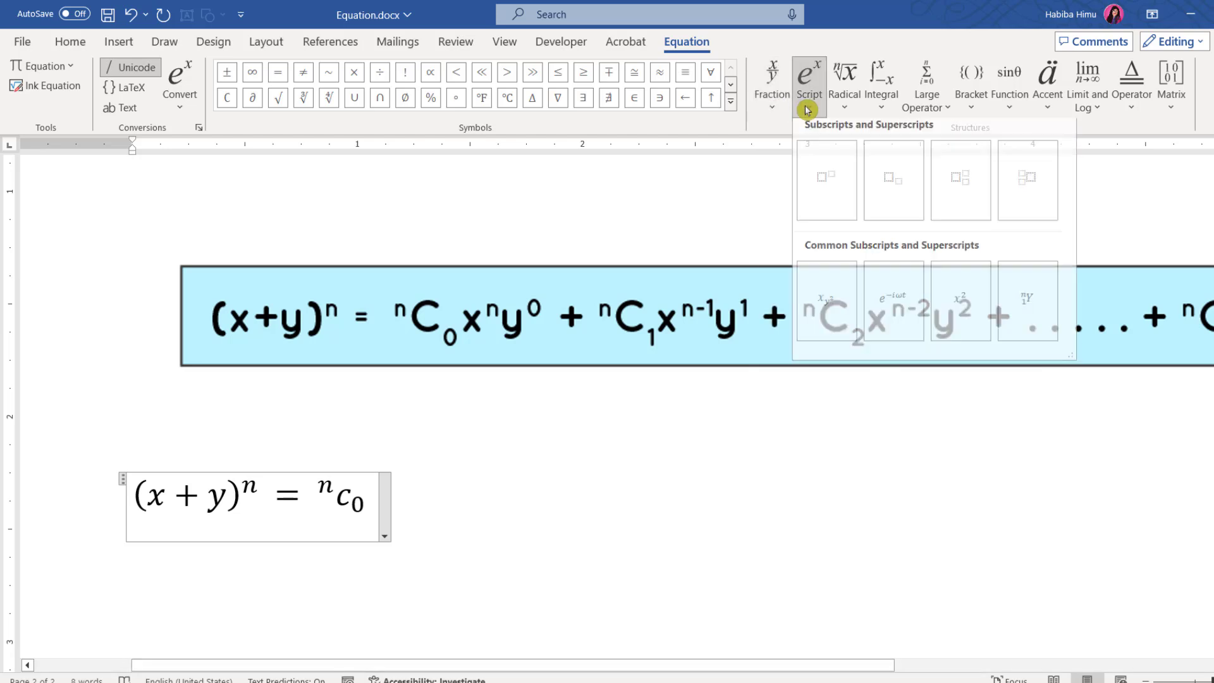
left_click(825, 198)
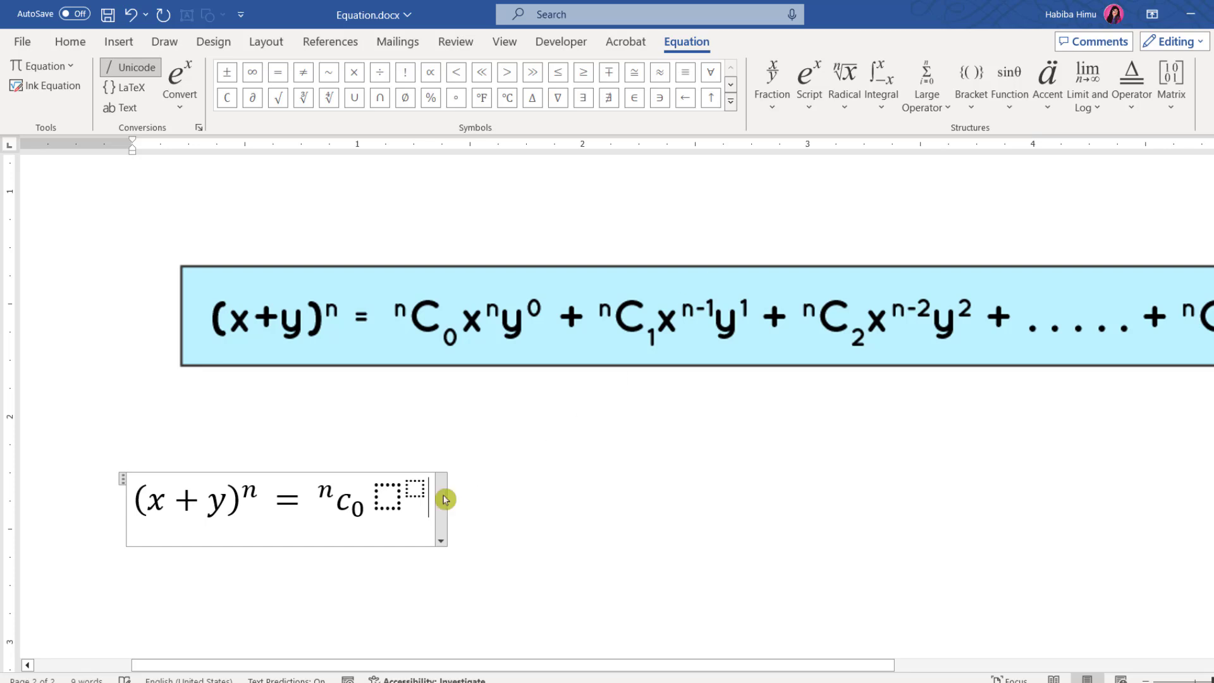
left_click(388, 491)
type("x")
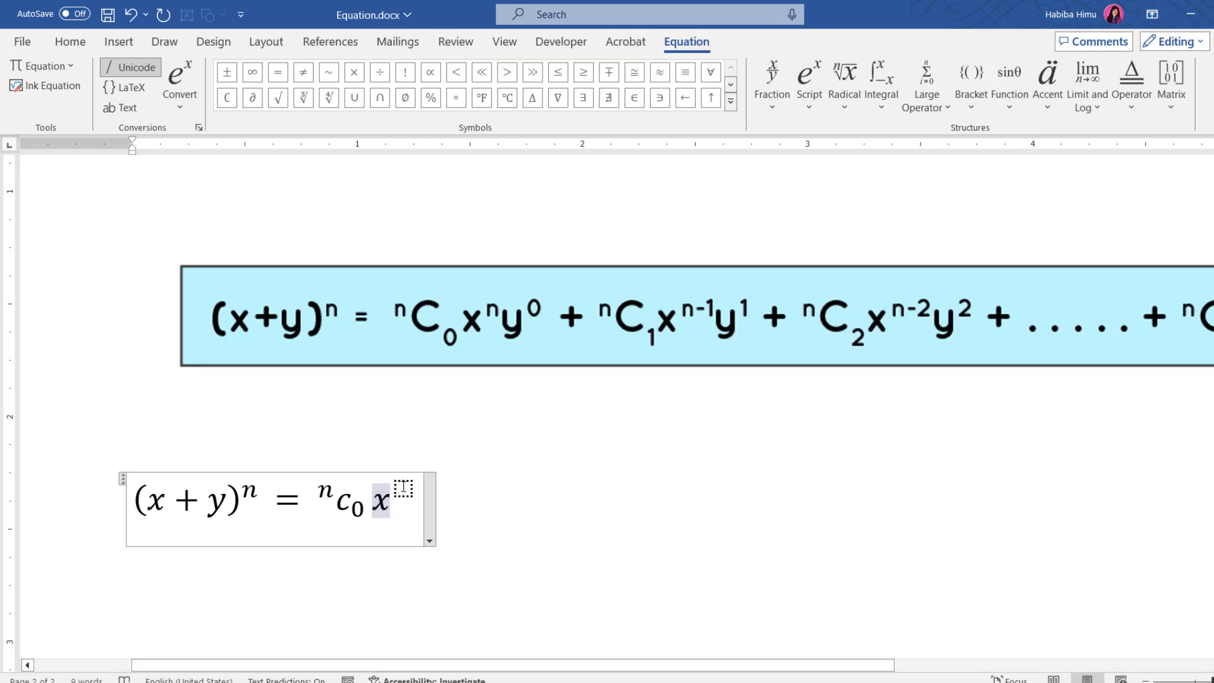
left_click(403, 487)
type("n")
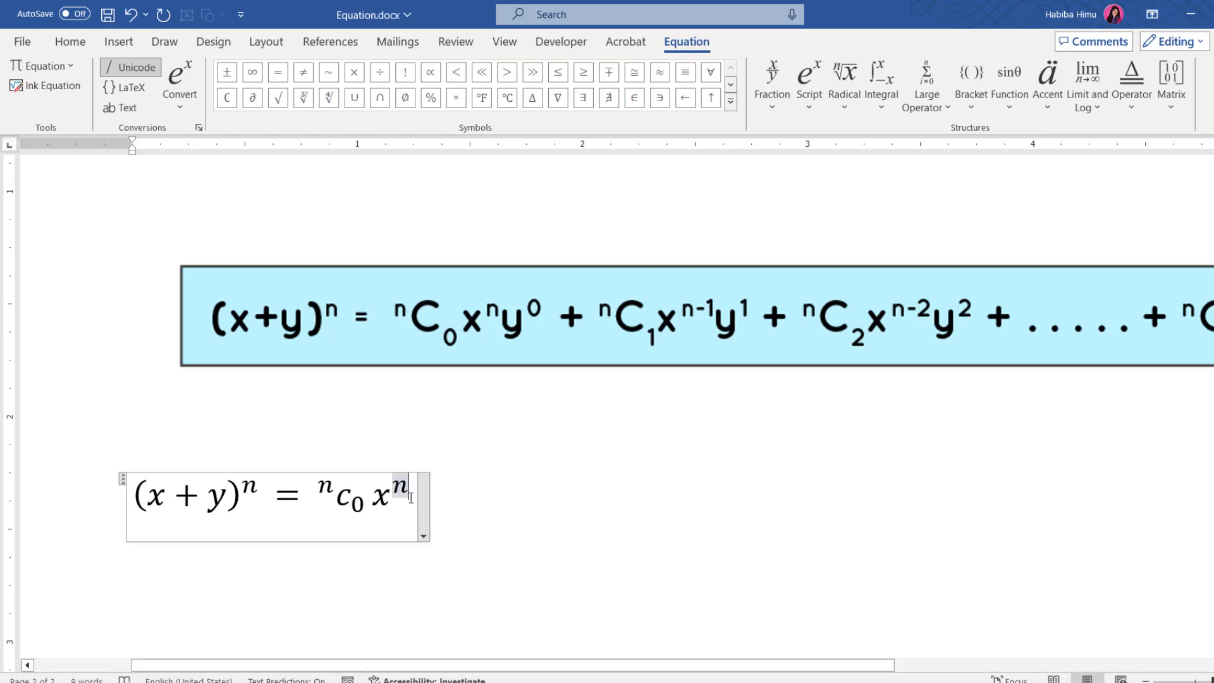
Step: Duplicate the x term with exponent n directly after itself at the end of the equation
left_click(392, 500)
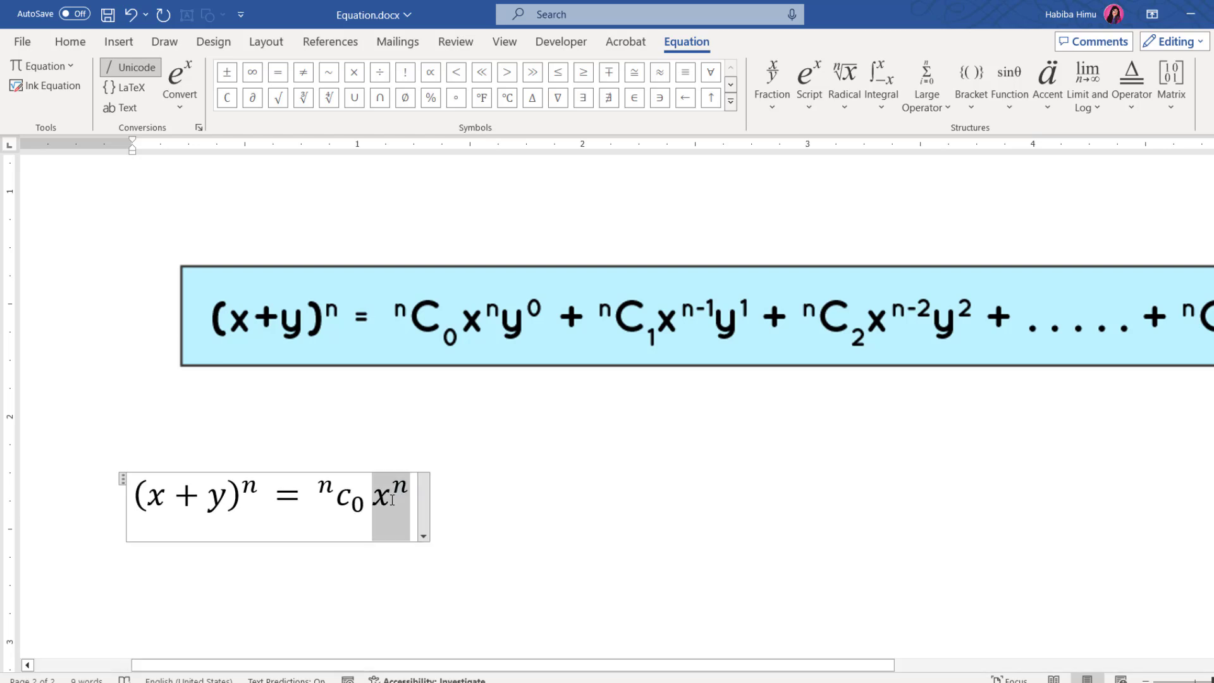
left_click(411, 504)
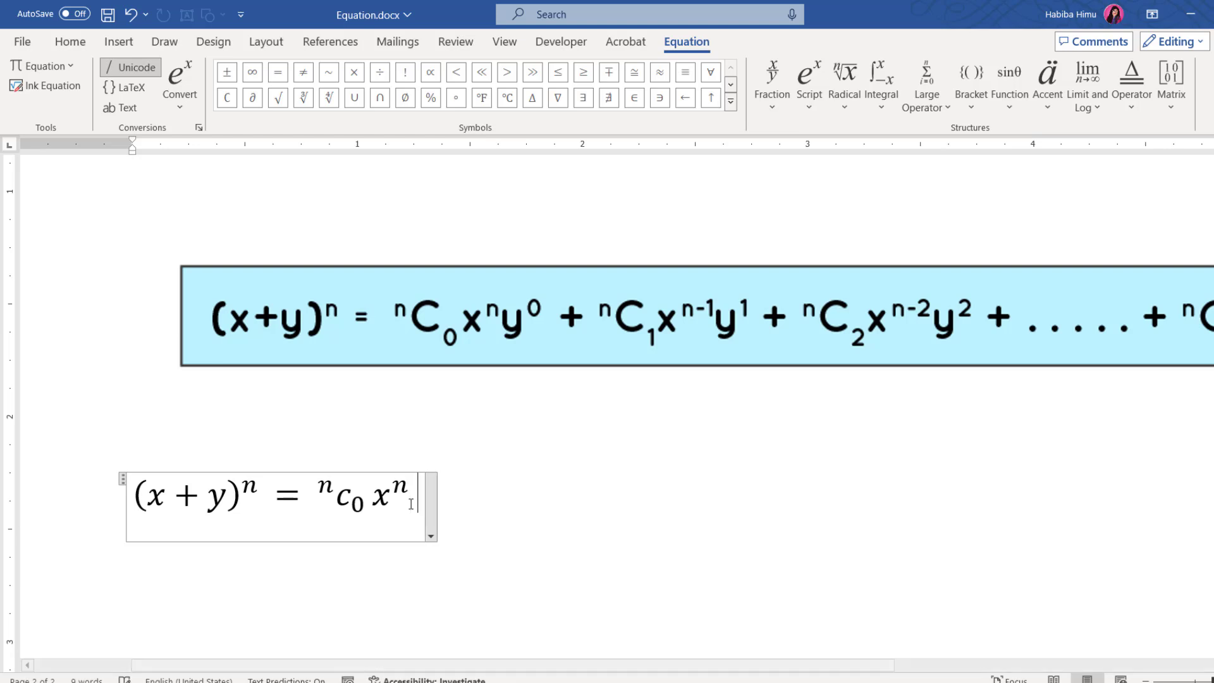
type("xⁿ")
Step: Change the duplicated term's base to y and its exponent to o, and leave the equation
left_click(428, 498)
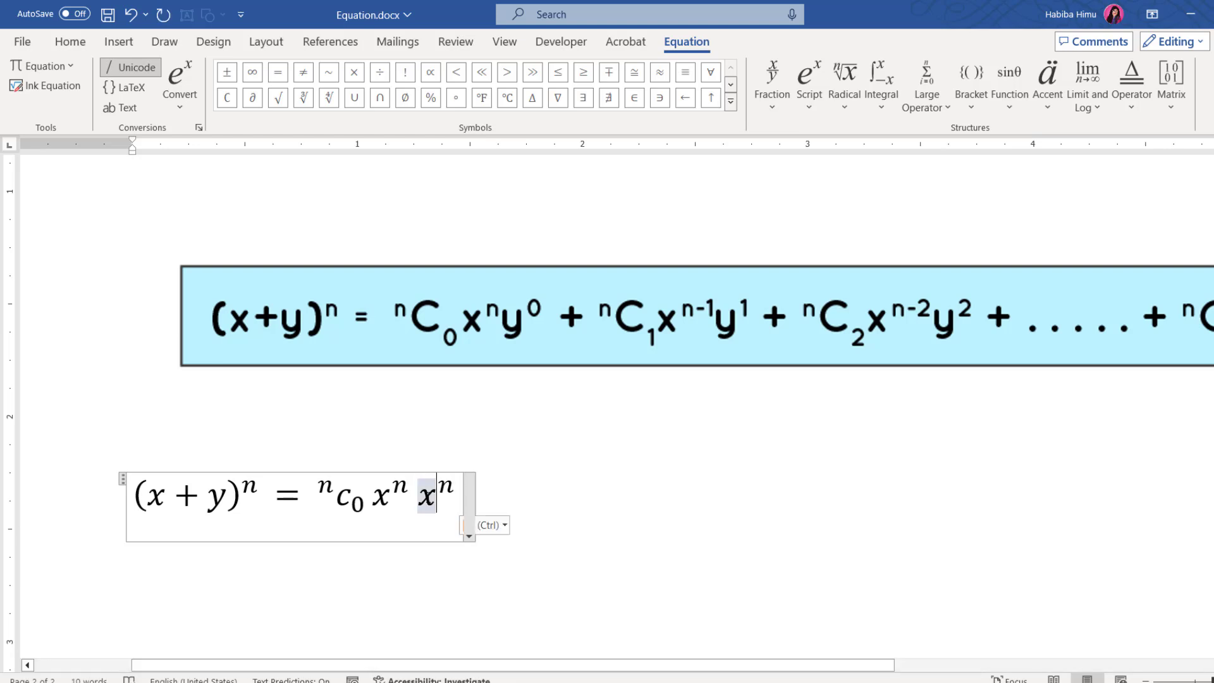
key("BackSpace")
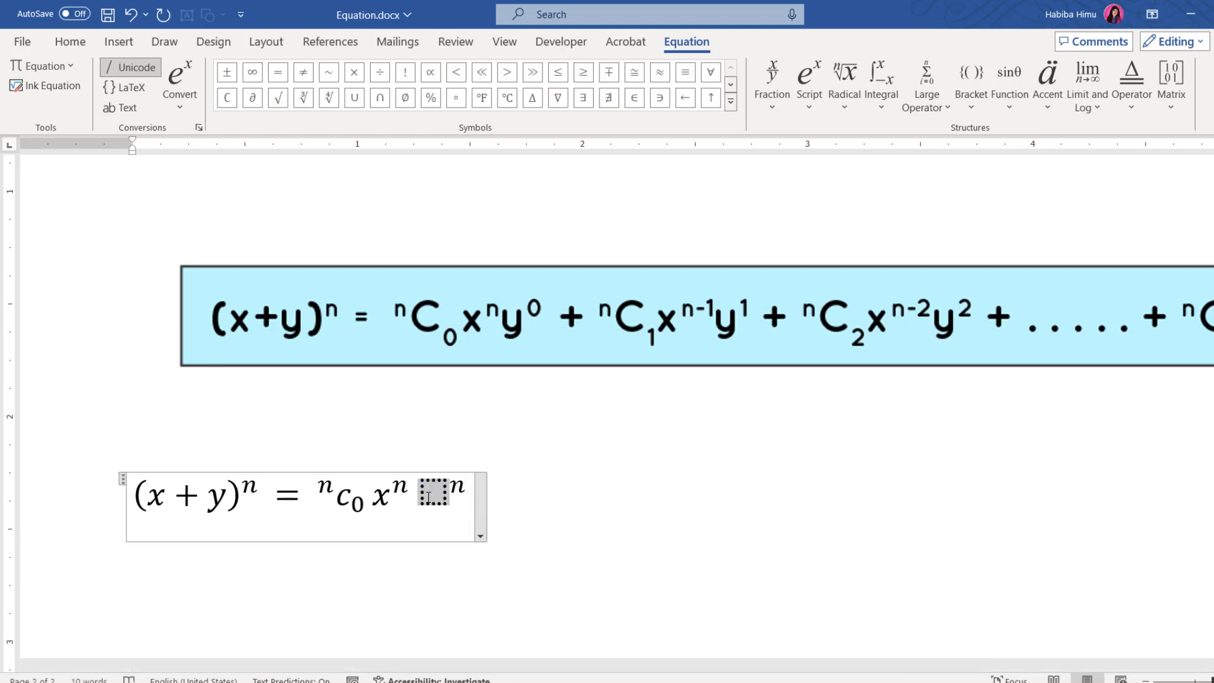
type("y")
left_click(450, 487)
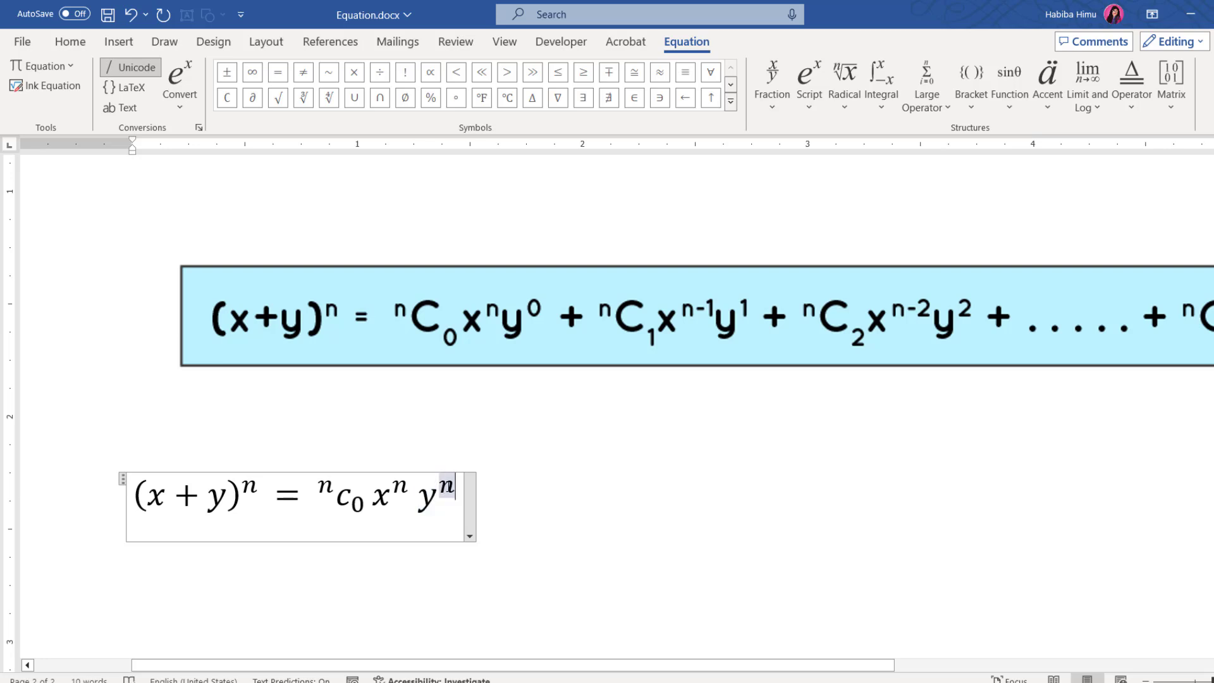
key("BackSpace")
type("0")
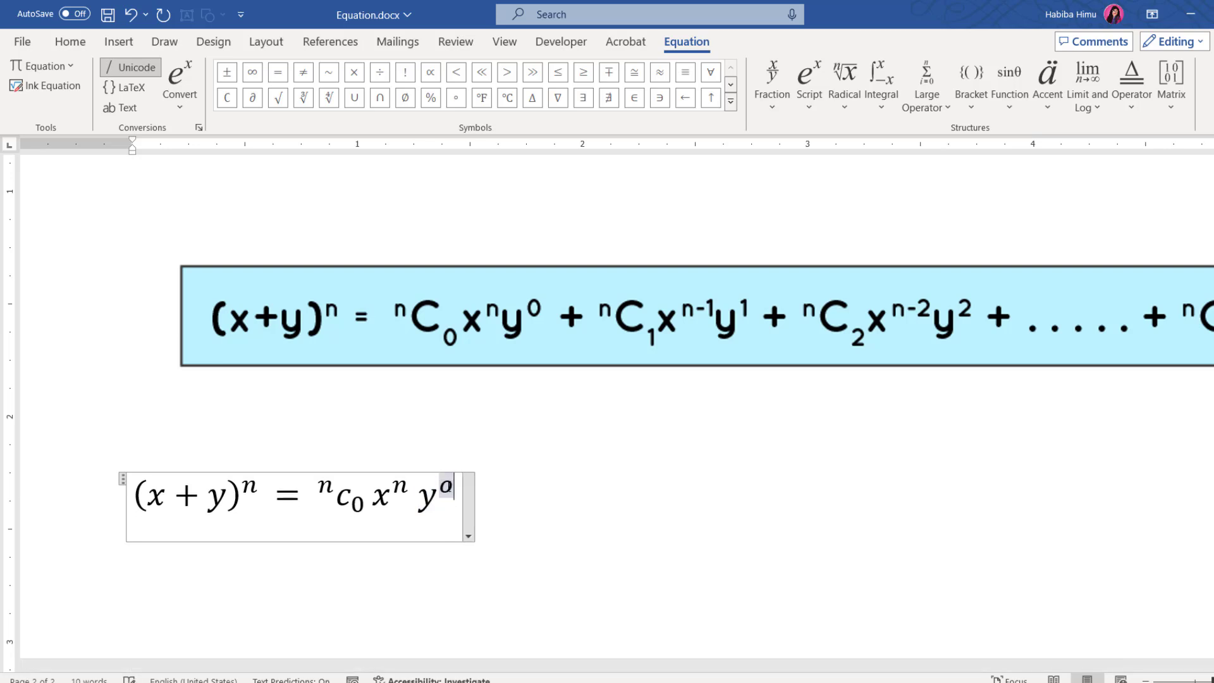
left_click(542, 501)
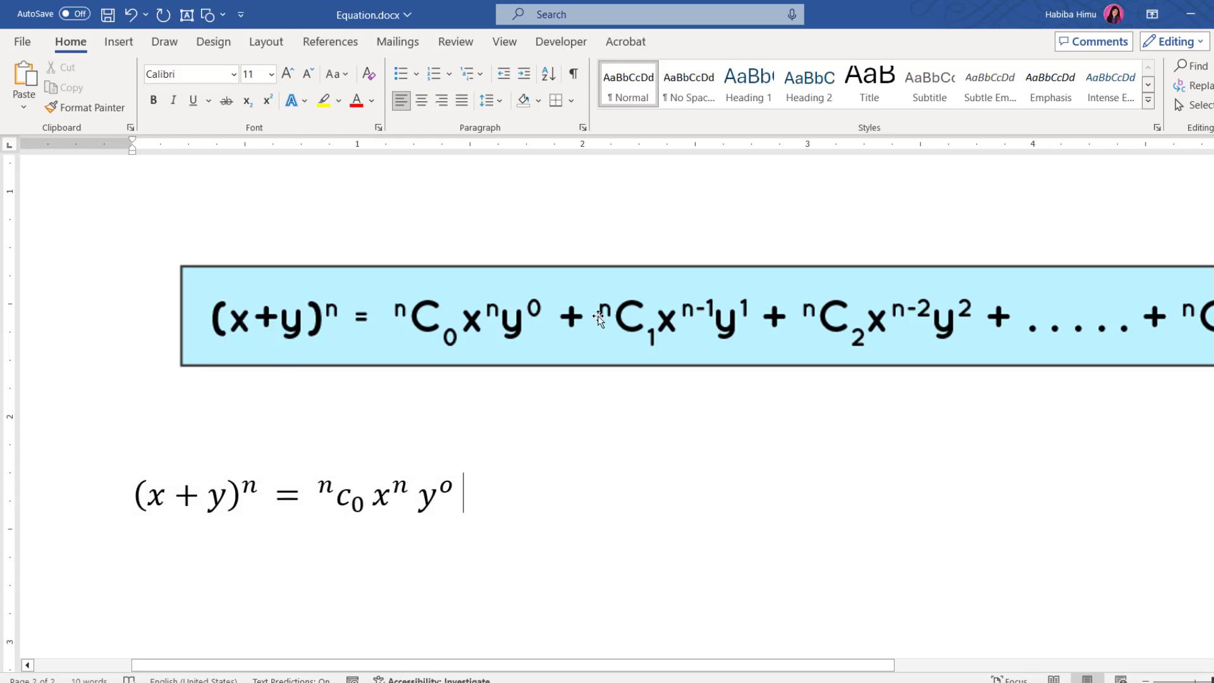
Step: Insert a new blank equation in the empty space below the Riemann sum picture
scroll(619, 507, "down", 8)
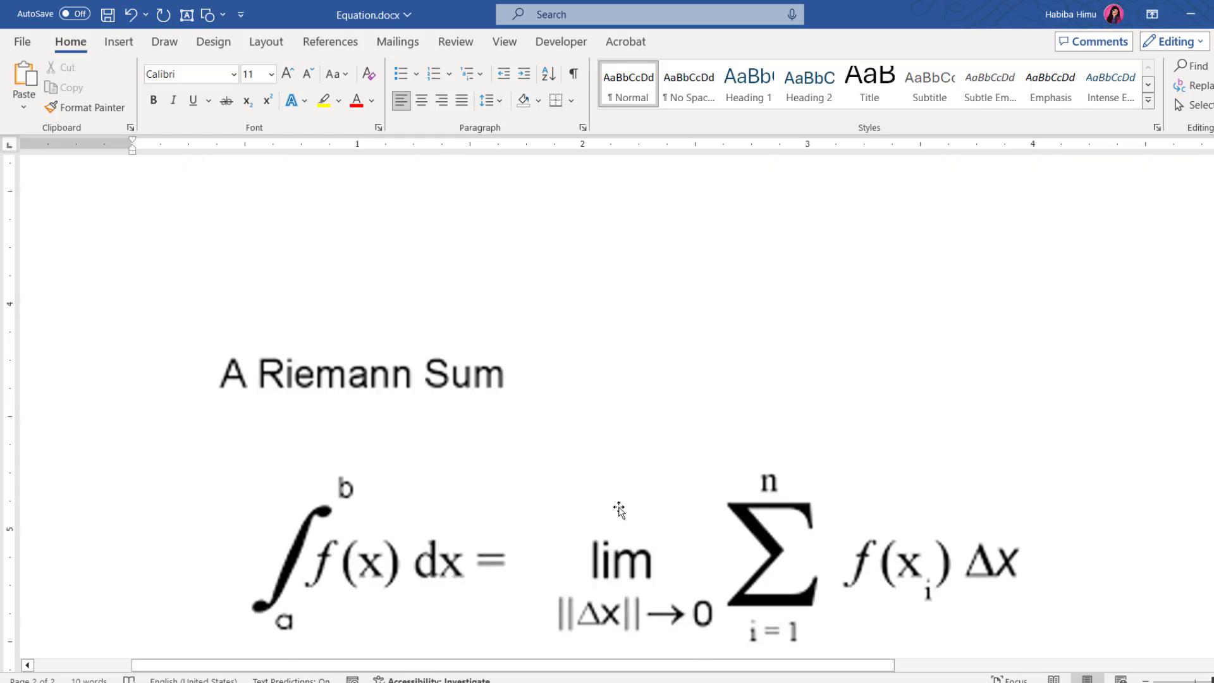
scroll(618, 508, "down", 3)
left_click(556, 377)
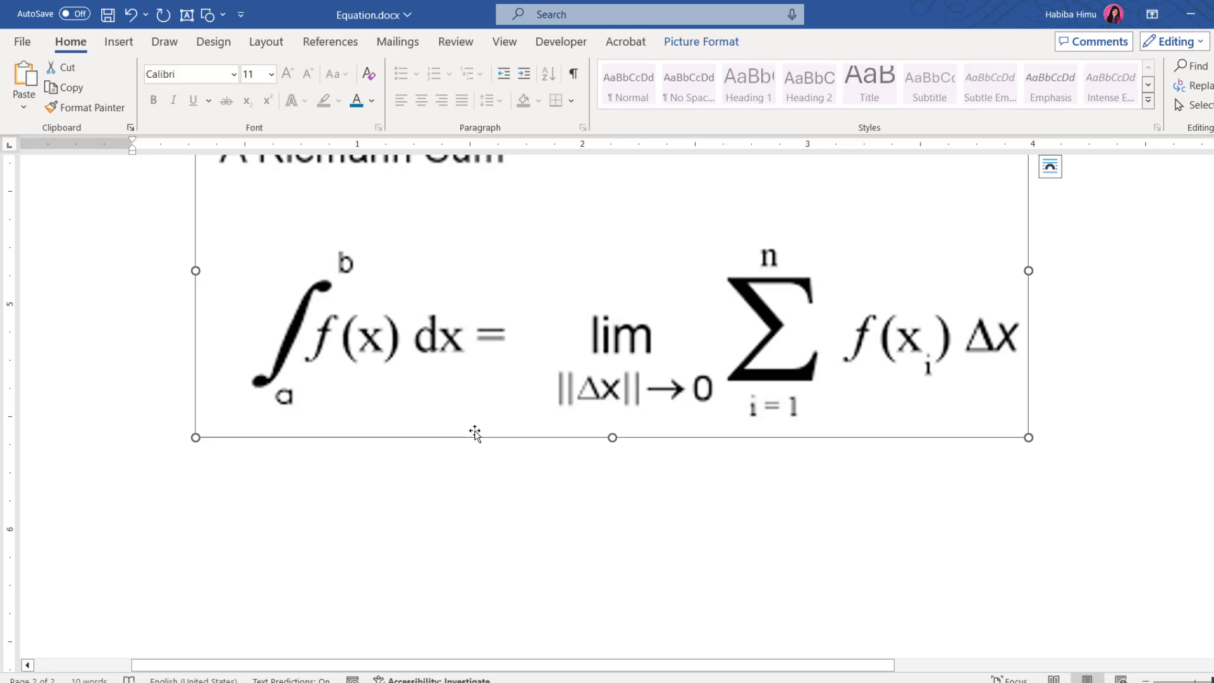
left_click_drag(476, 434, 475, 432)
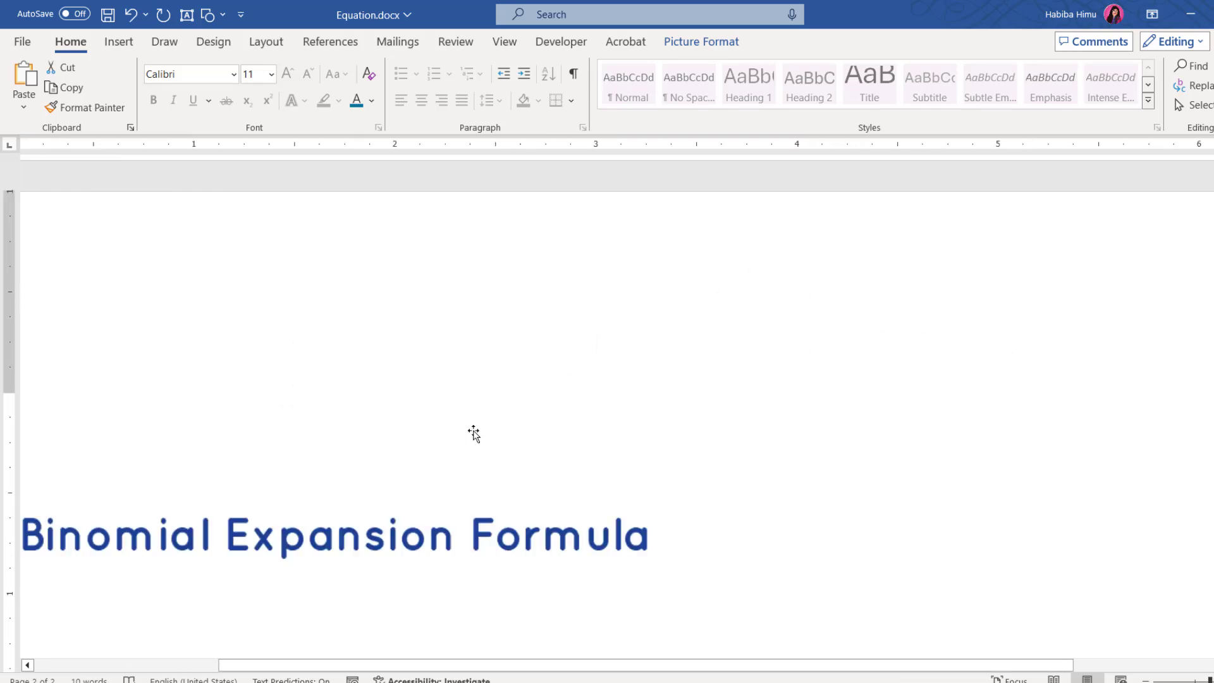
scroll(462, 419, "down", 5)
scroll(465, 423, "down", 4)
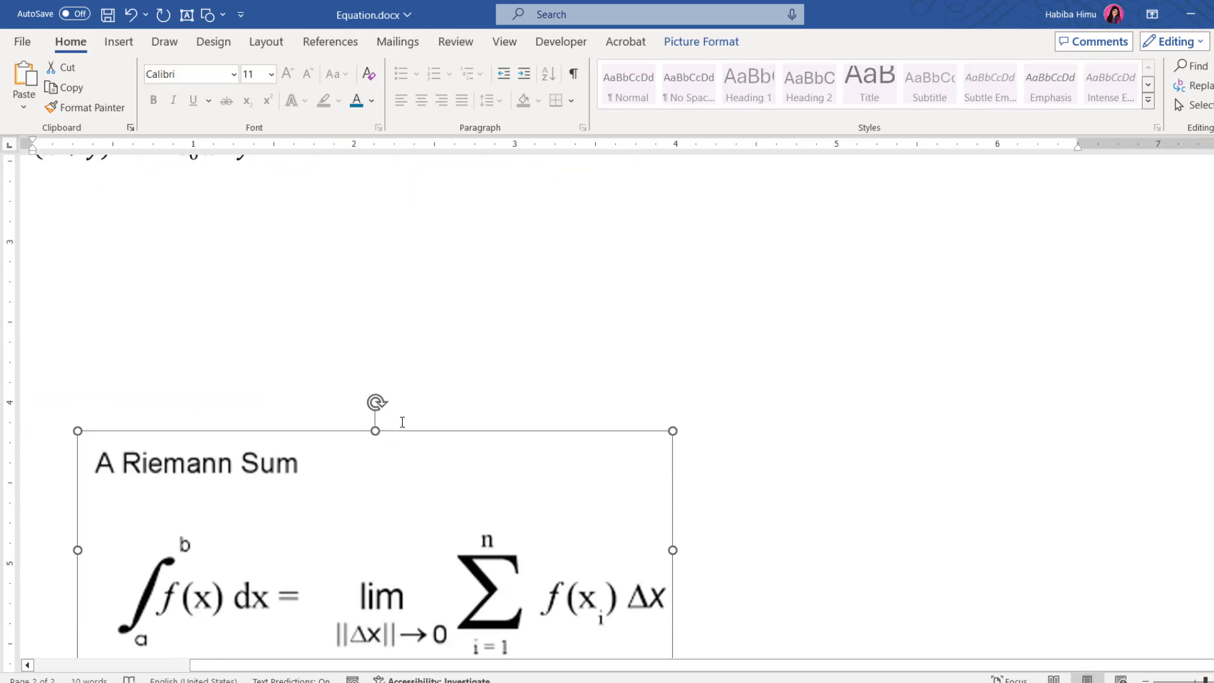
scroll(404, 420, "down", 5)
left_click(122, 352)
scroll(122, 352, "up", 3)
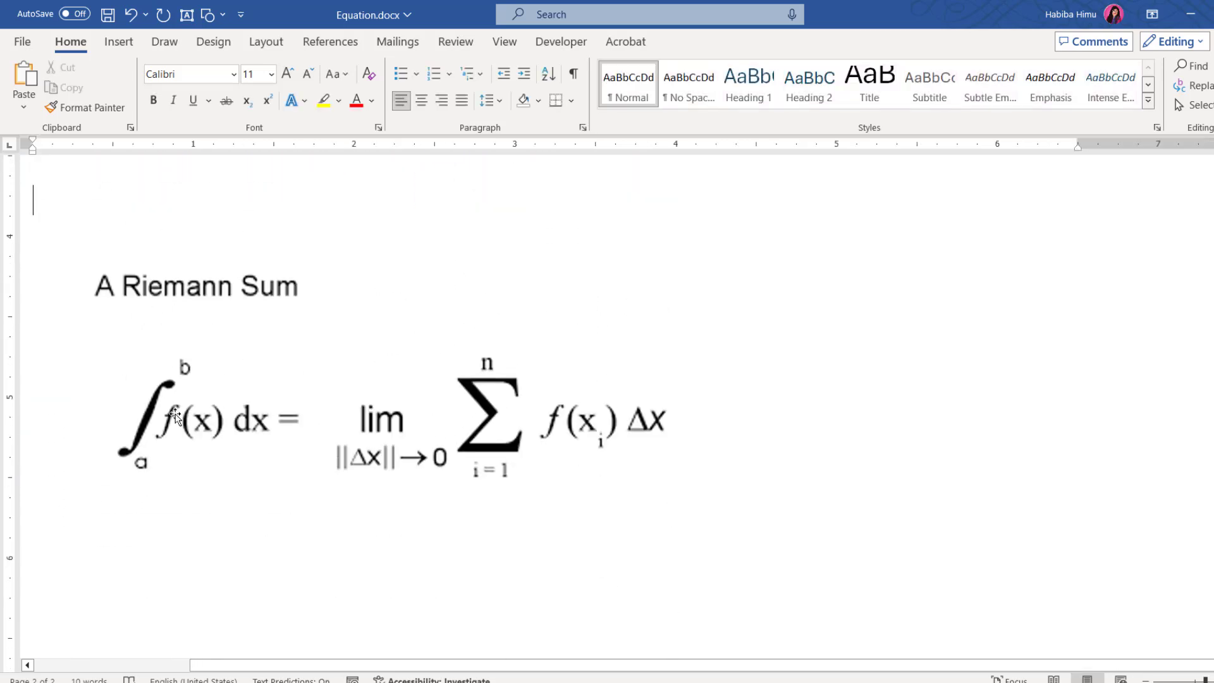
scroll(127, 409, "down", 3)
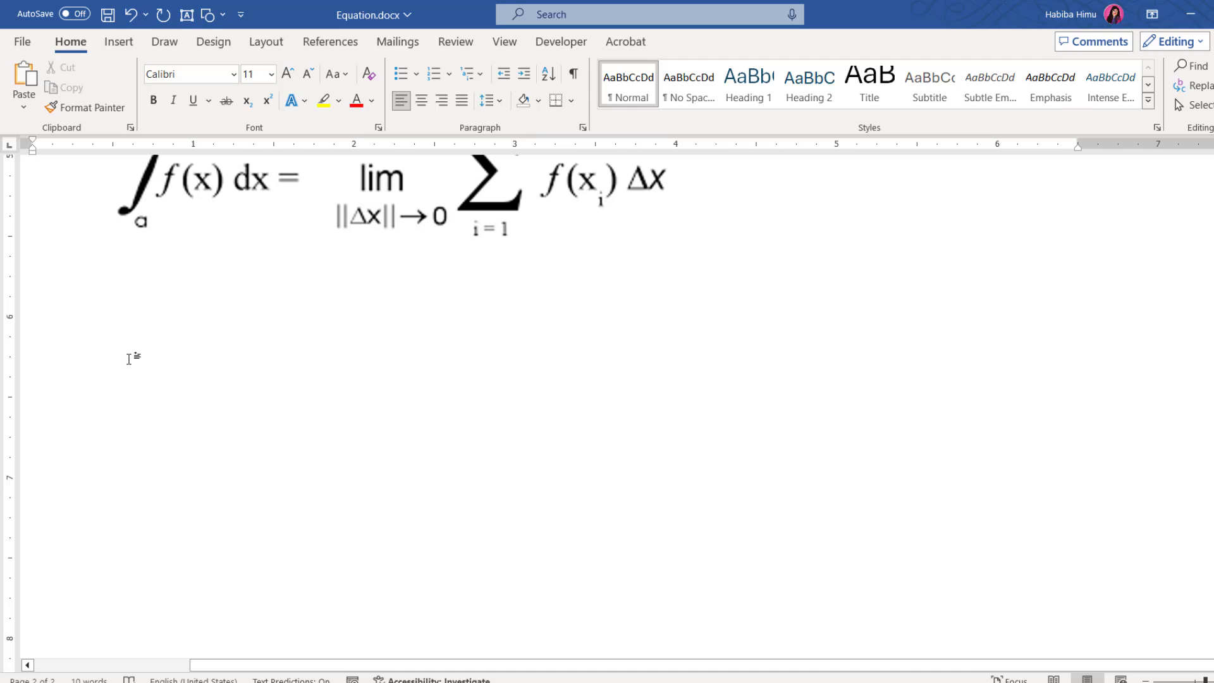
scroll(115, 352, "up", 2)
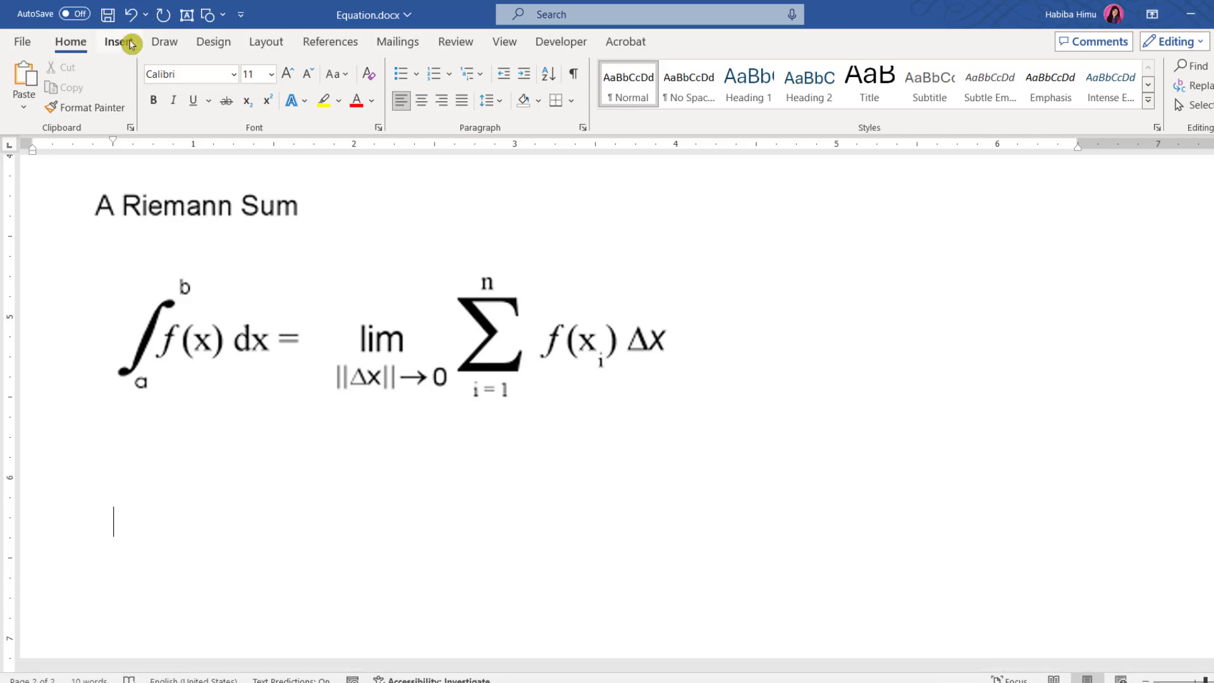
left_click(120, 42)
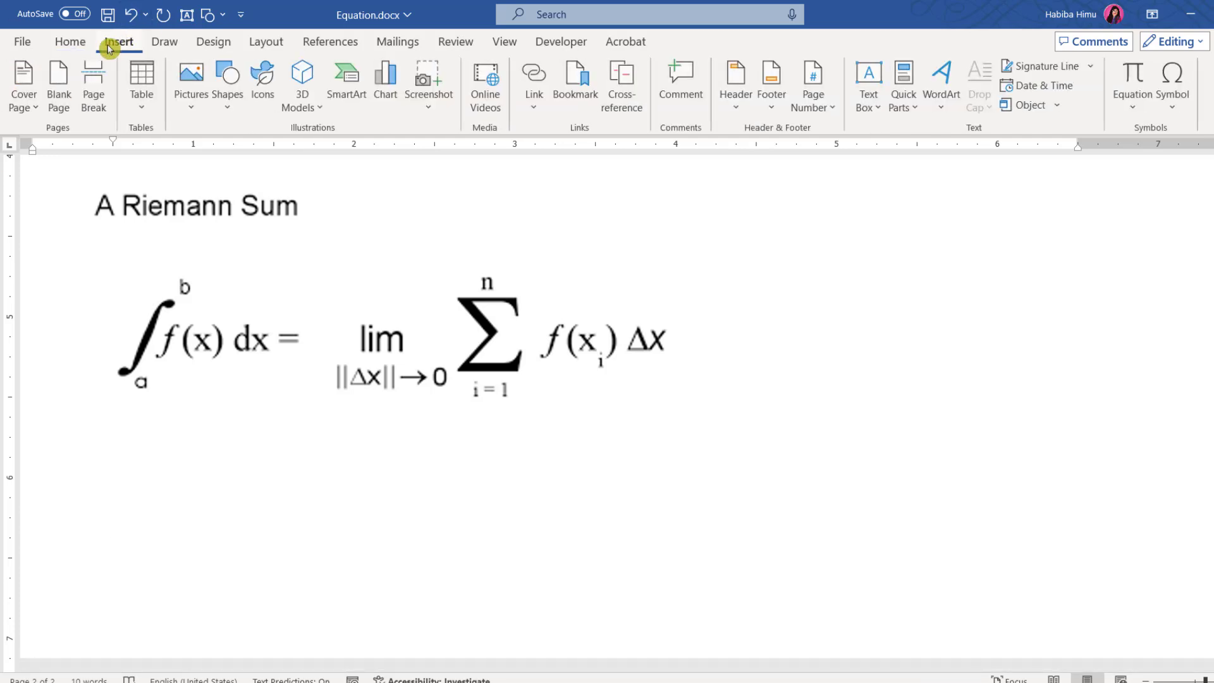
left_click(1135, 106)
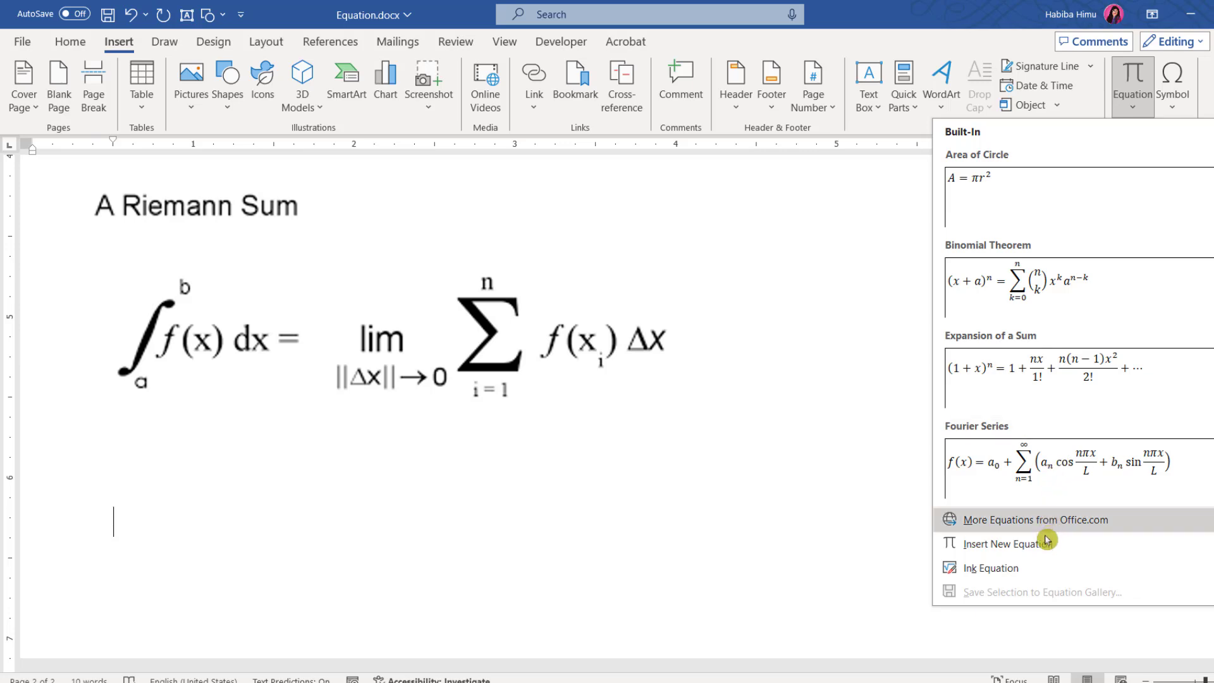
left_click(1045, 552)
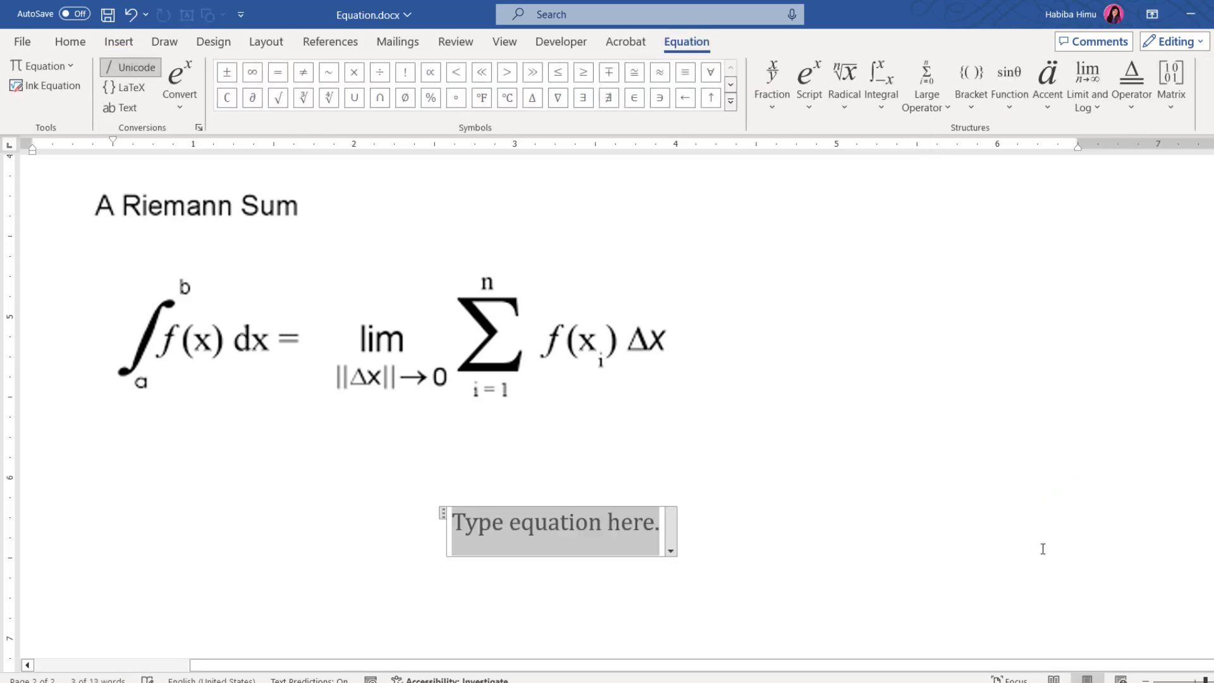
Step: Insert an integral with limits placed above and below the sign, setting the upper limit to b and the lower limit to a
left_click(883, 110)
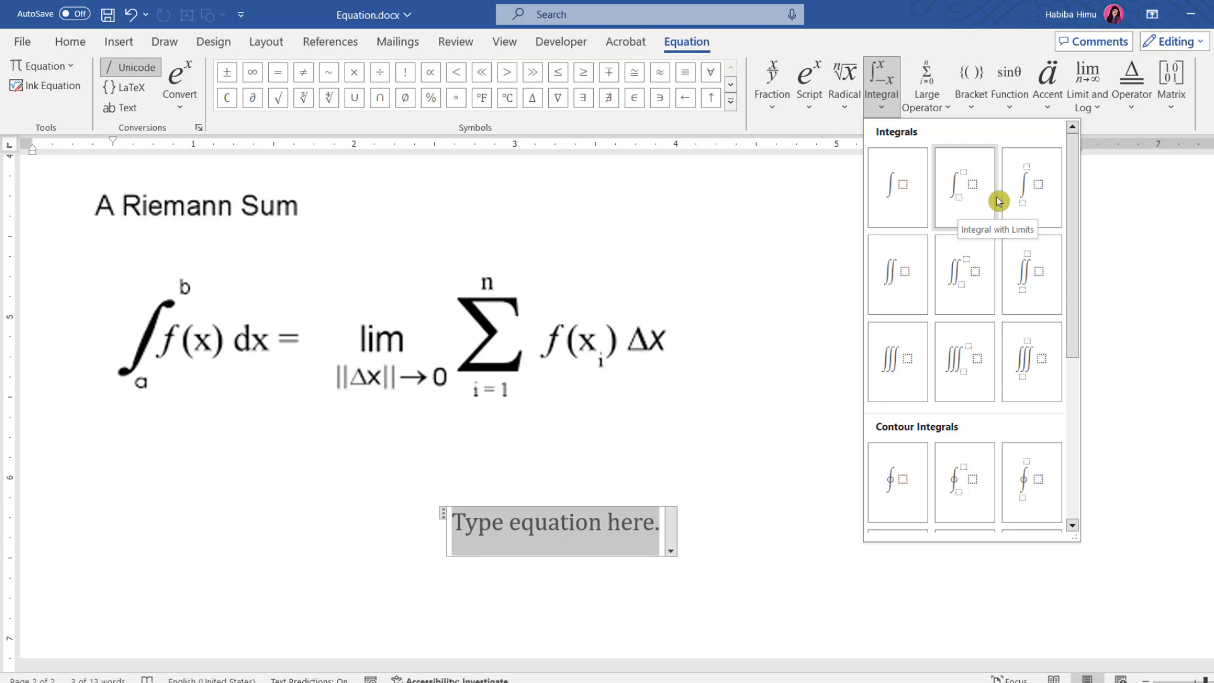
left_click(1038, 203)
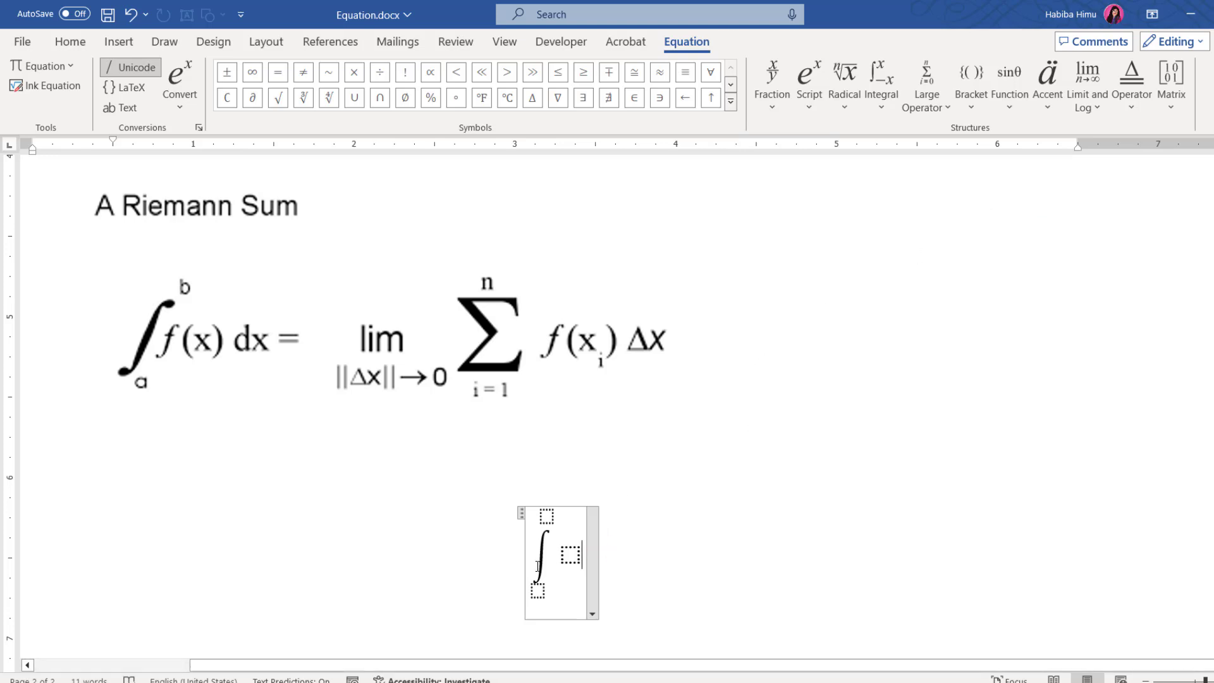
left_click(546, 514)
type("b")
left_click(539, 588)
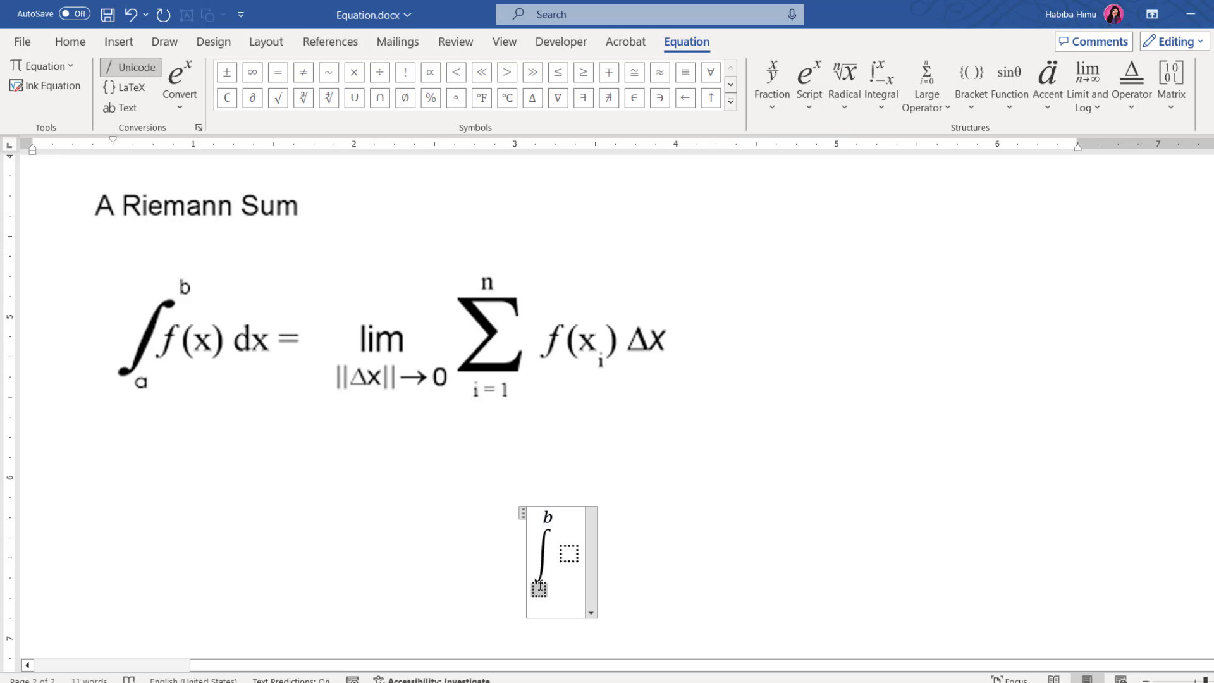
type("a")
Step: Fill the integrand placeholder with f(x)dx followed by an equals sign
left_click(568, 554)
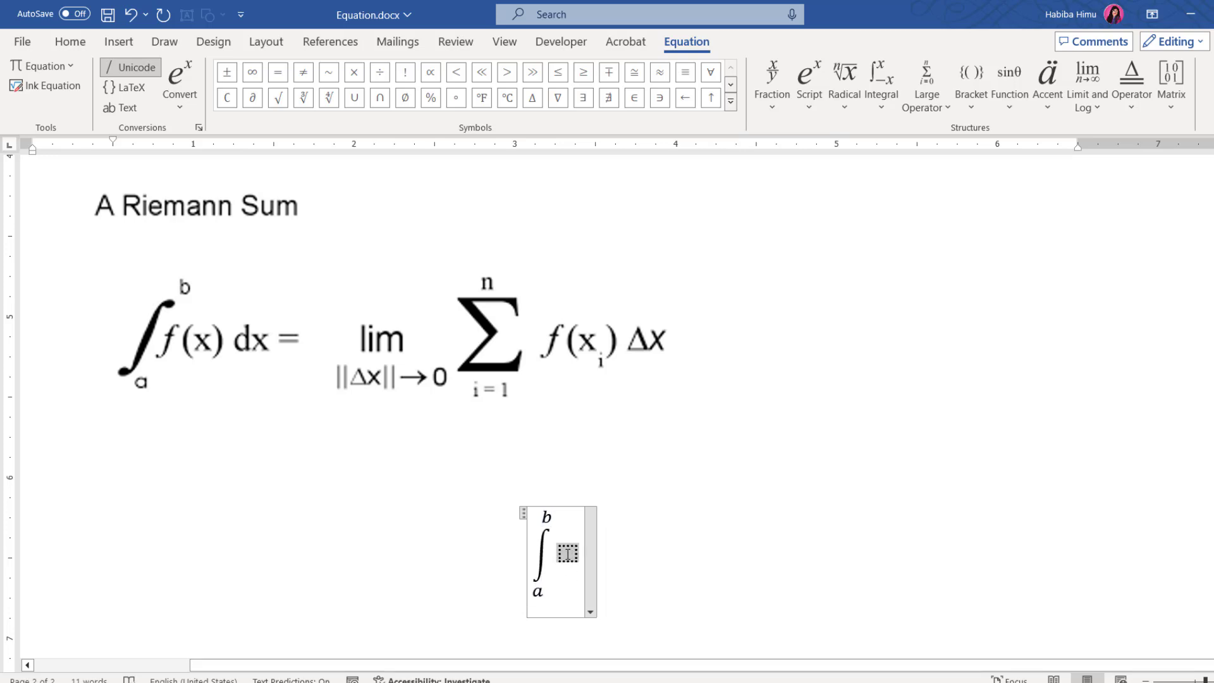
type("f")
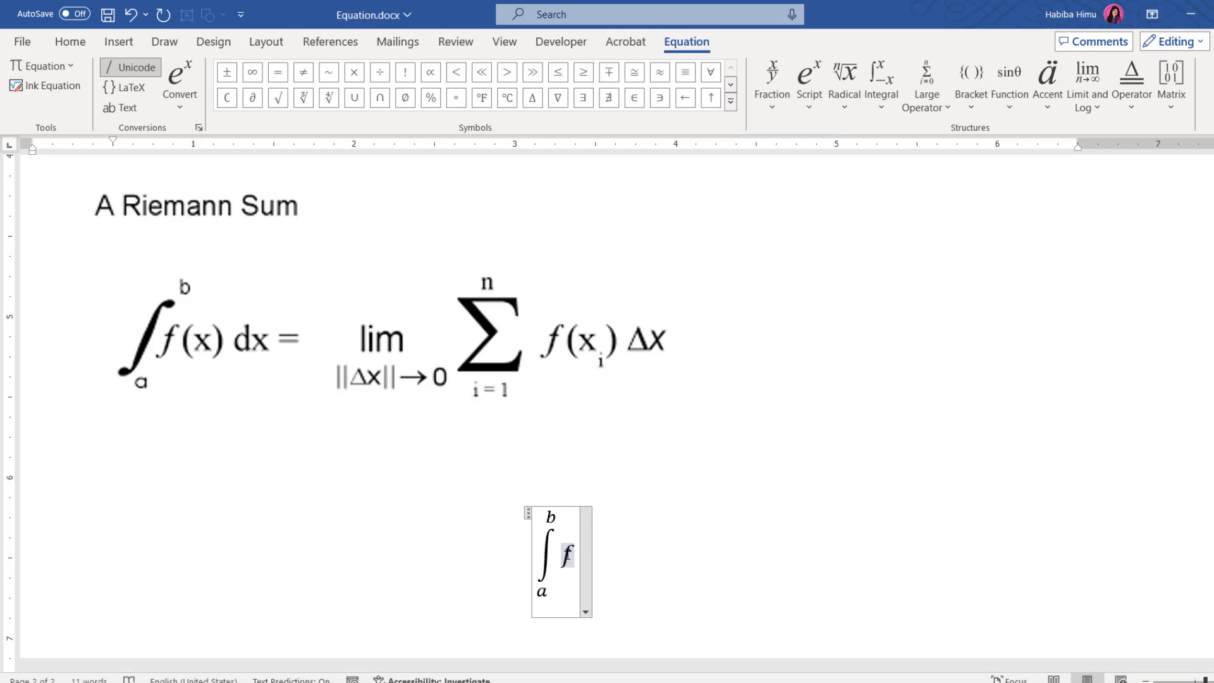
type("(x)")
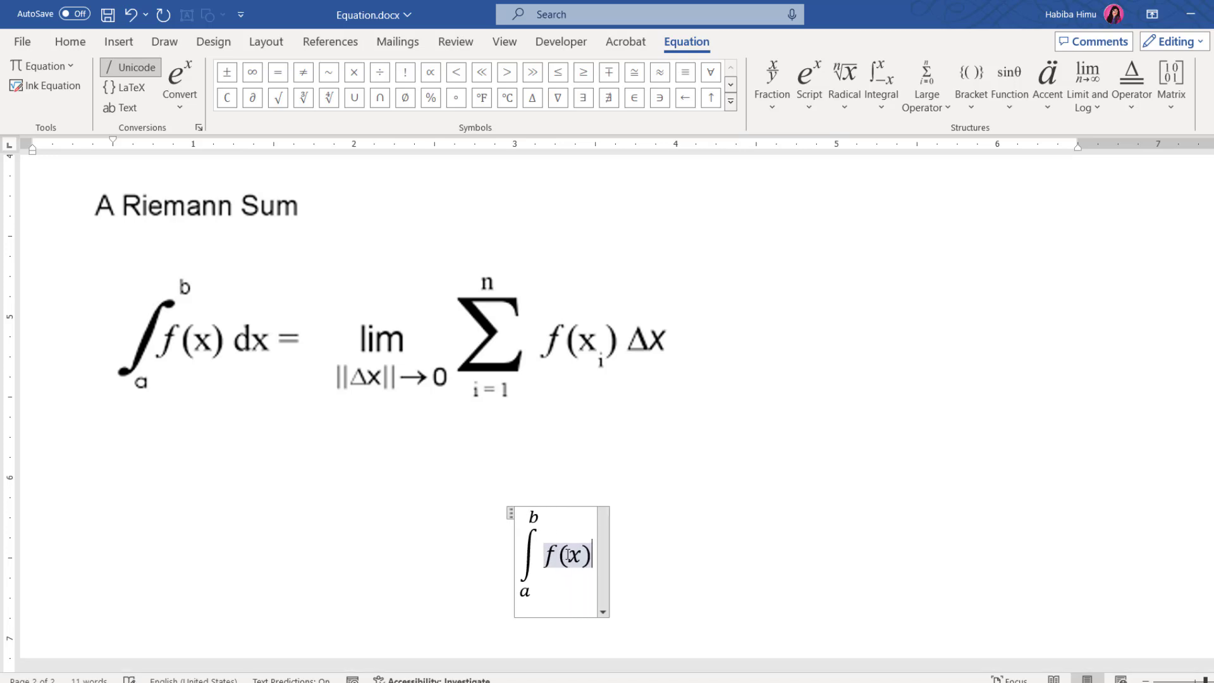
type("dx ")
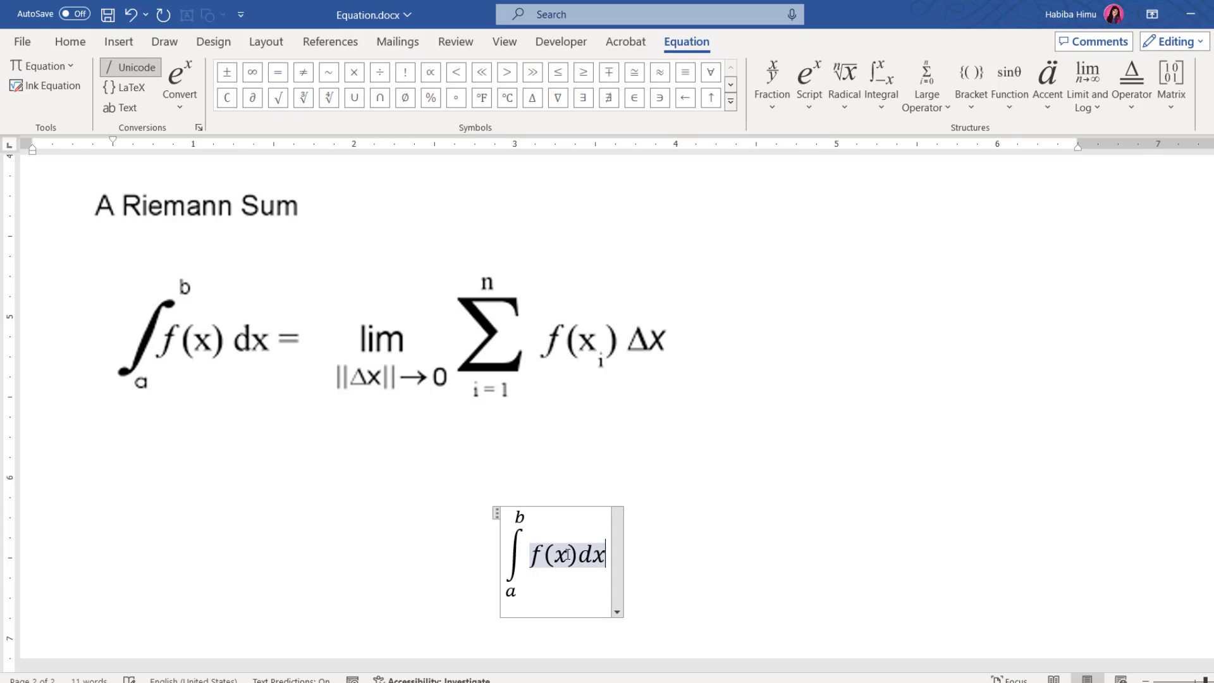
type("=")
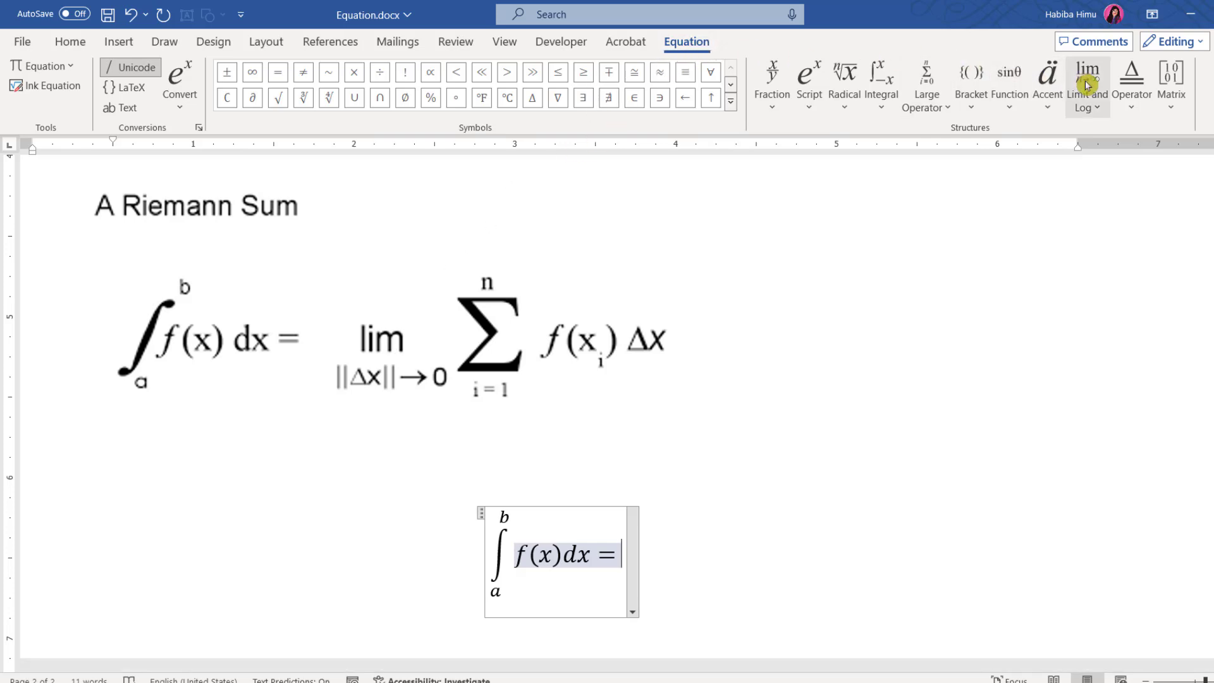
Step: Insert a limit function after the equals sign and select the placeholder beneath lim
left_click(1100, 109)
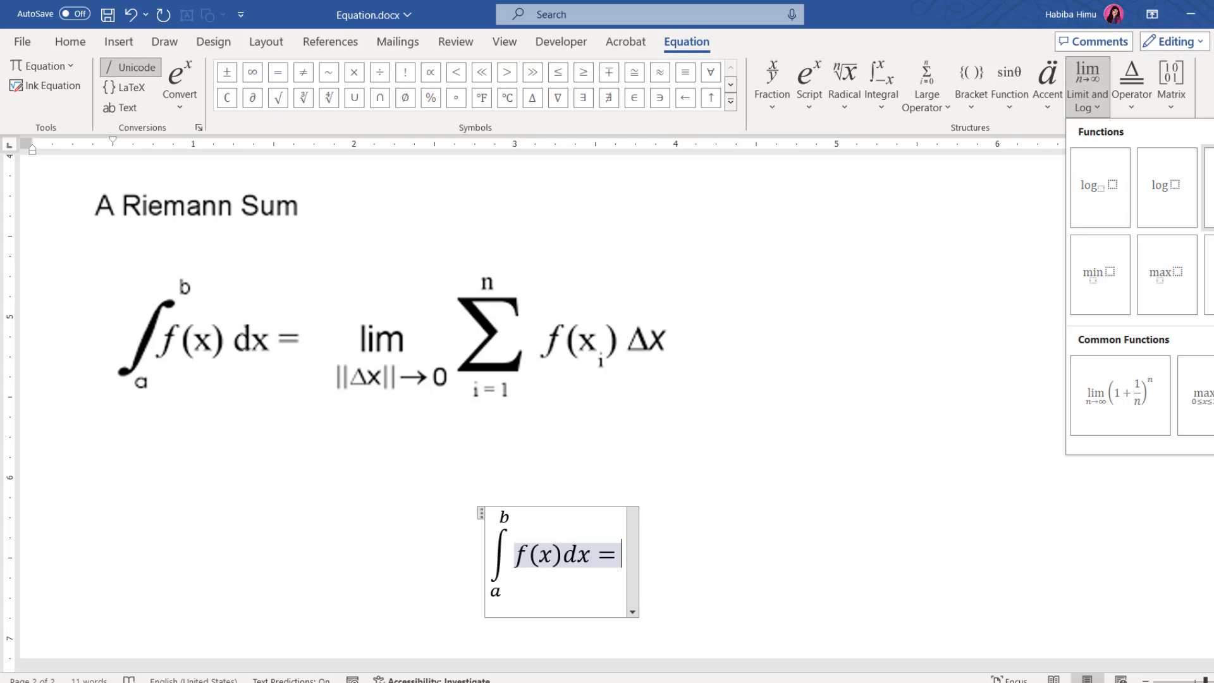
left_click(1208, 187)
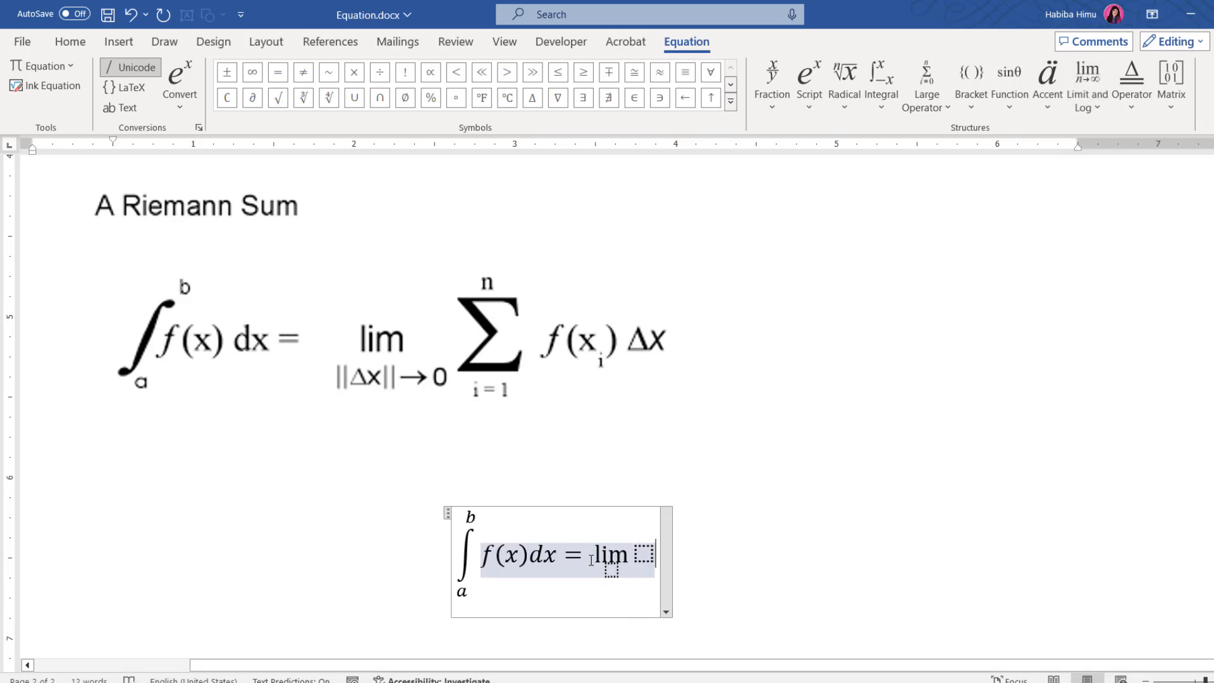
left_click(612, 570)
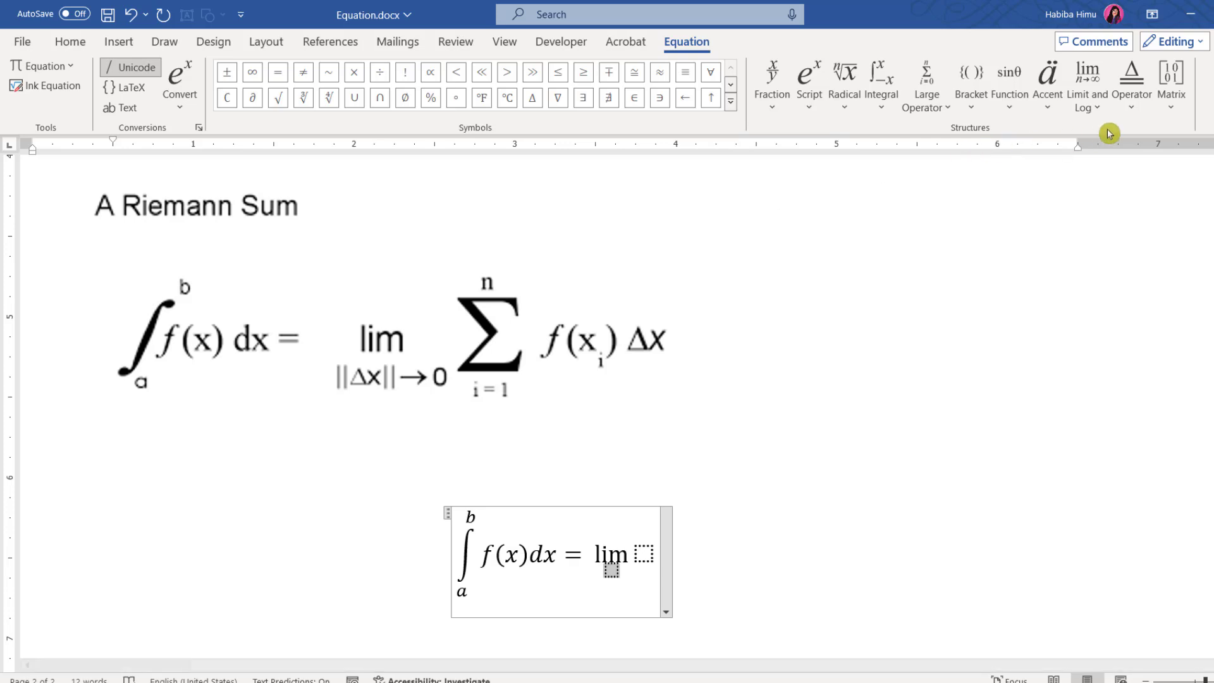
left_click(1134, 110)
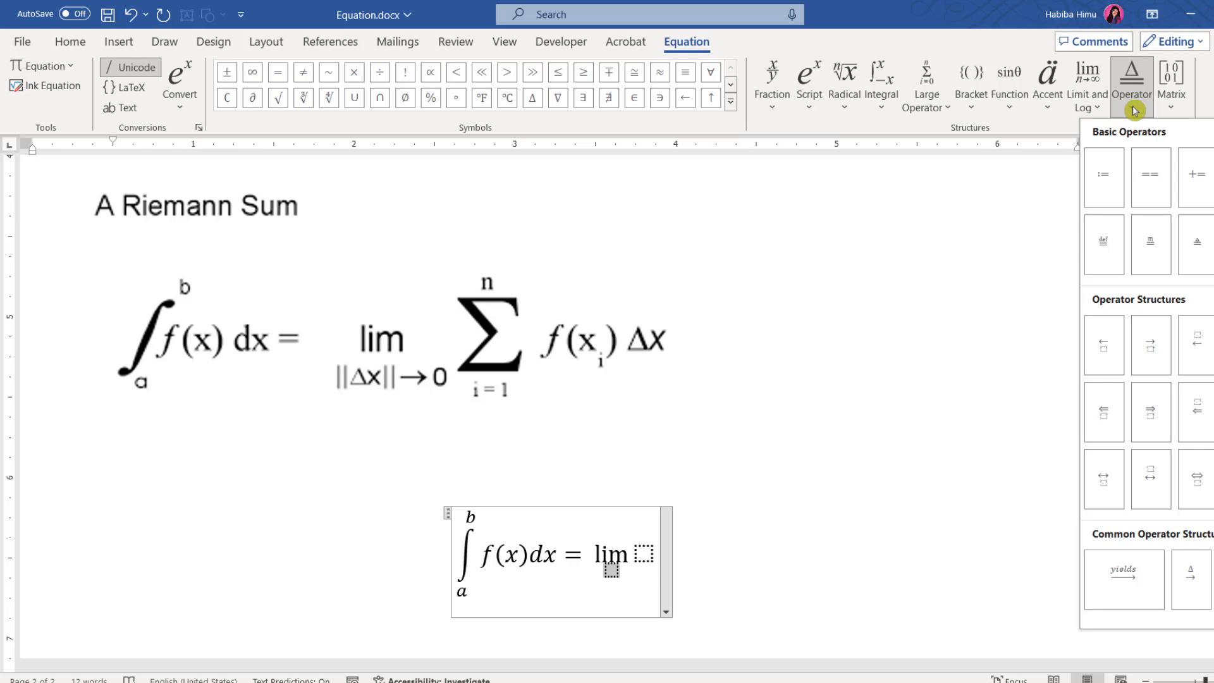
left_click(977, 111)
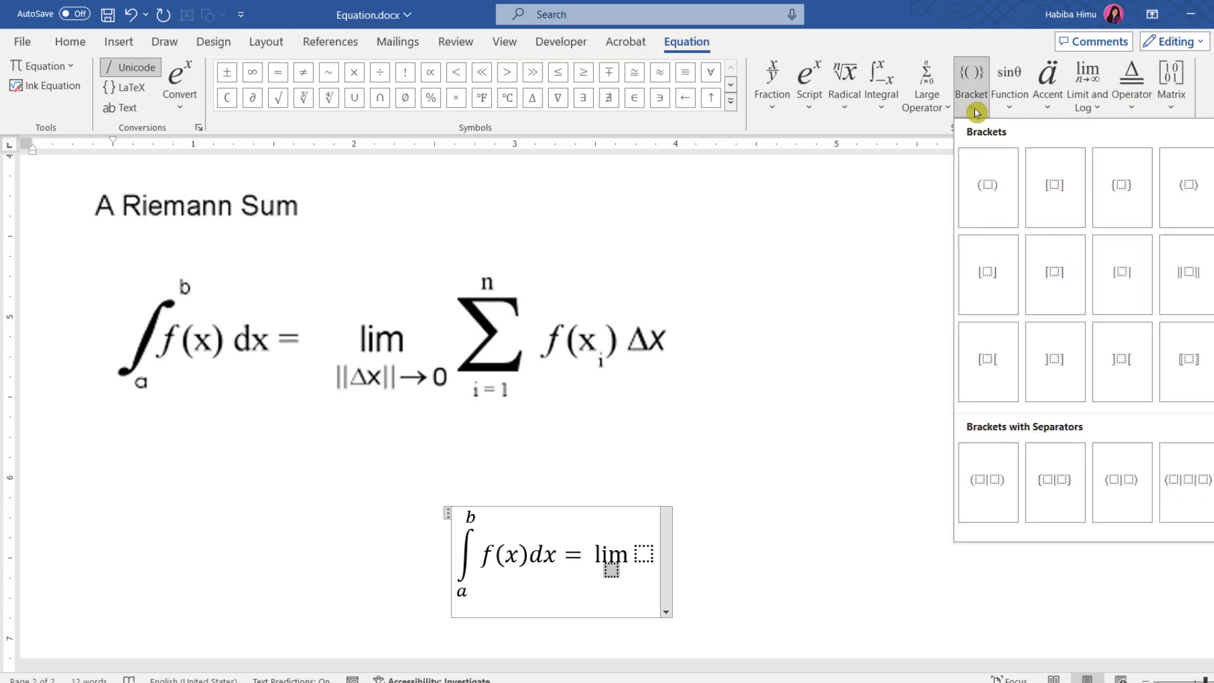
left_click(1126, 110)
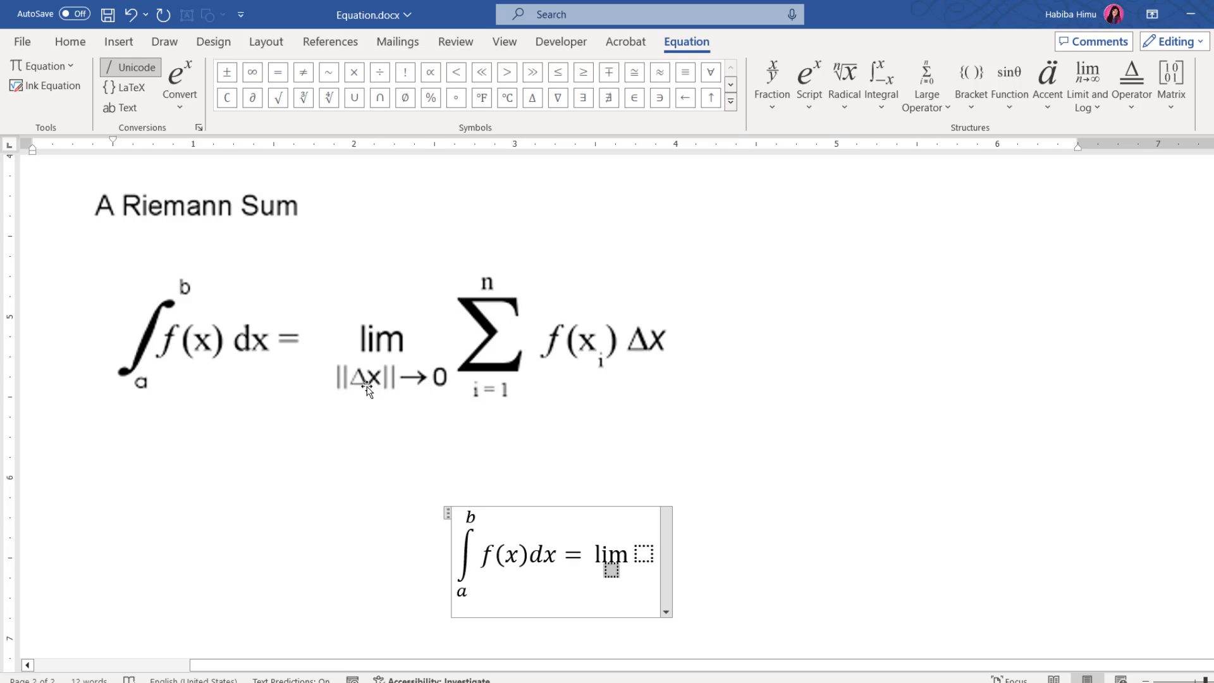
left_click(879, 111)
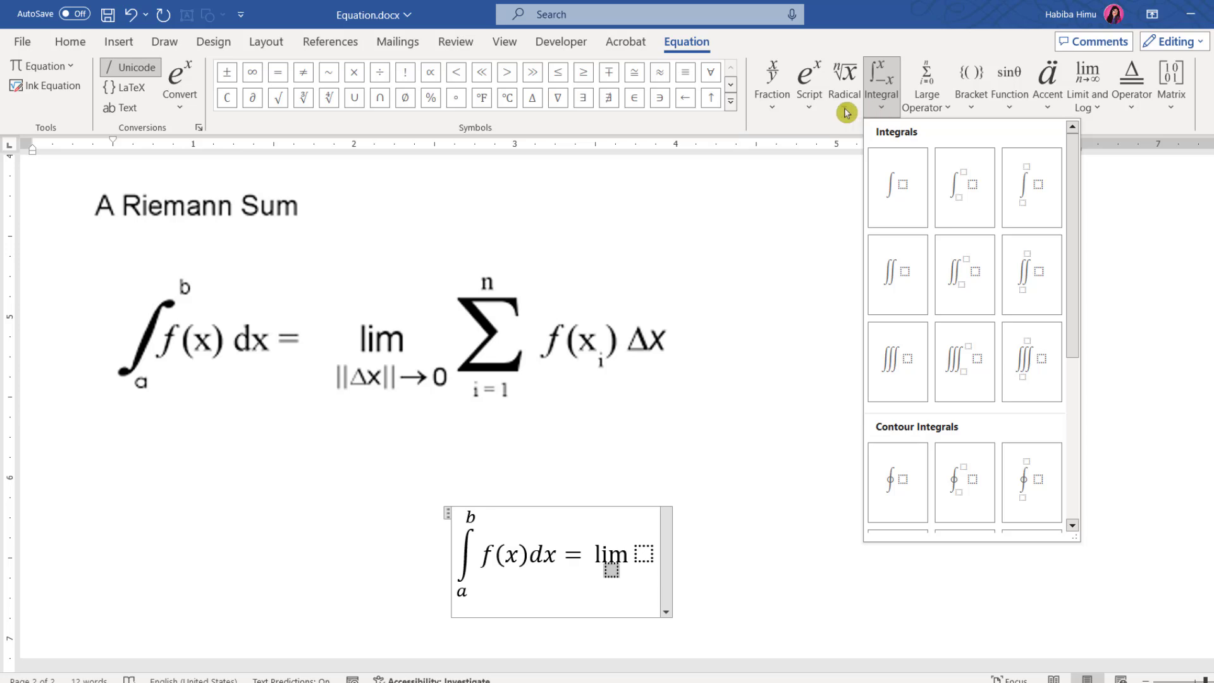
left_click(948, 109)
Step: Insert double-vertical-bar brackets in the placeholder beneath lim and fill them with Δx
left_click(972, 111)
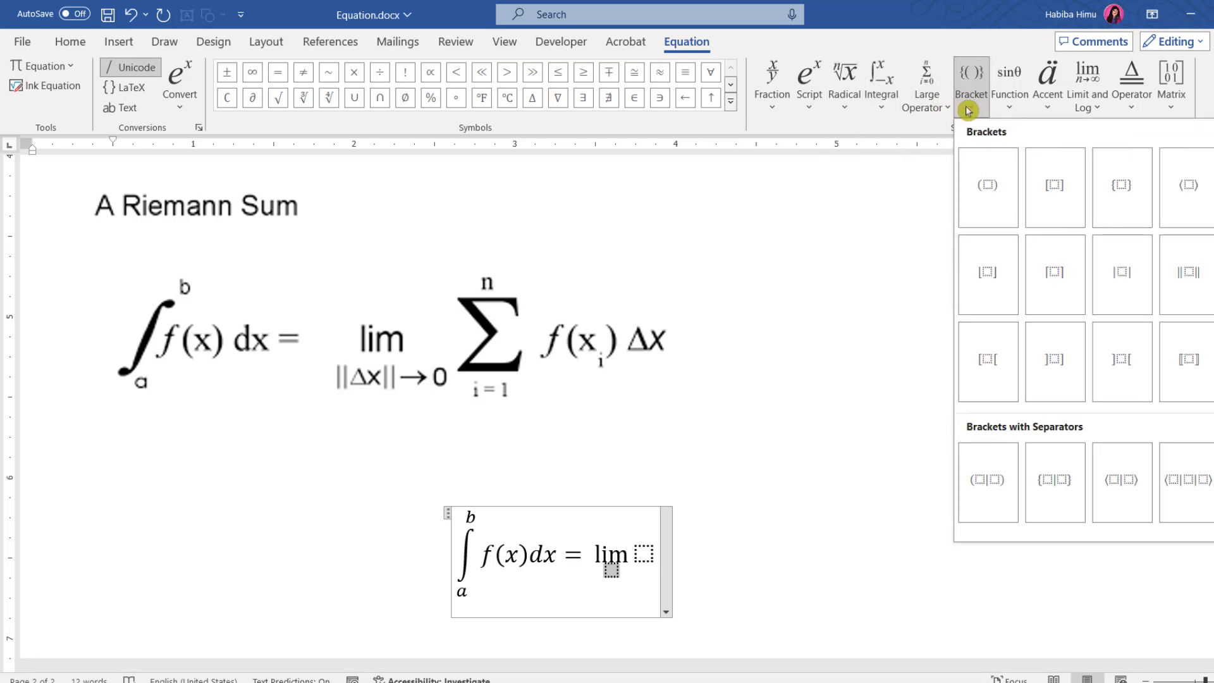
left_click(1190, 290)
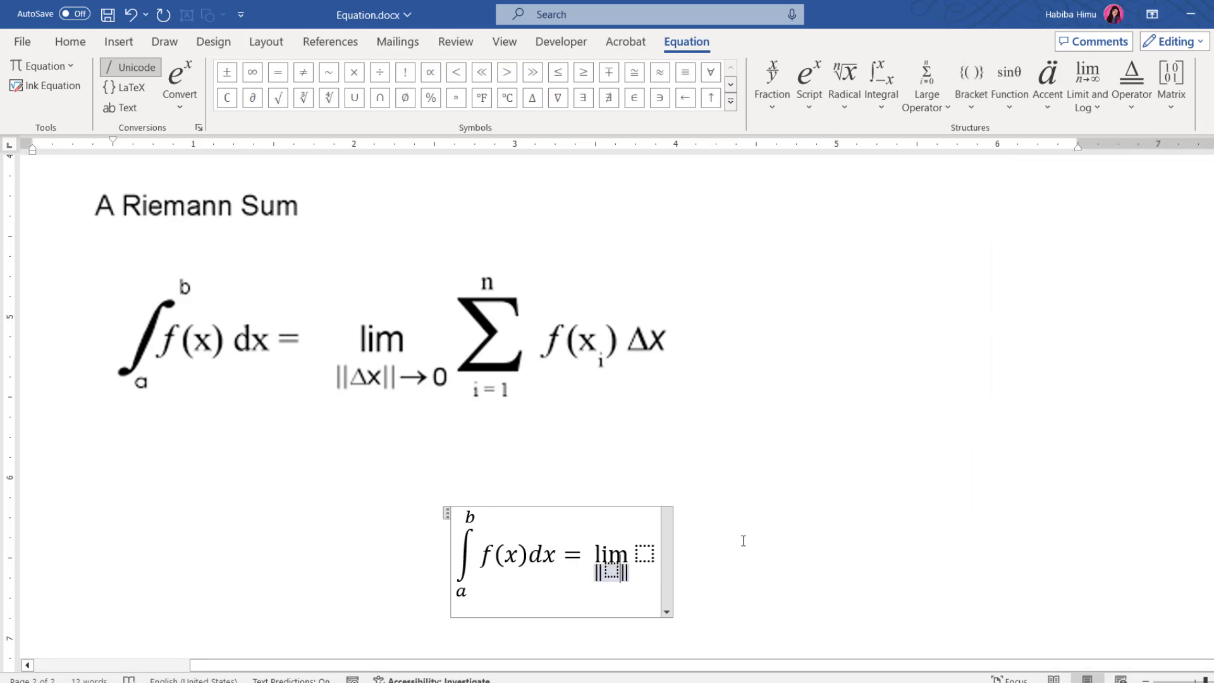
left_click(611, 570)
left_click(732, 101)
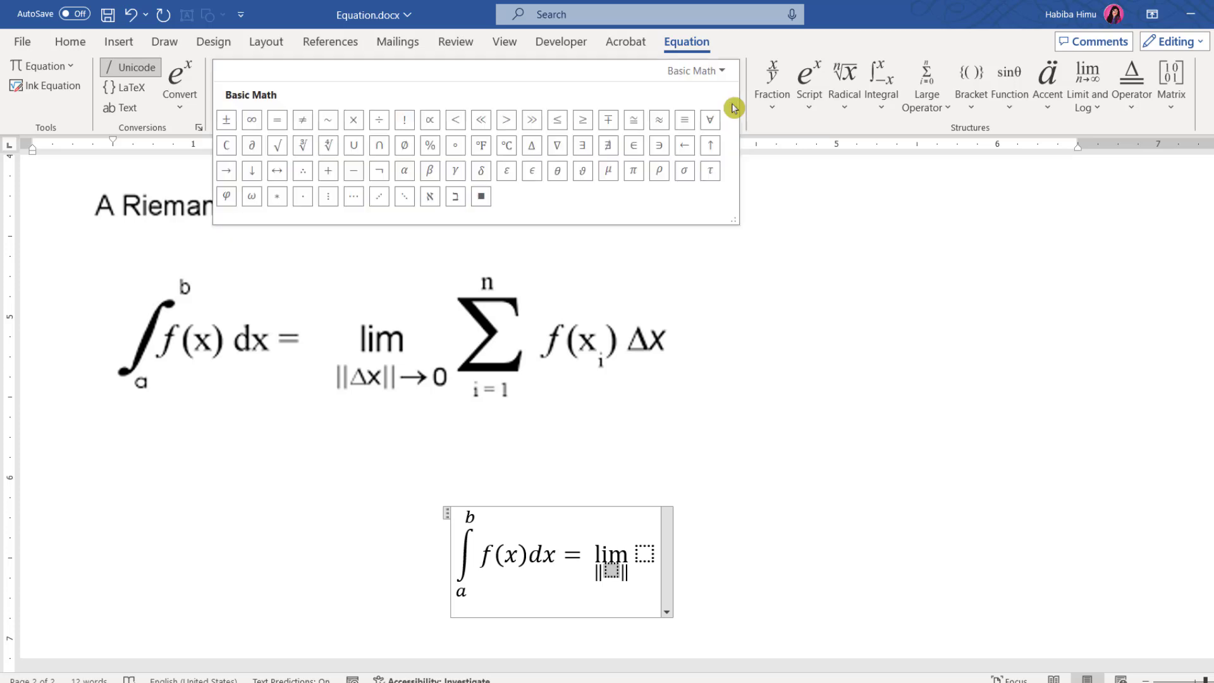
left_click(534, 147)
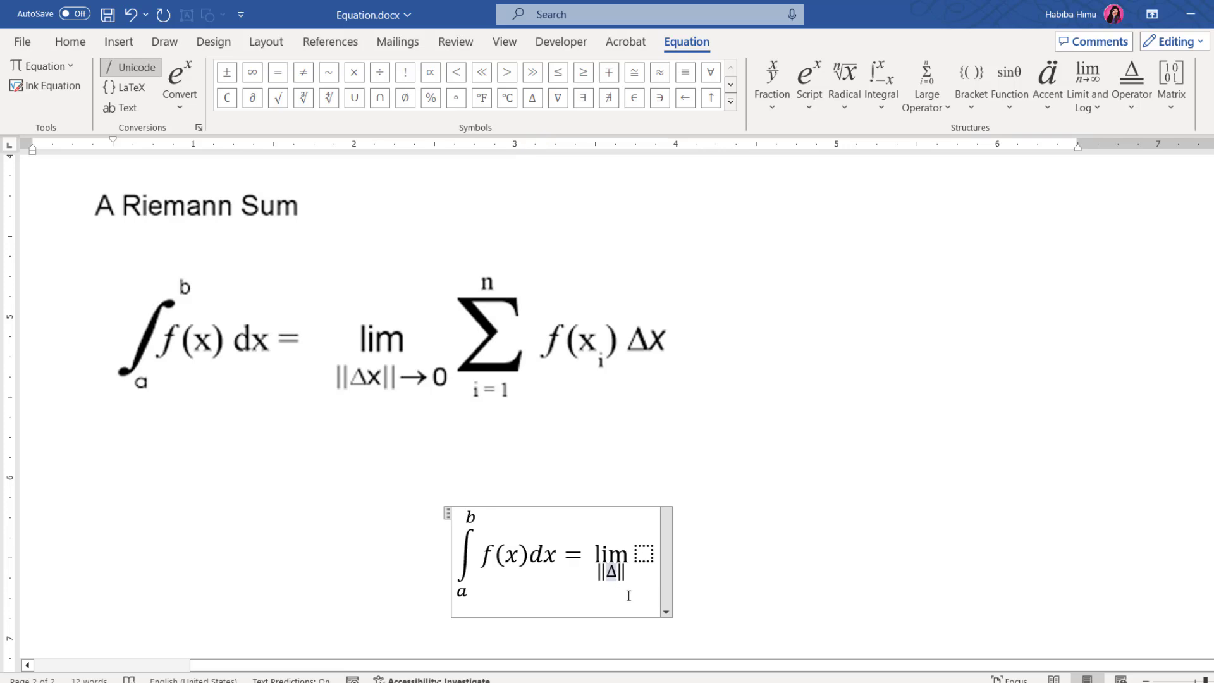
type("x")
Step: Add a rightwards arrow and 0 after the closing double bar beneath lim
left_click(632, 572)
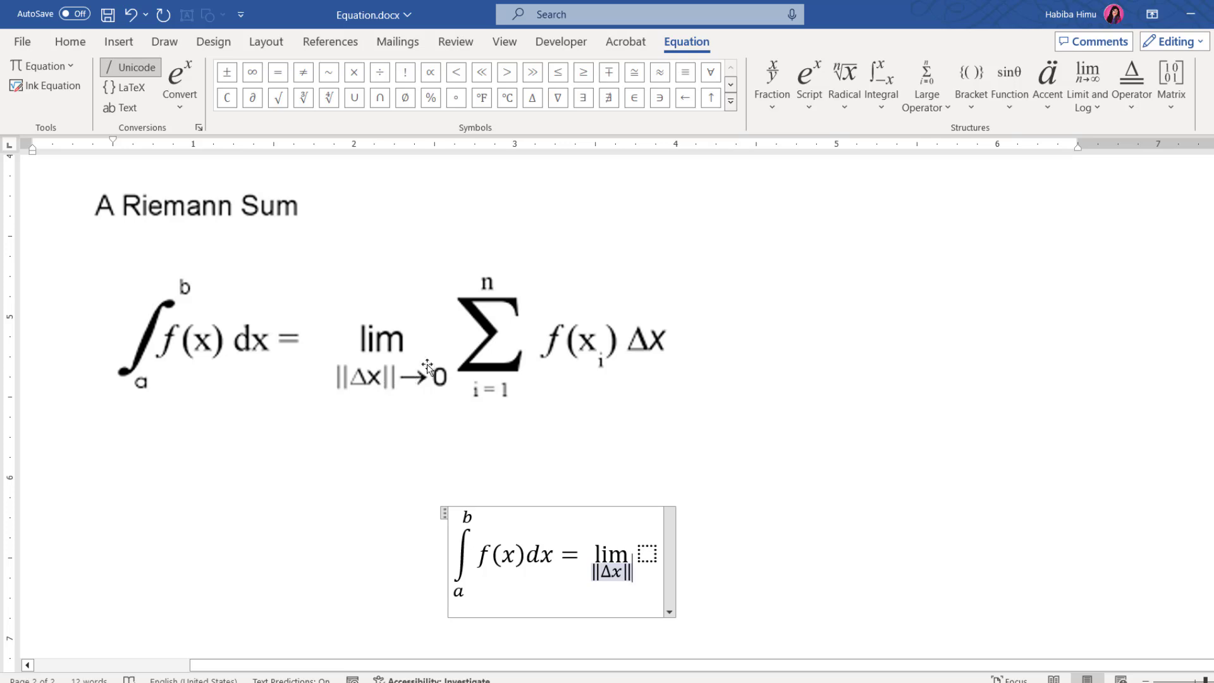
left_click(731, 101)
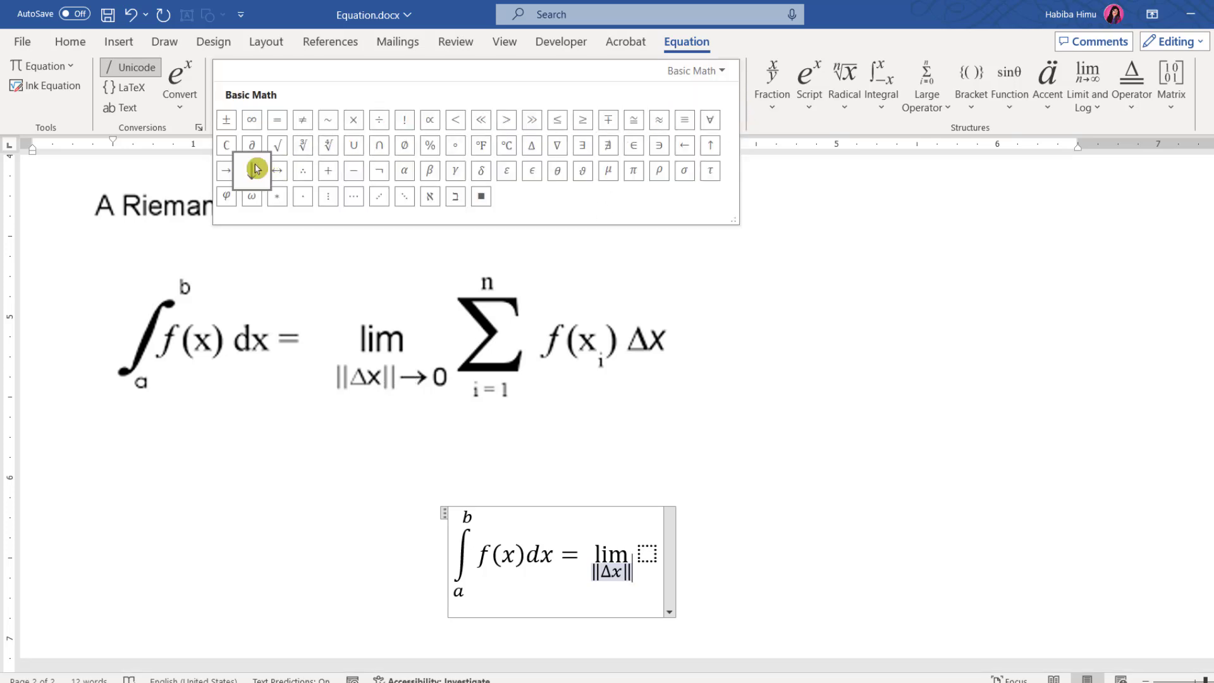
left_click(231, 174)
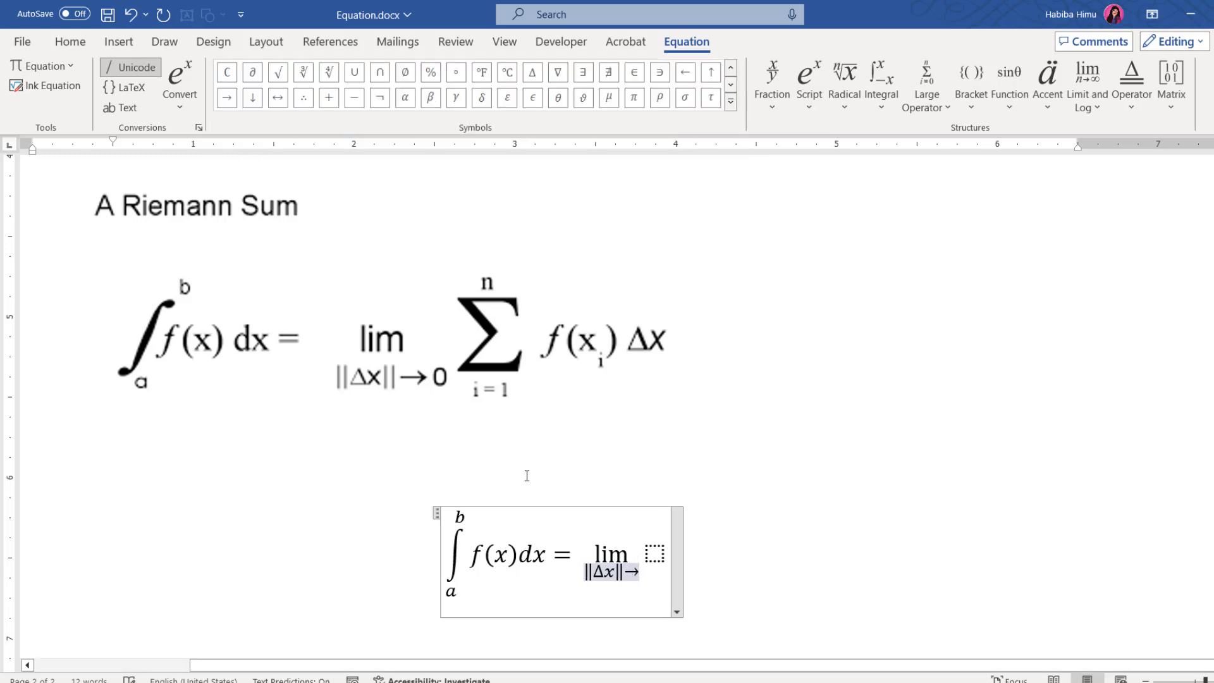
type("0")
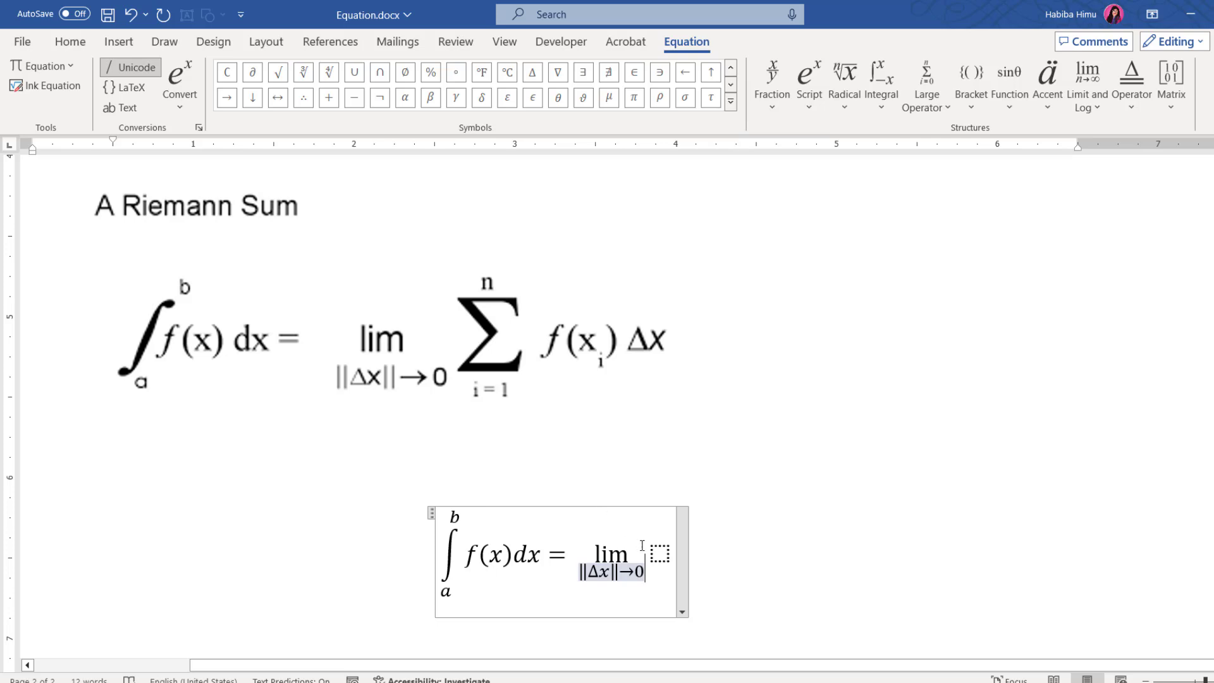
Step: Insert a summation with limits above and below the sigma in the empty placeholder after lim
left_click(660, 554)
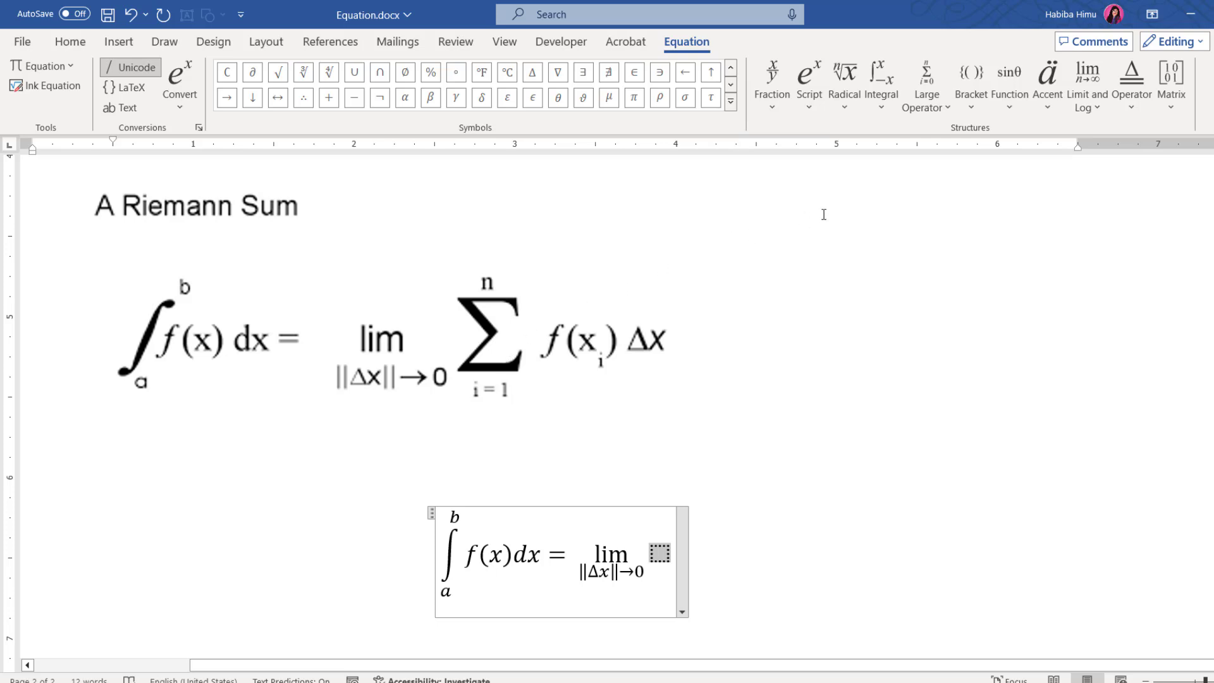
left_click(949, 111)
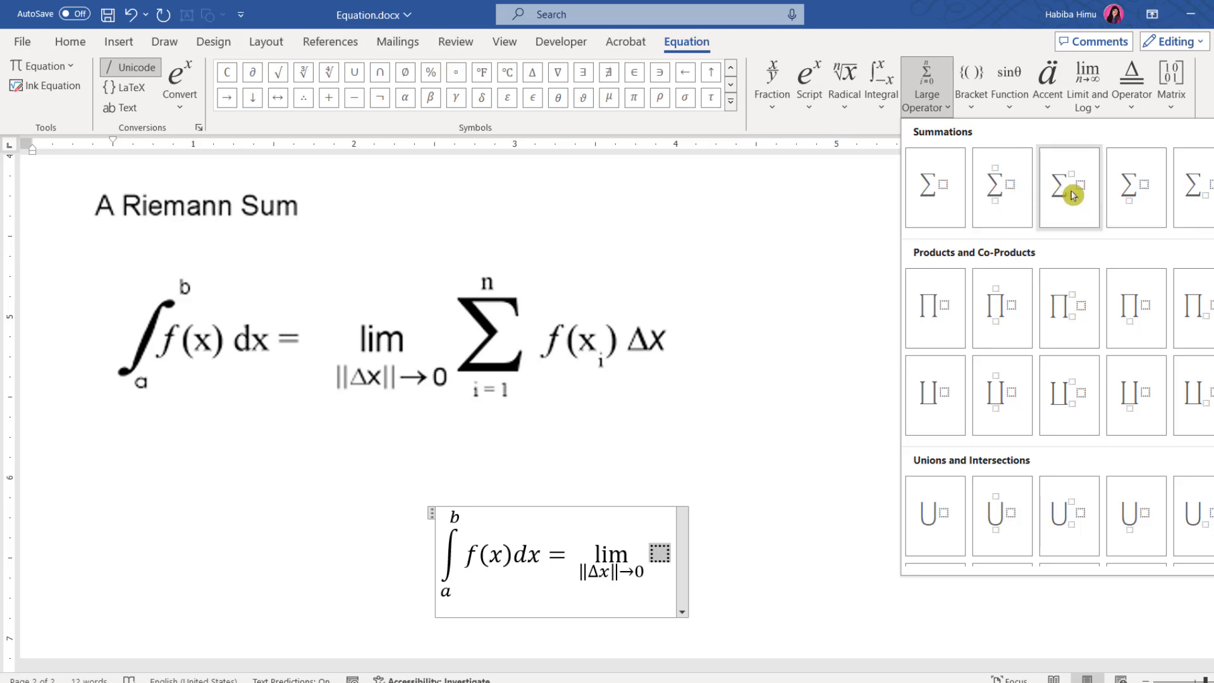
left_click(997, 195)
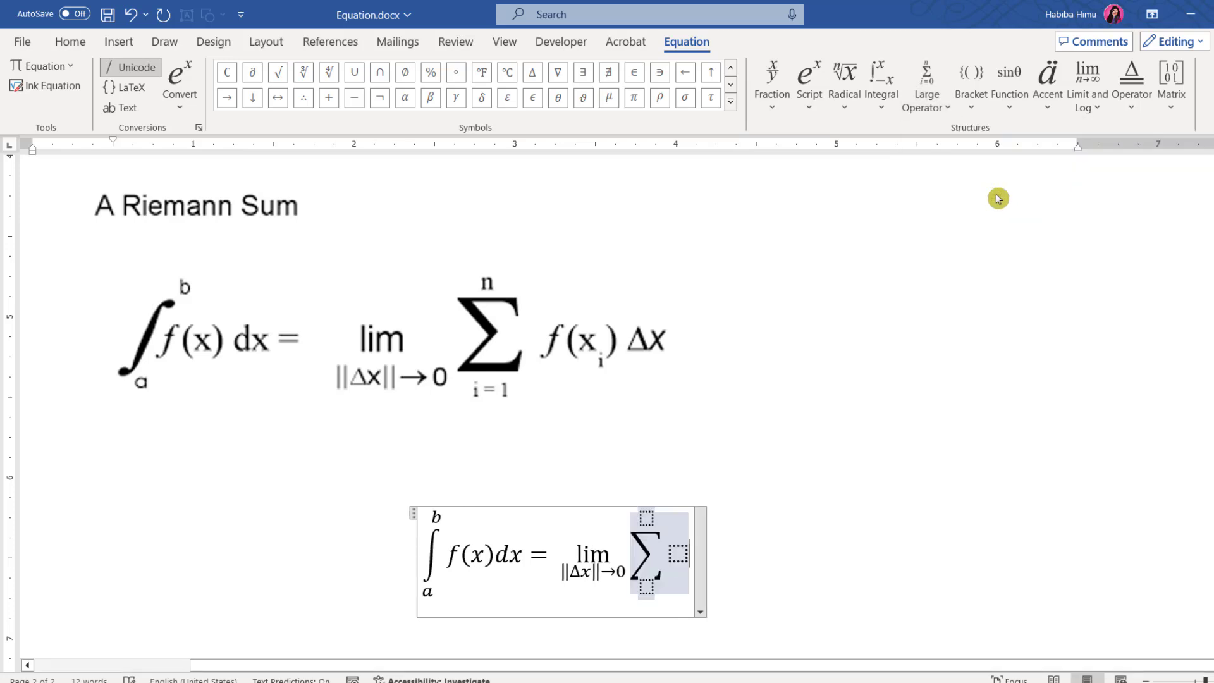
Step: Fill the summation's placeholders with n above the sigma, i=1 below it and f beside it
left_click(647, 516)
type("n")
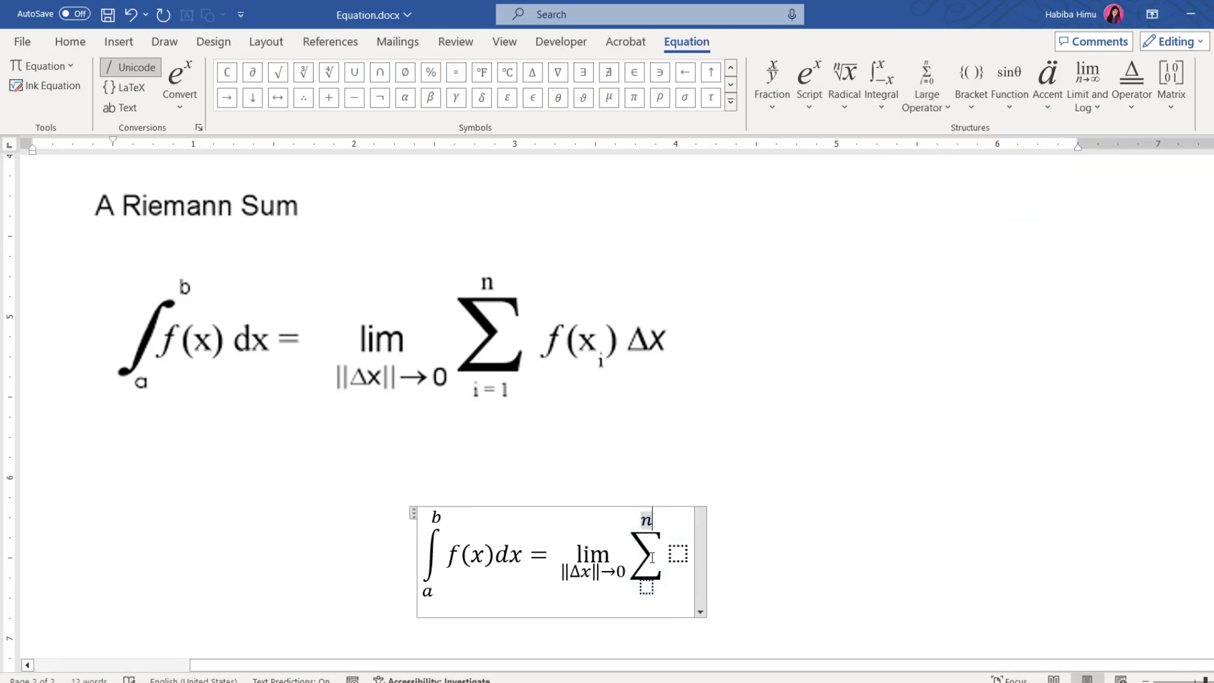
left_click(646, 588)
type("i")
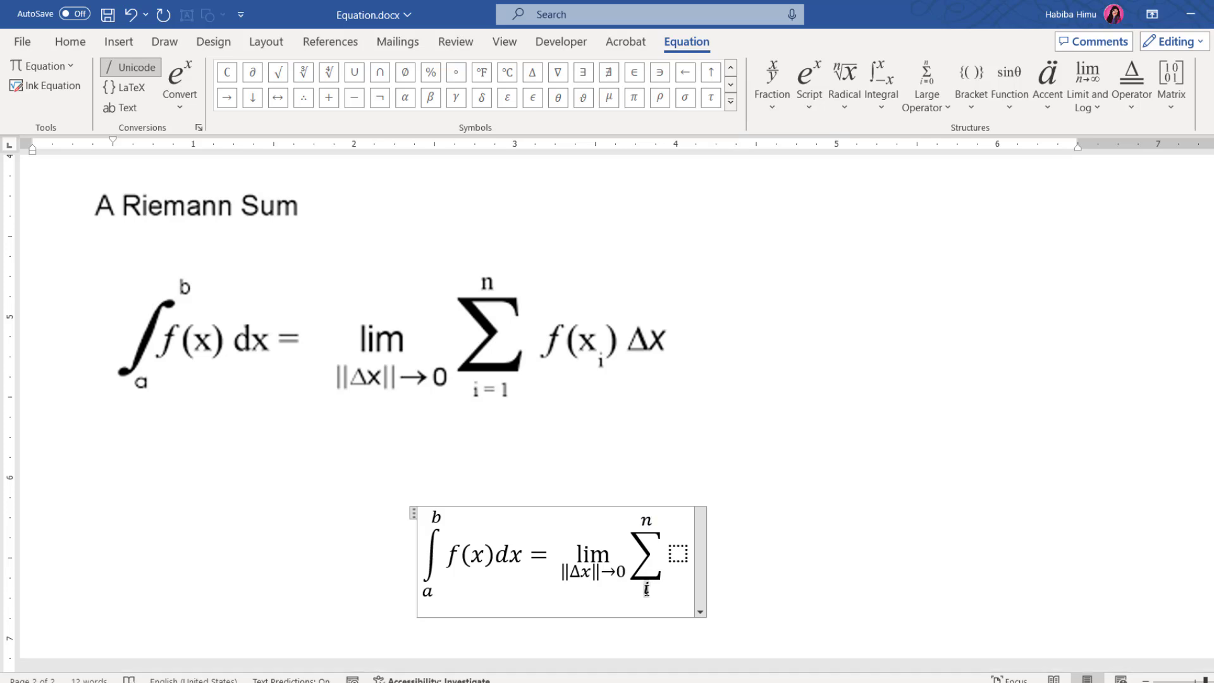
type("=1")
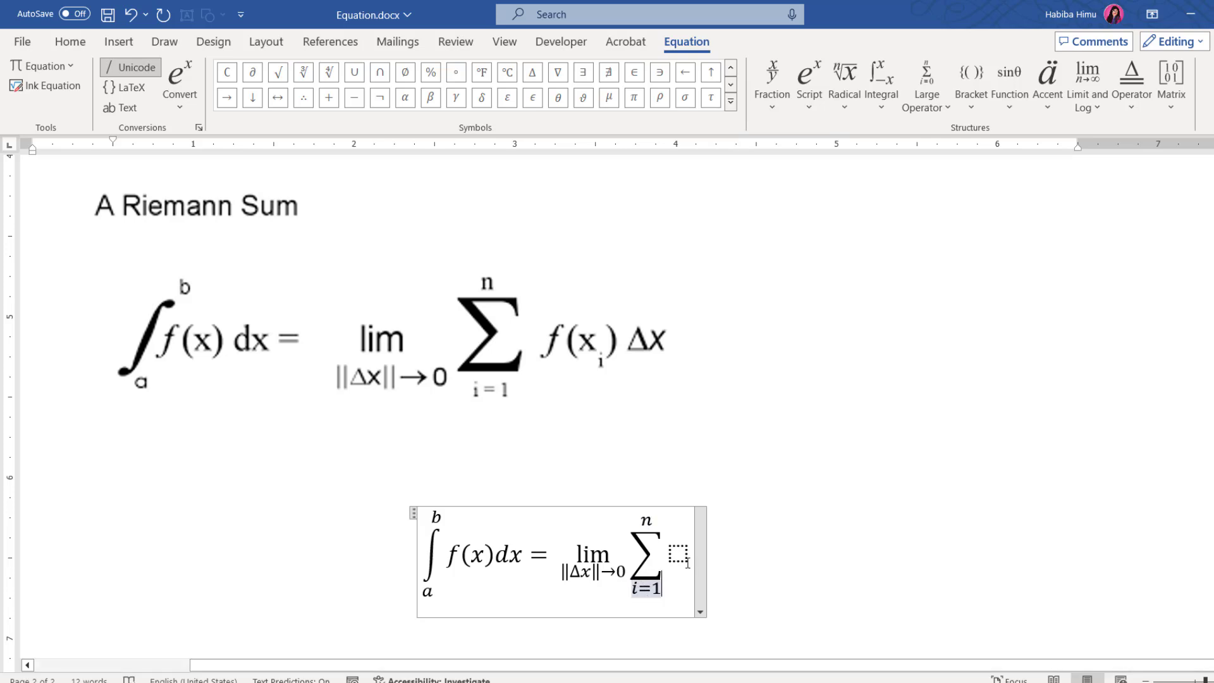
left_click(680, 552)
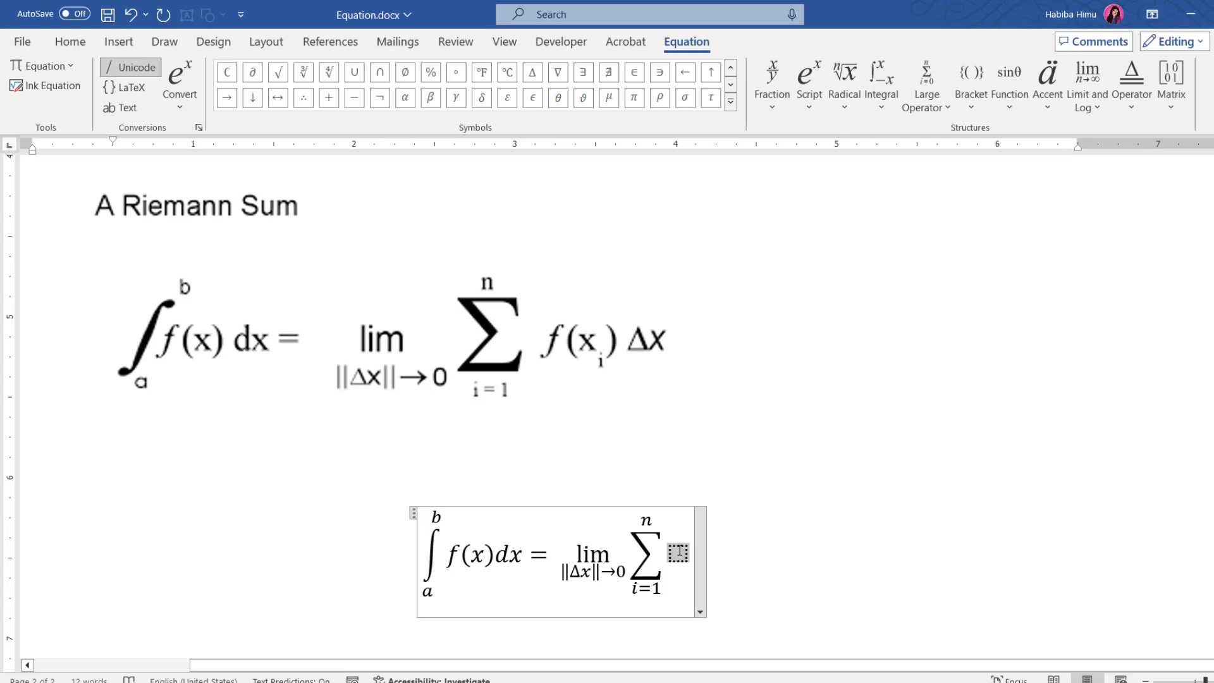
type("f")
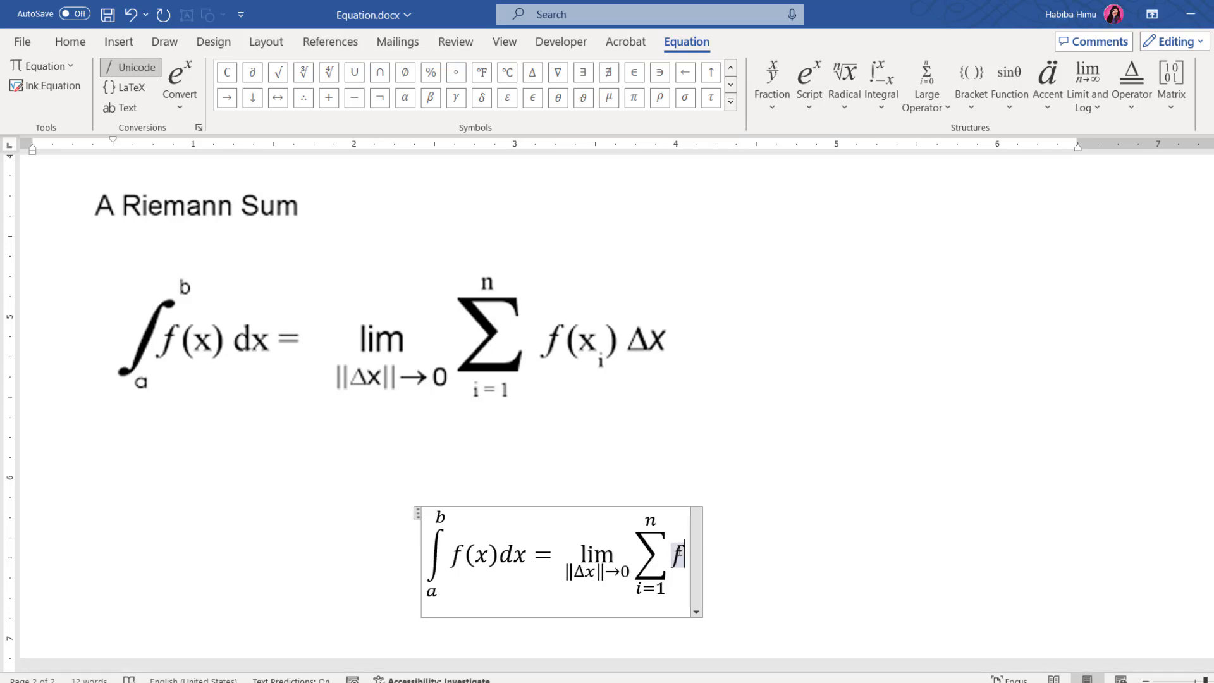
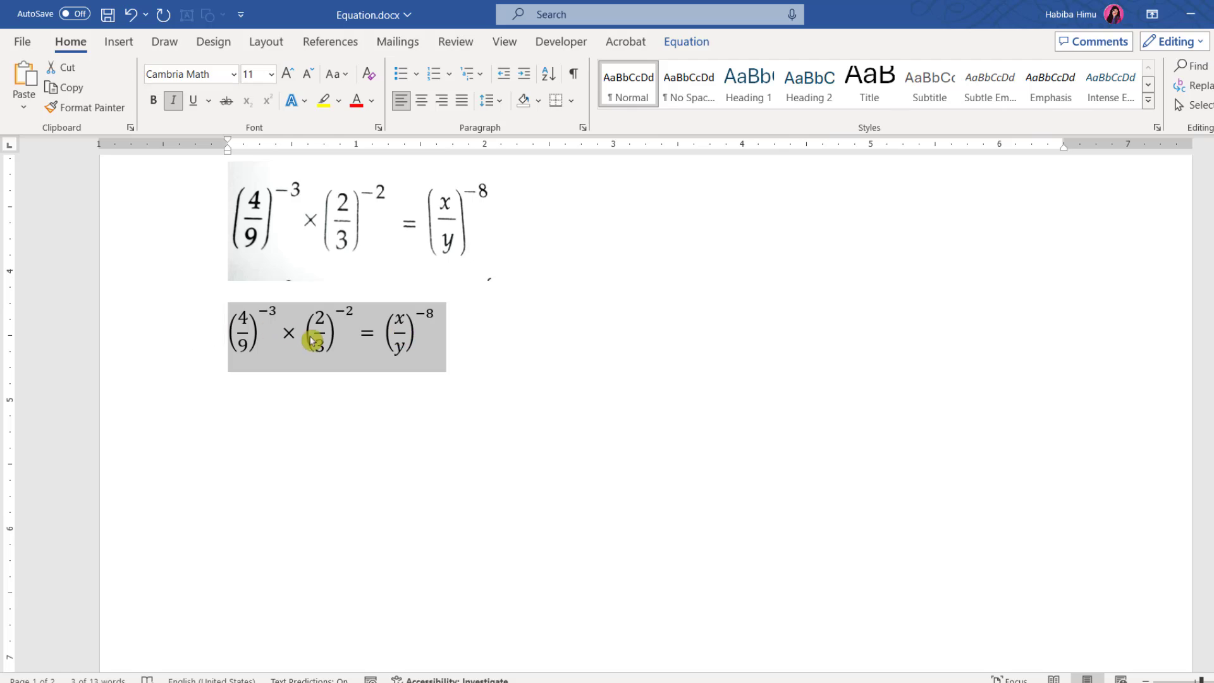
Step: Save the selected fraction-power equation to the equation gallery as a building block named SAMPLE
left_click(688, 43)
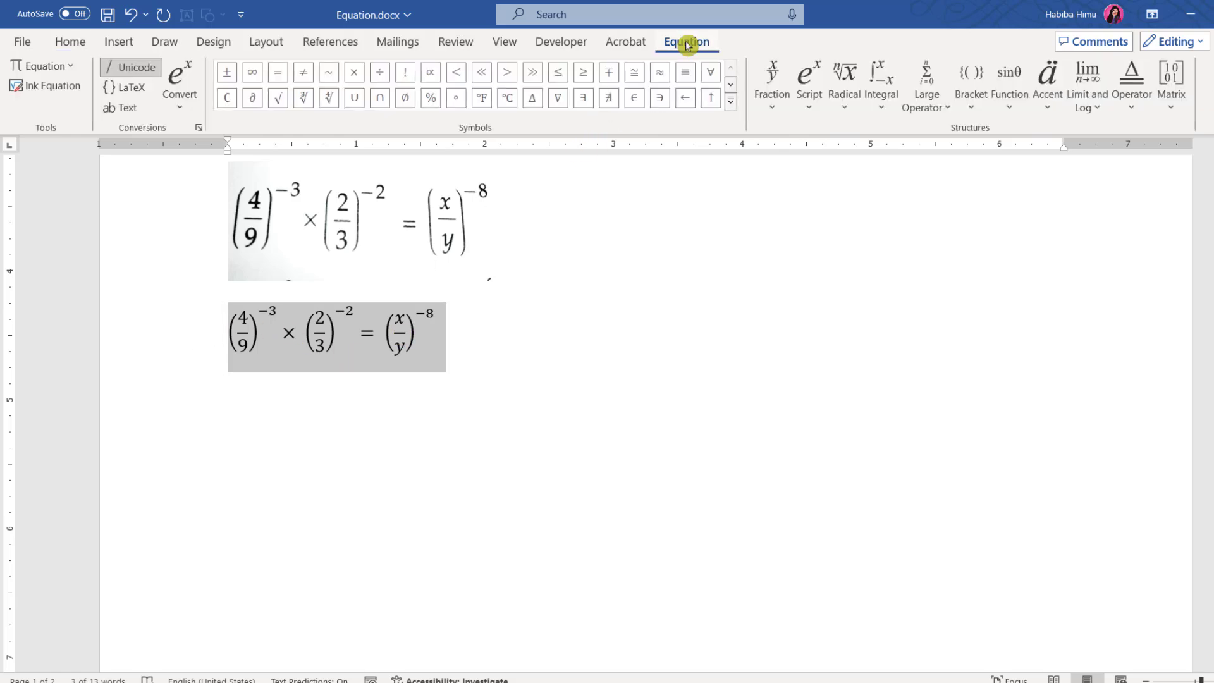
left_click(73, 73)
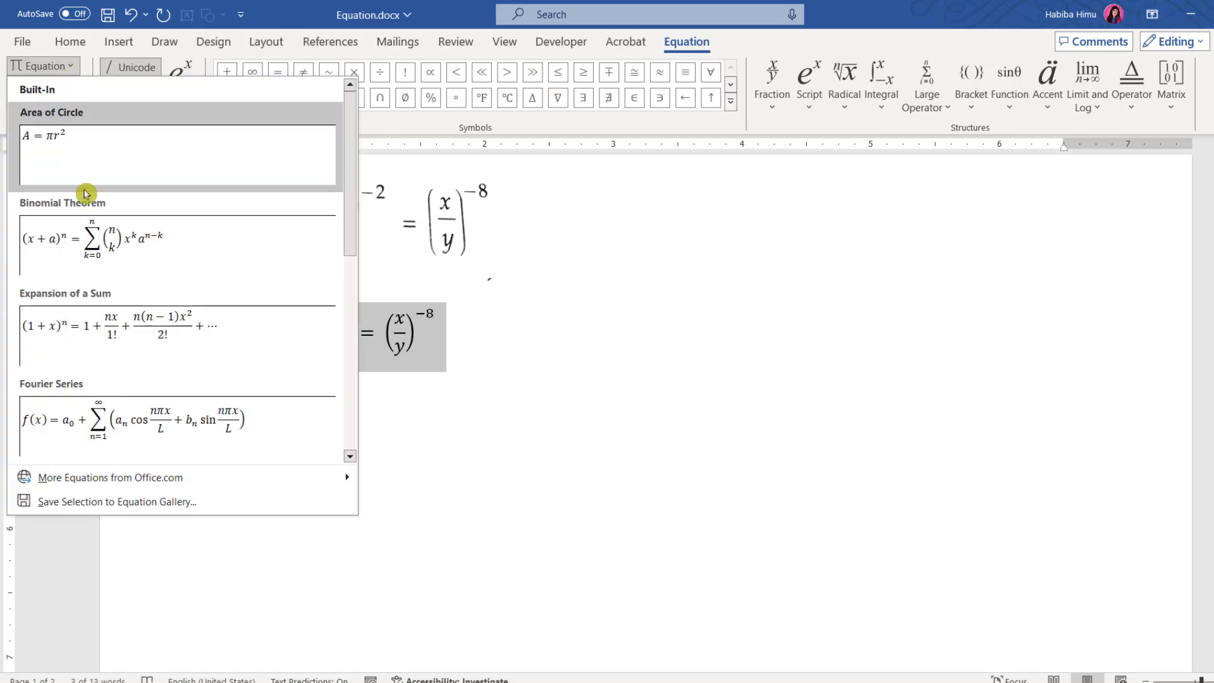
left_click(122, 506)
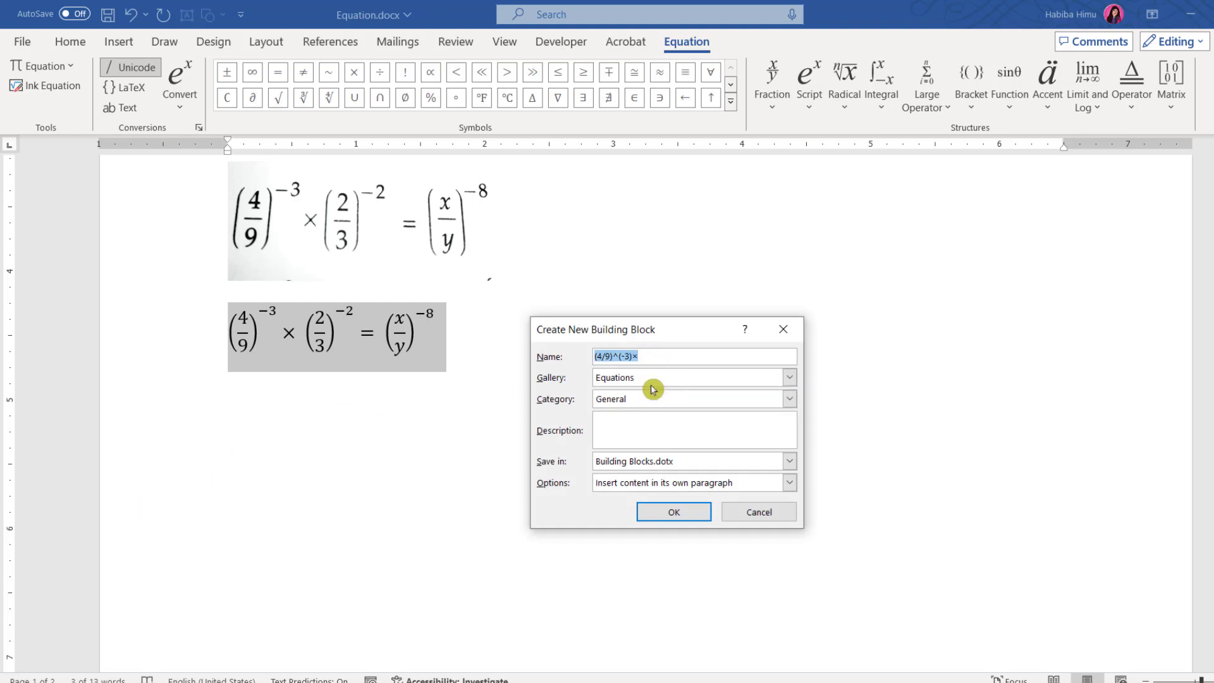
type("SAMPLE")
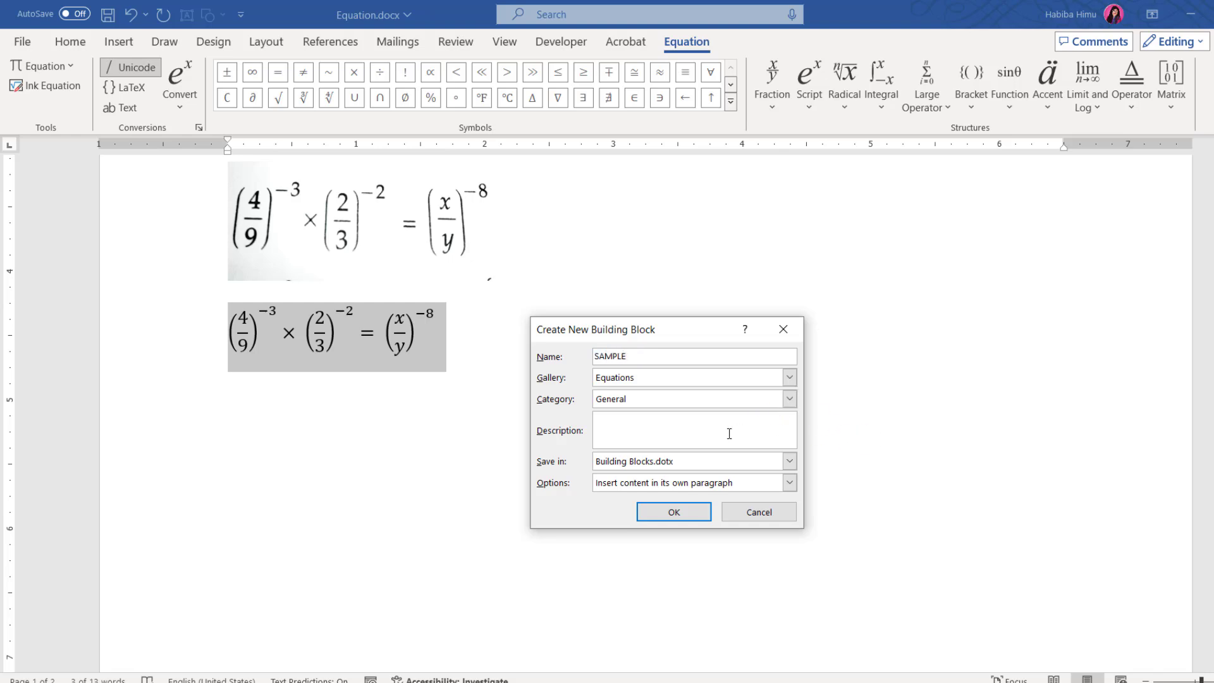
left_click(674, 512)
left_click(662, 514)
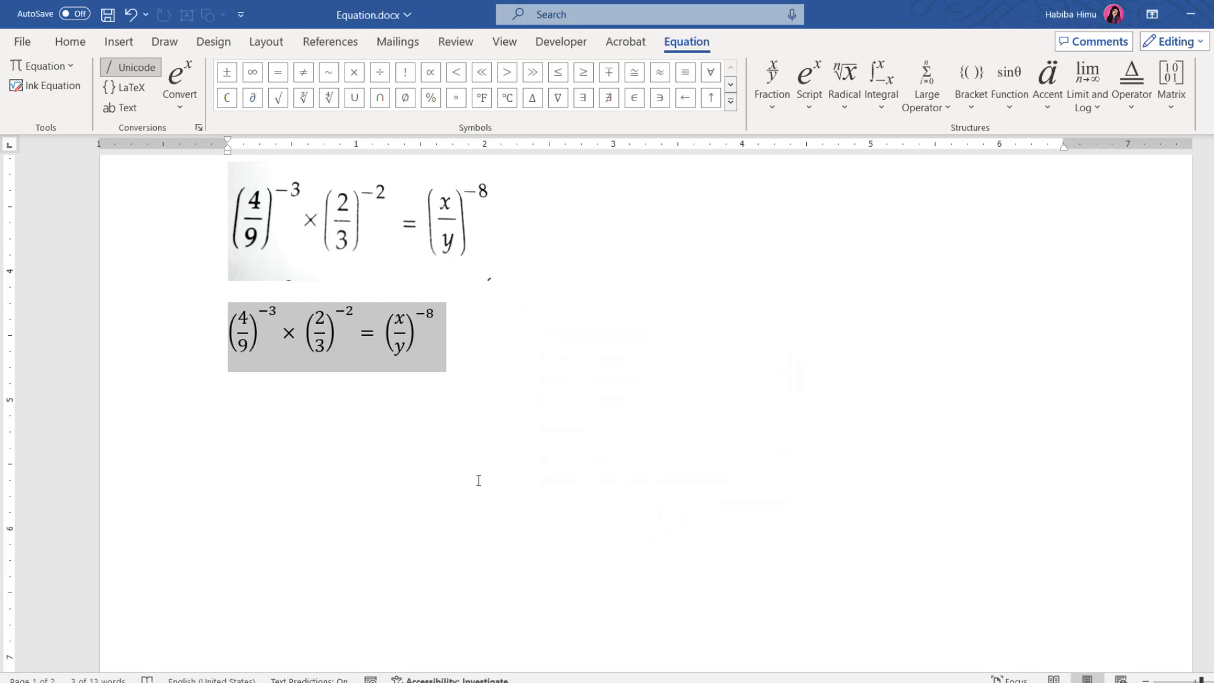
Step: Insert the saved SAMPLE equation from the equation gallery on the blank line below the existing equation
left_click(412, 480)
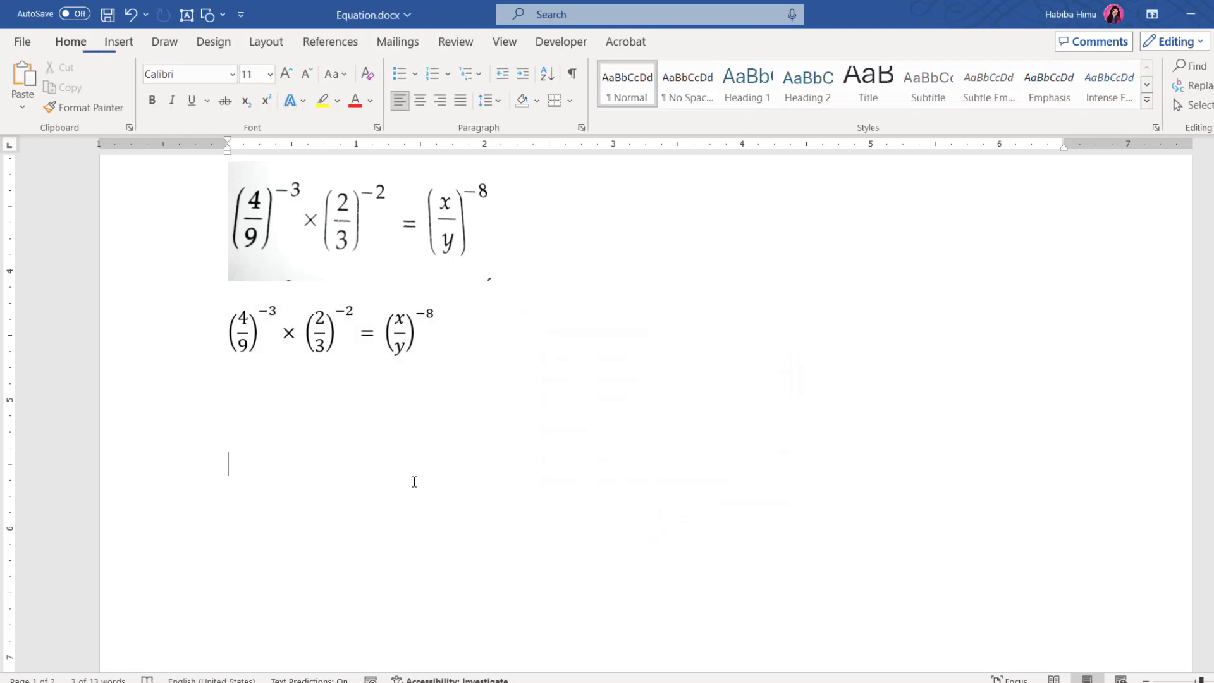
left_click(119, 41)
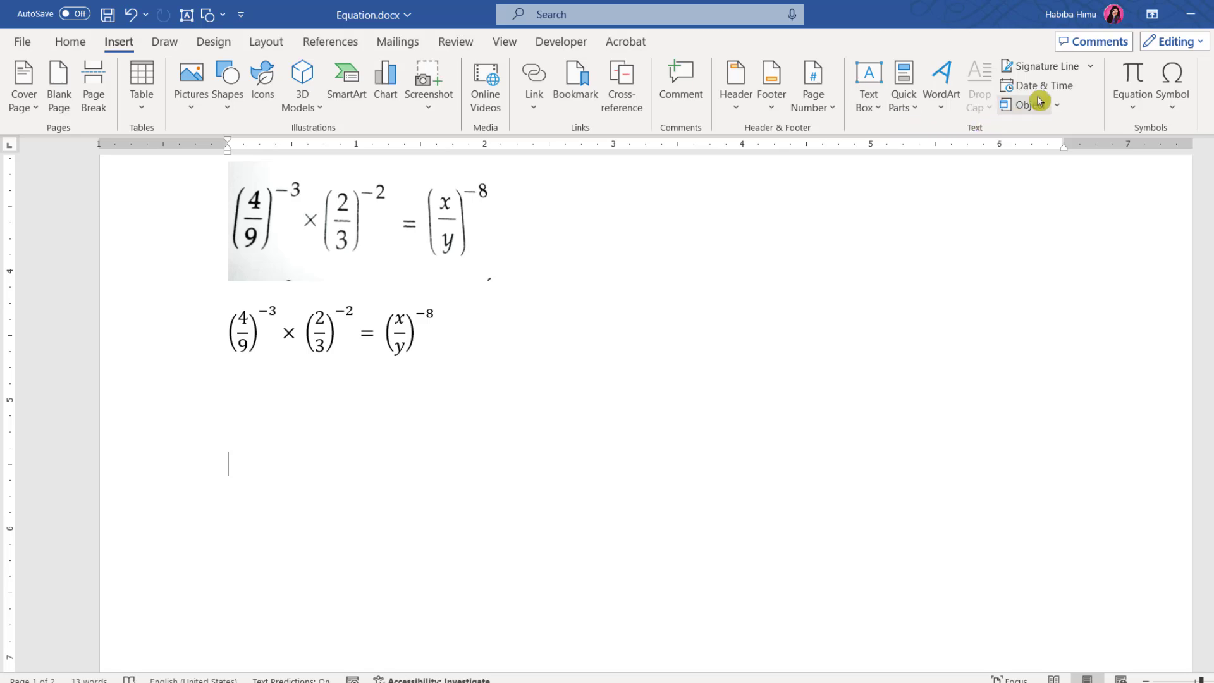
left_click(1137, 112)
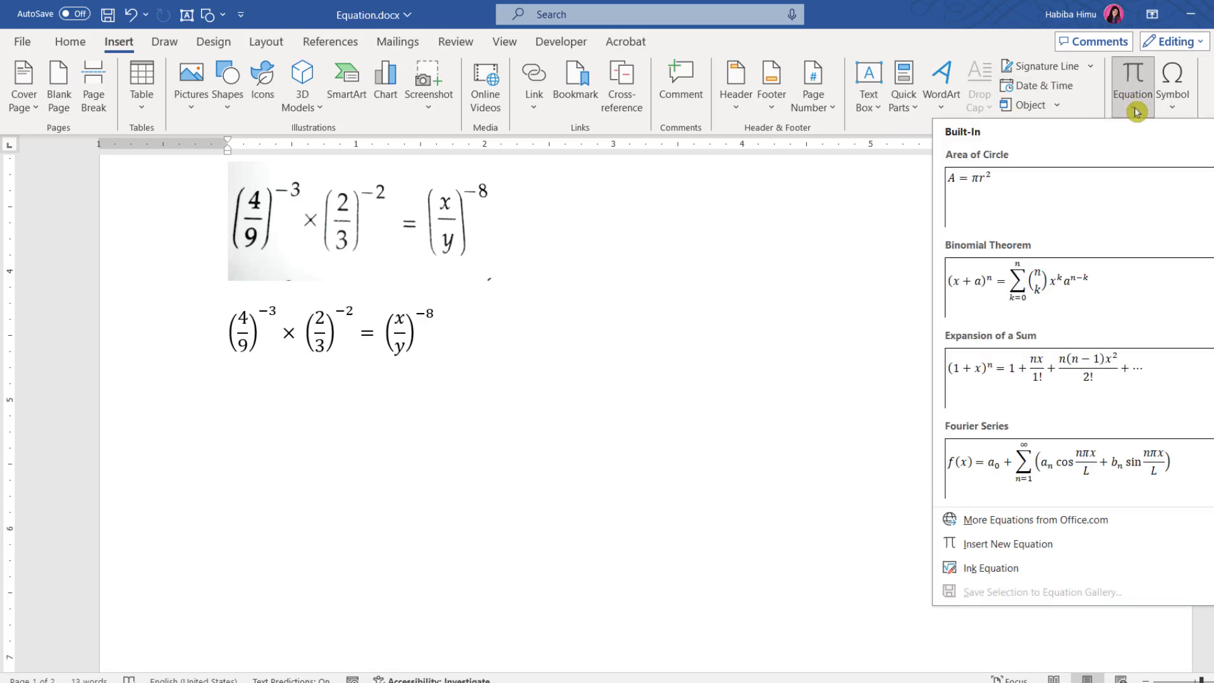
scroll(1086, 249, "down", 8)
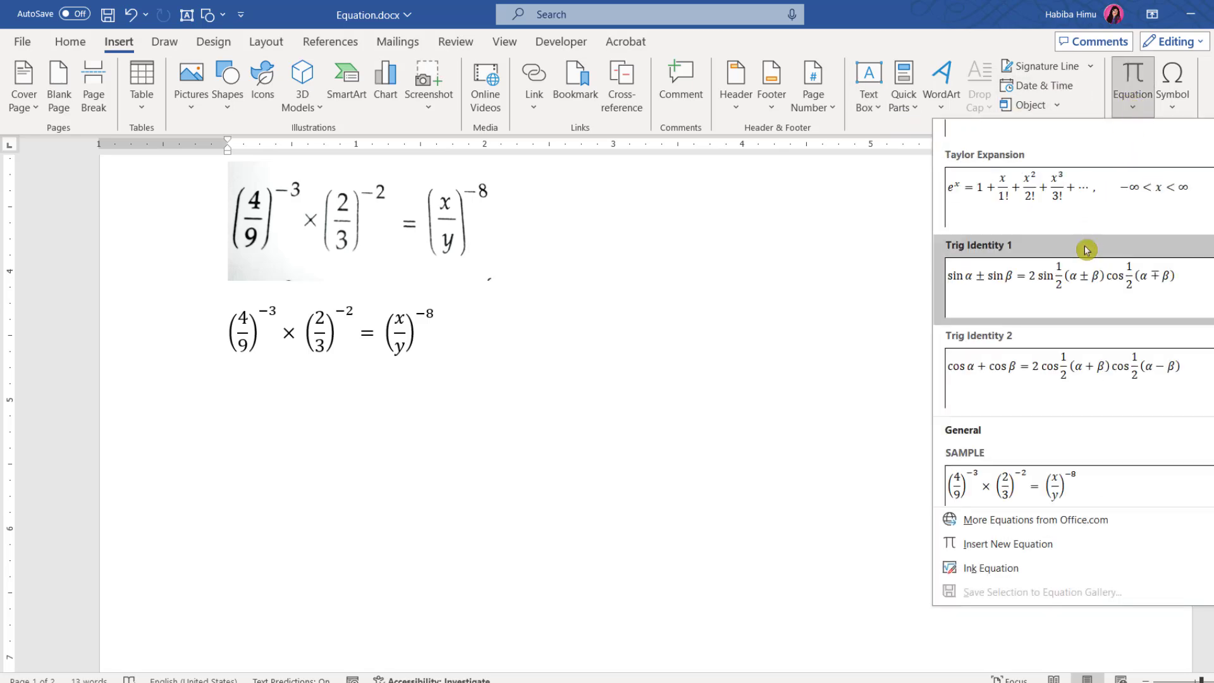
left_click(993, 462)
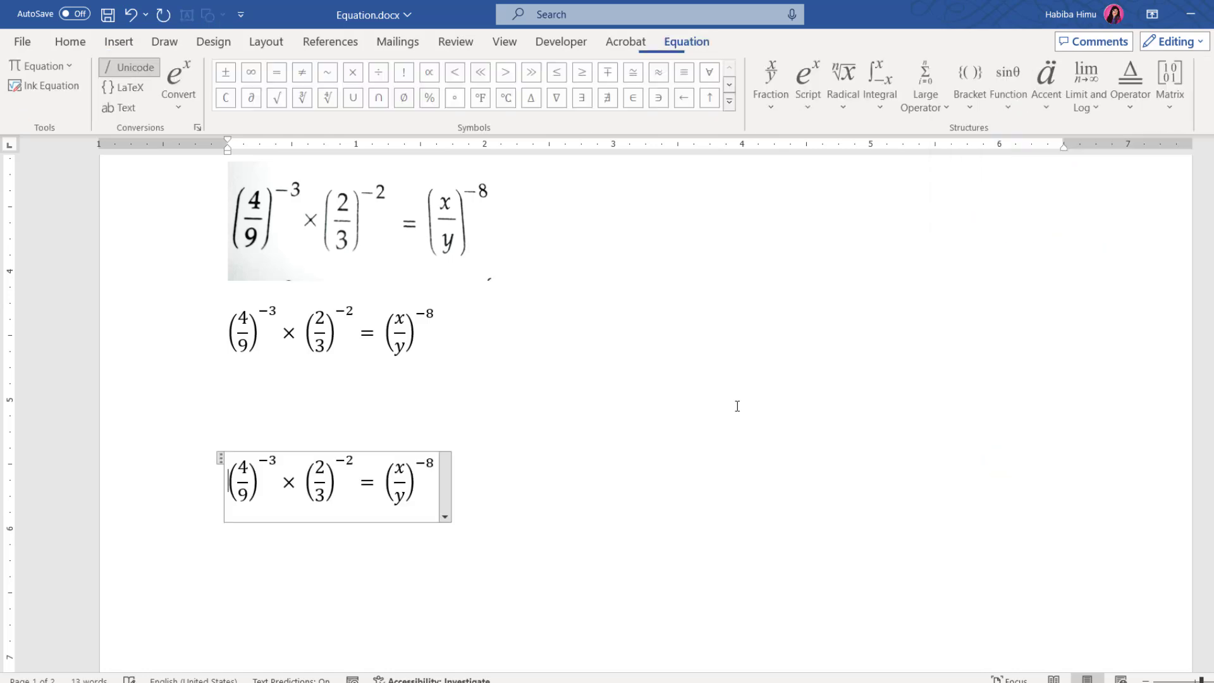
left_click(278, 574)
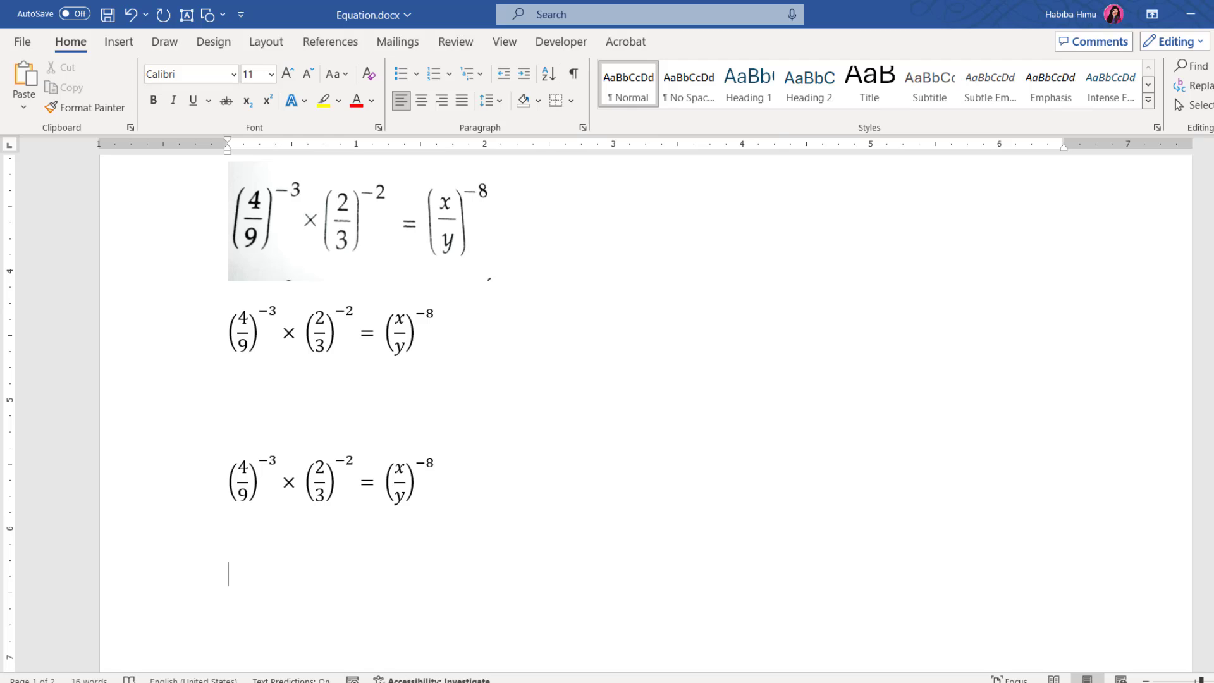
Step: Close the document without saving it, and save the changes to Building Blocks.dotx
key("alt+F4")
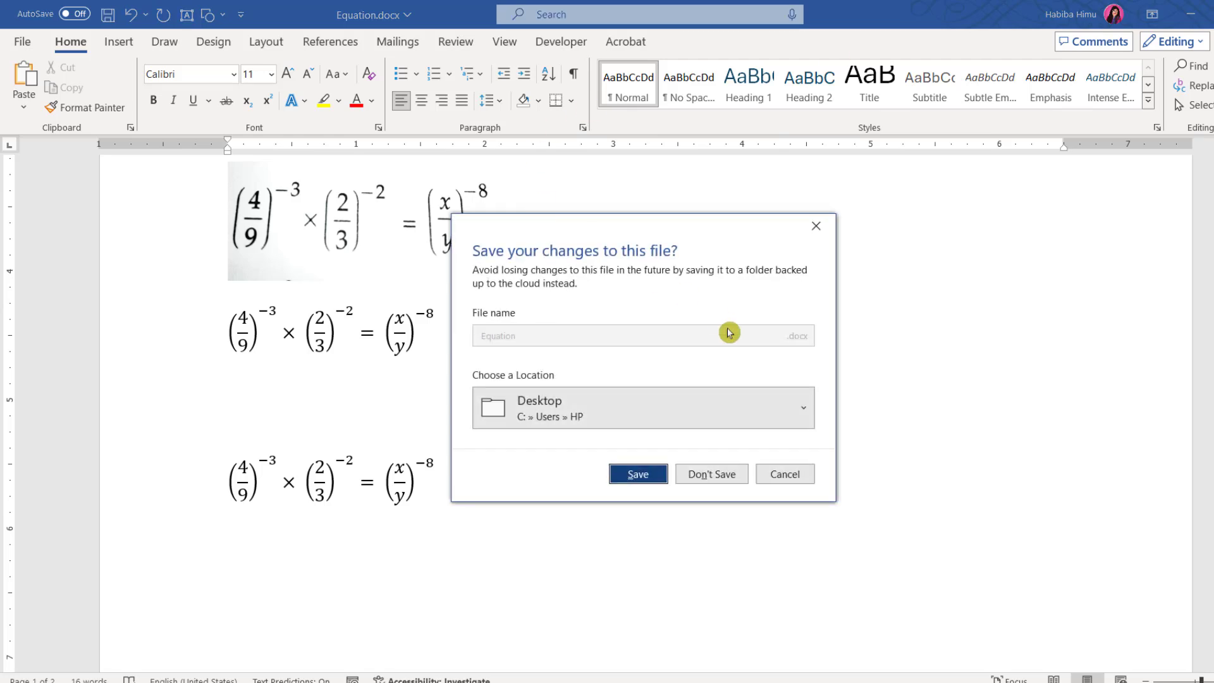
left_click(723, 479)
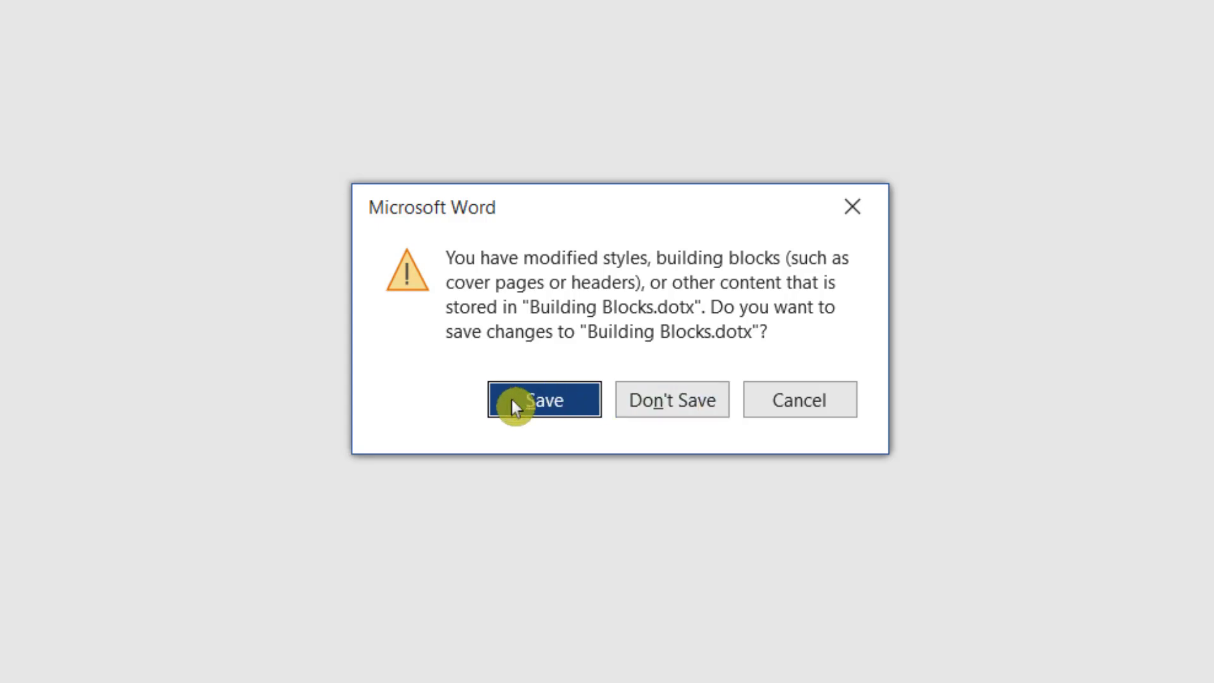
left_click(531, 404)
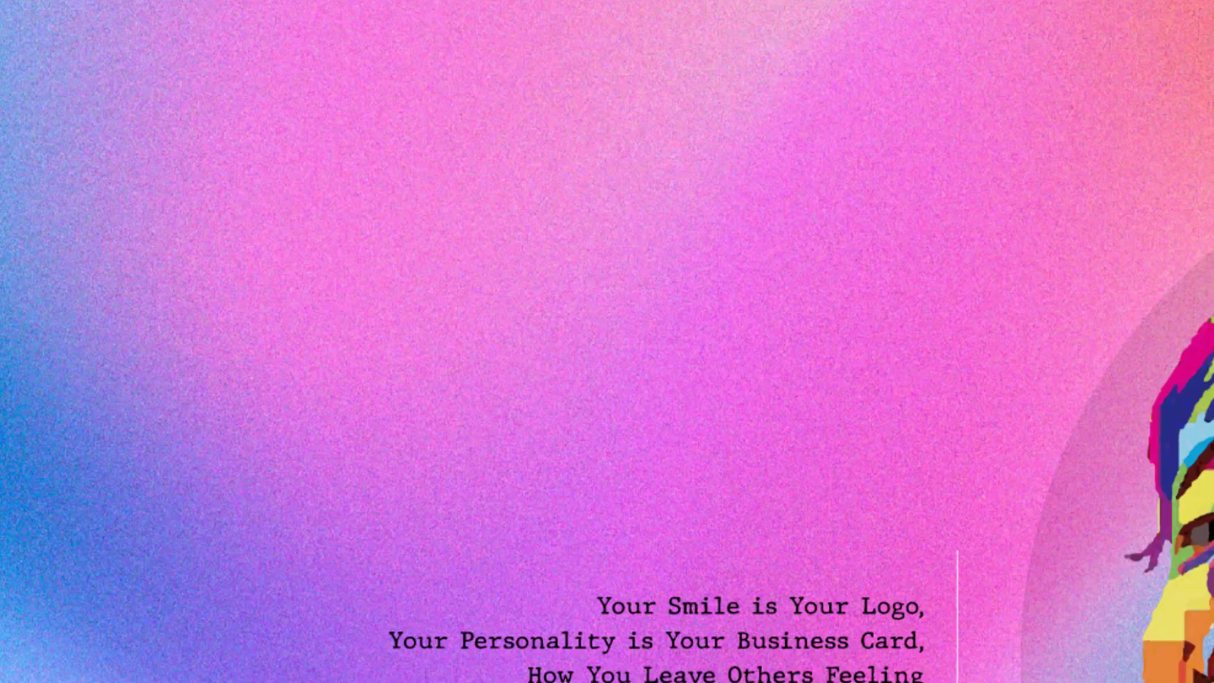
Step: Open Word with a new blank document and insert the SAMPLE equation from the equation gallery
key("super")
left_click(19, 496)
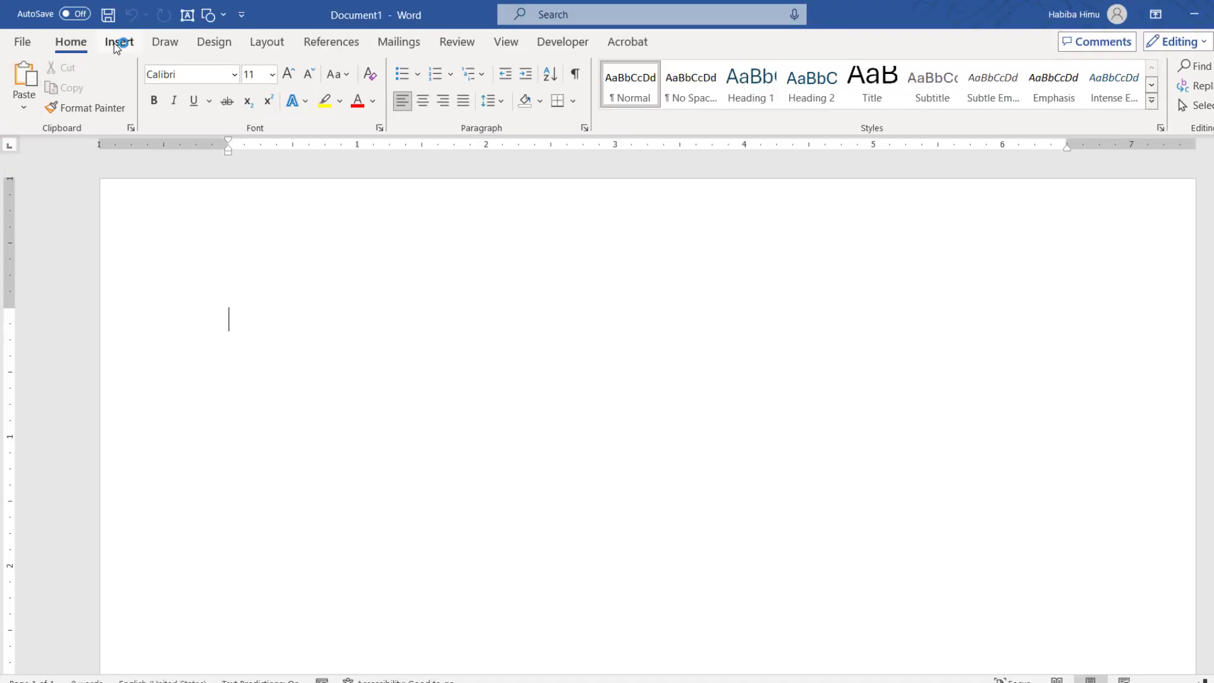
left_click(118, 43)
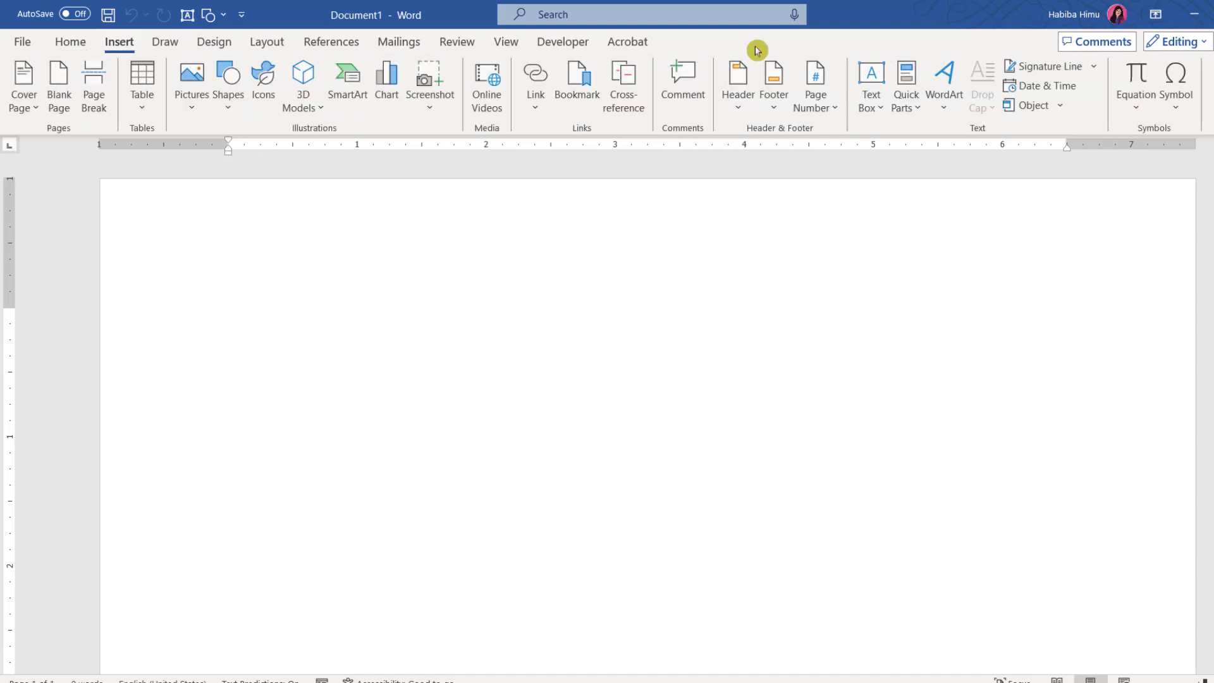
left_click(1138, 110)
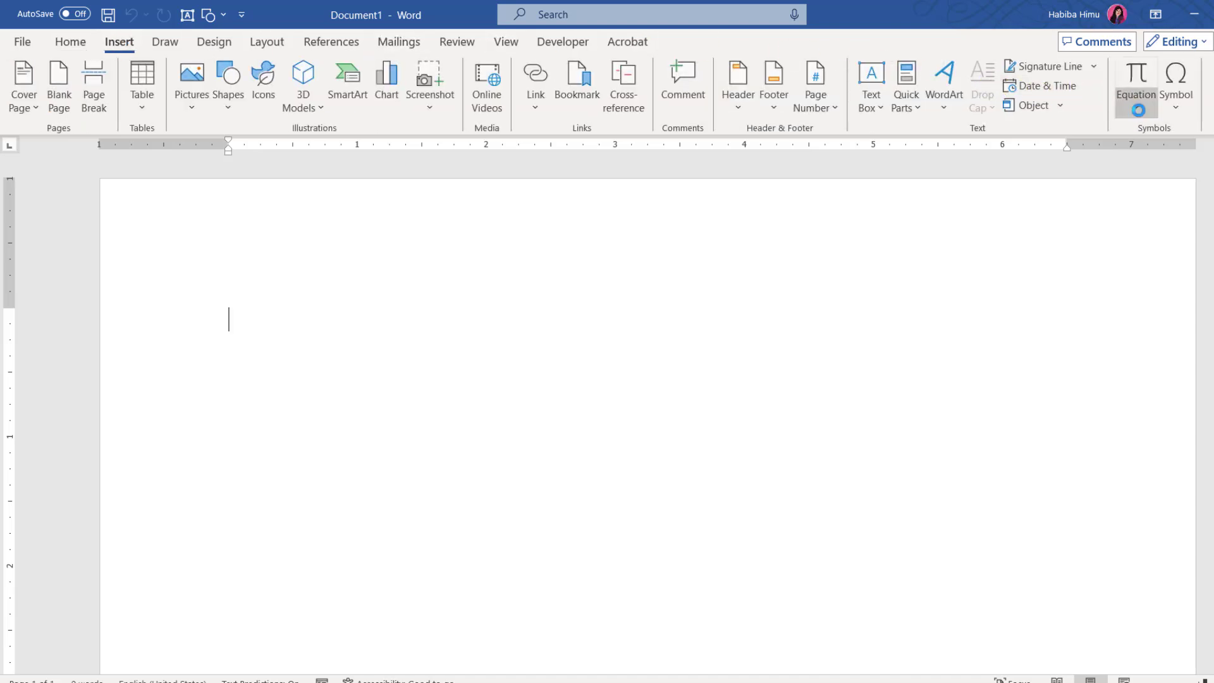
scroll(1121, 354, "down", 3)
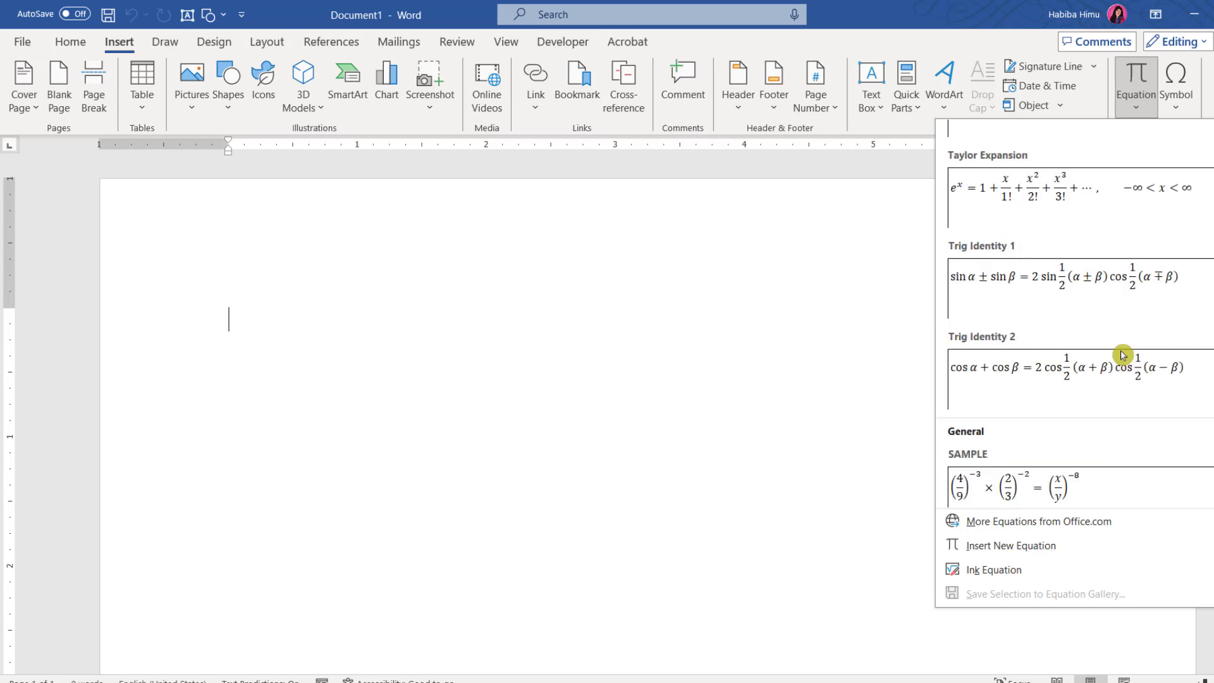
scroll(1107, 329, "down", 1)
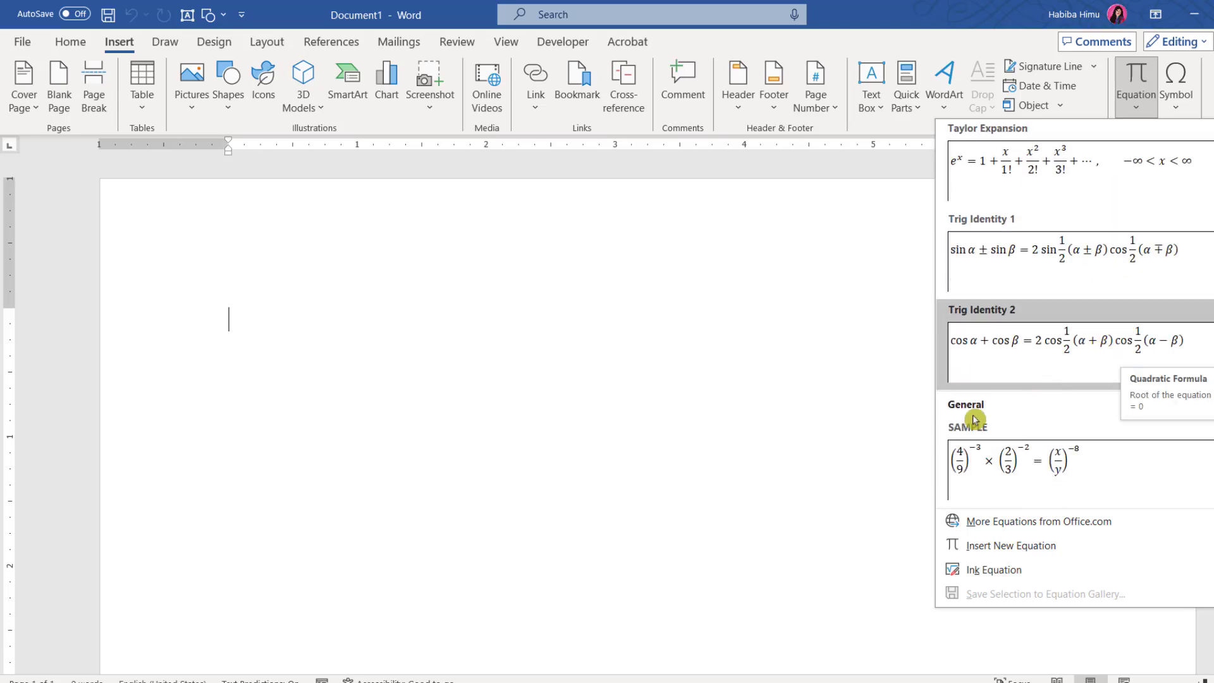
left_click(1053, 467)
left_click(318, 442)
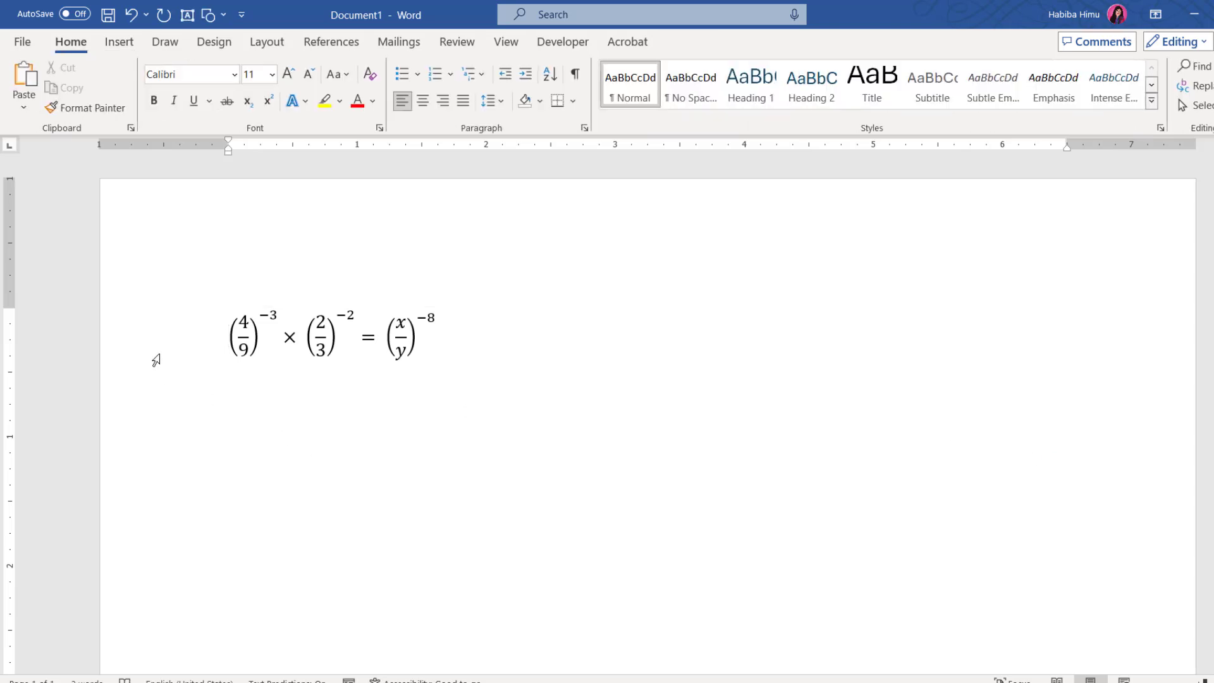